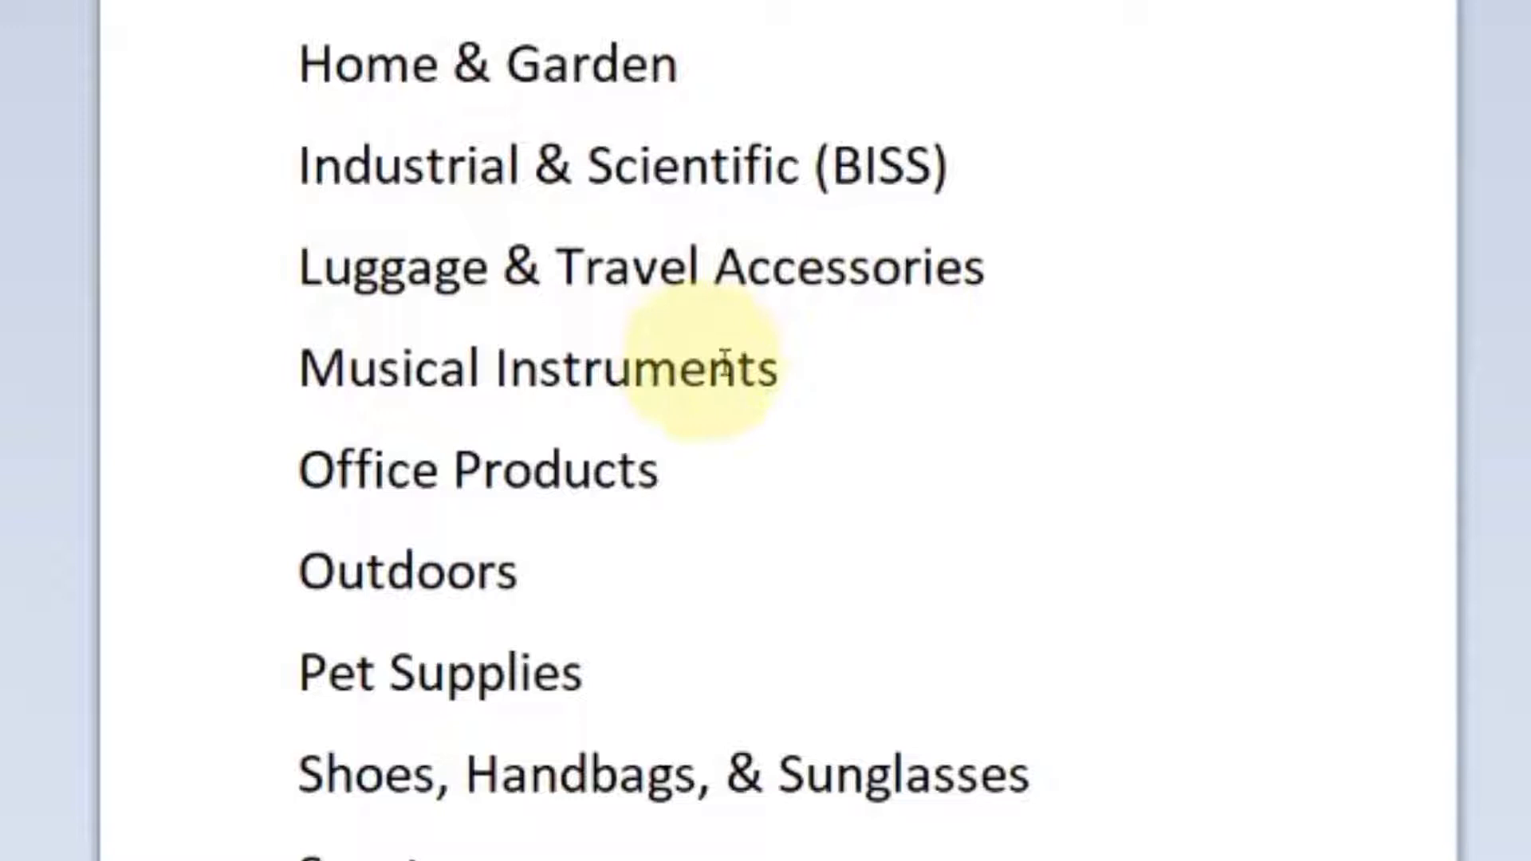
scroll(920, 363, down, 3)
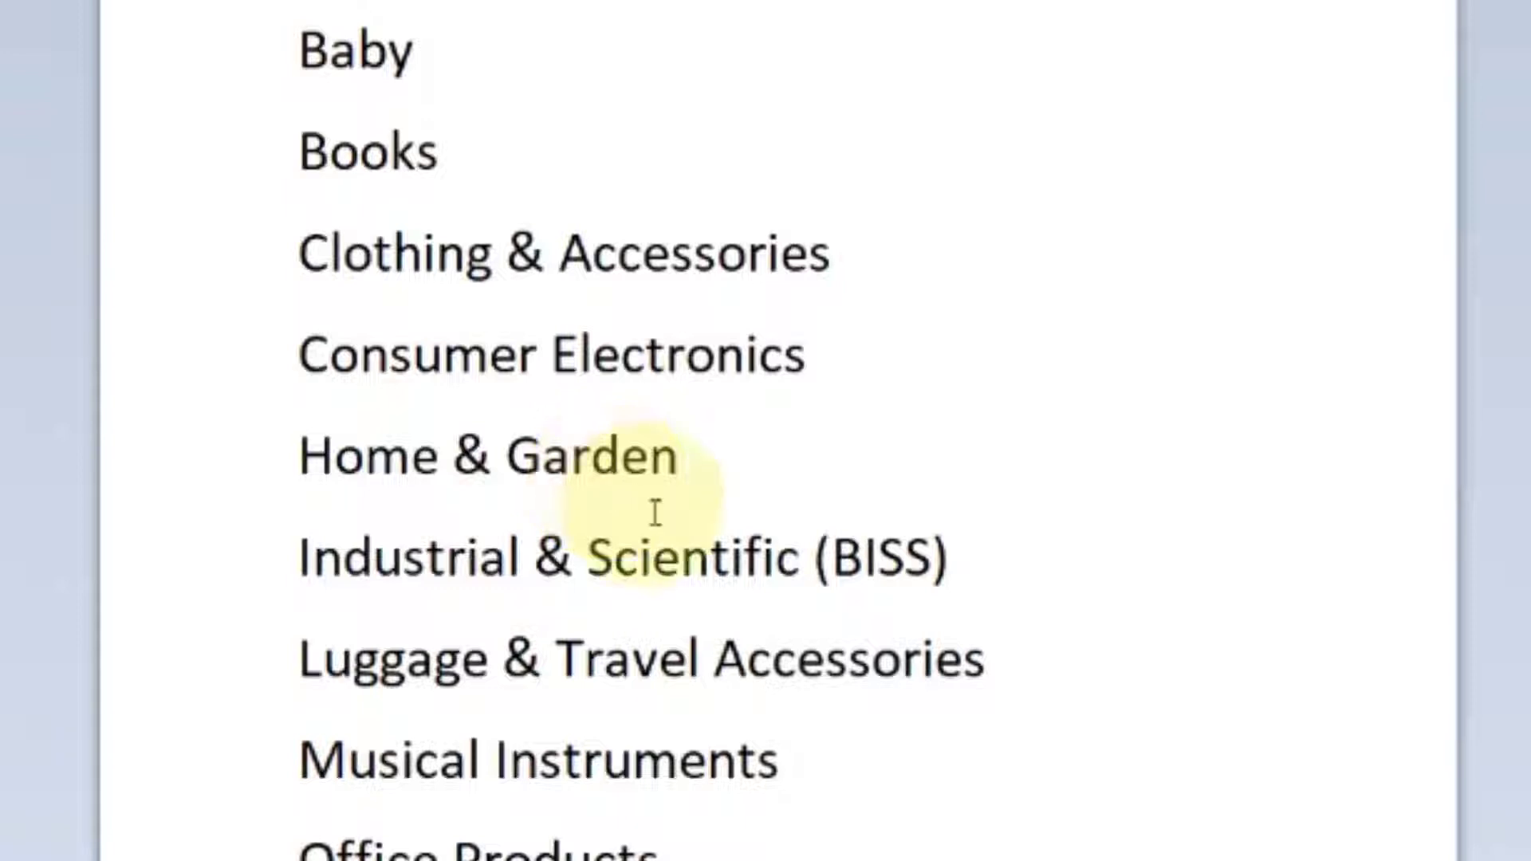
Scroll down and back up through the category list in Word.
scroll(686, 566, down, 1)
scroll(710, 610, up, 1)
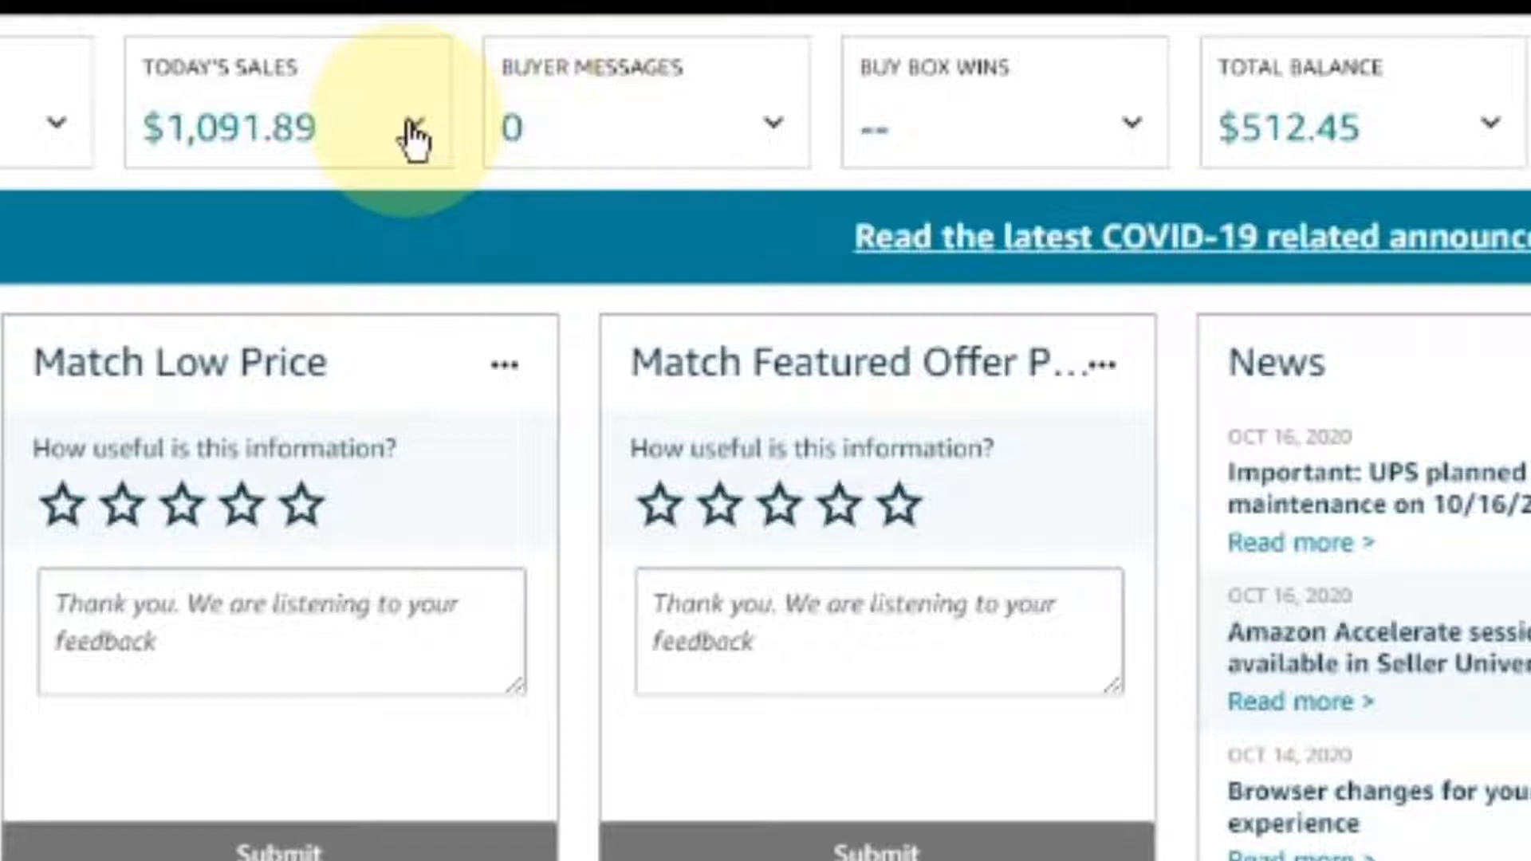
Open the Today's Sales breakdown and keep the 30-day reporting period.
click(413, 132)
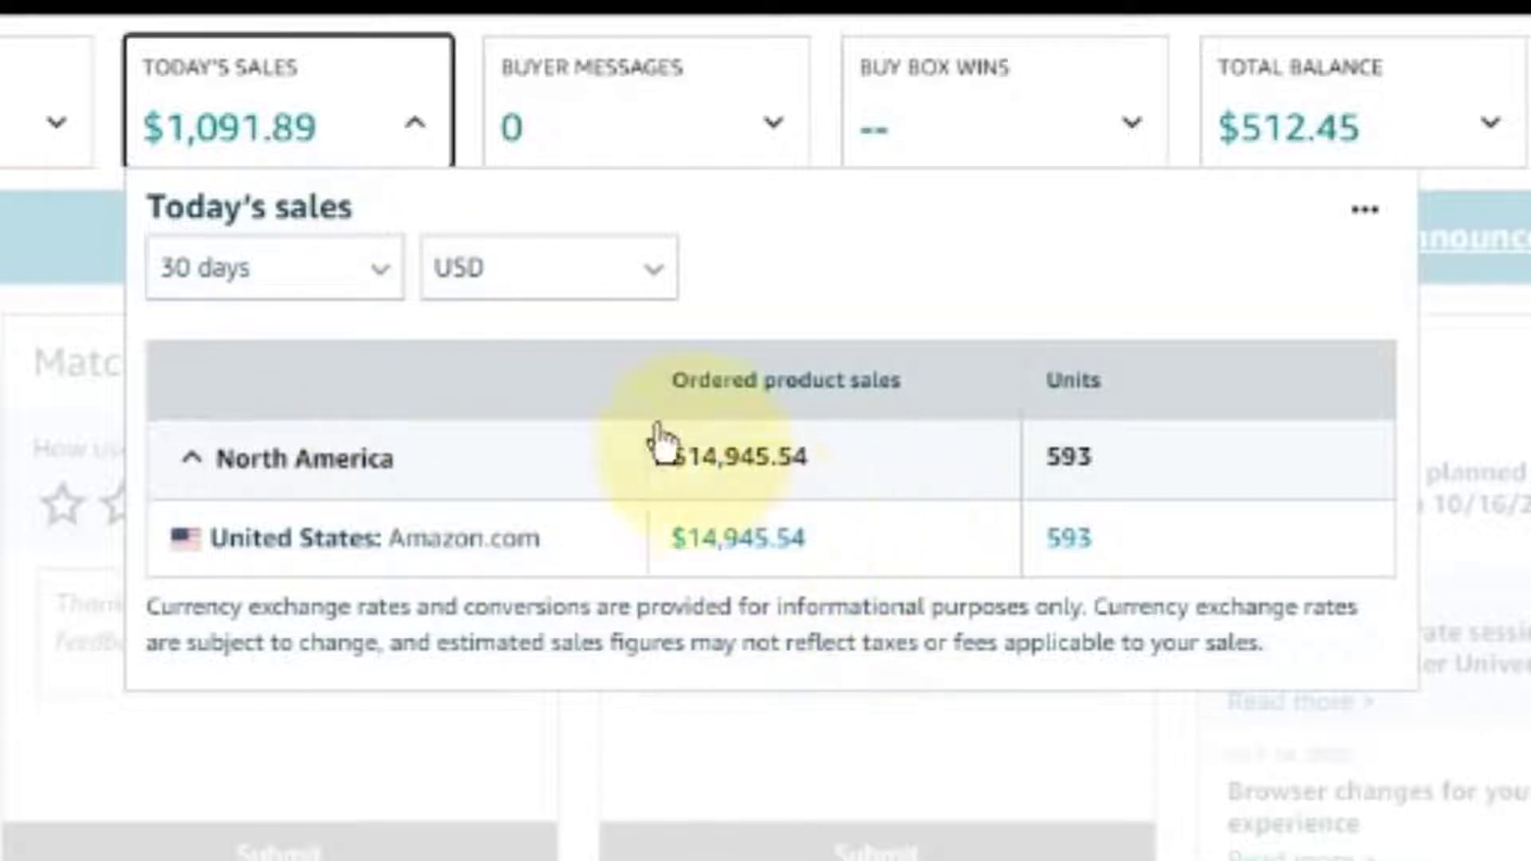
click(369, 275)
click(266, 502)
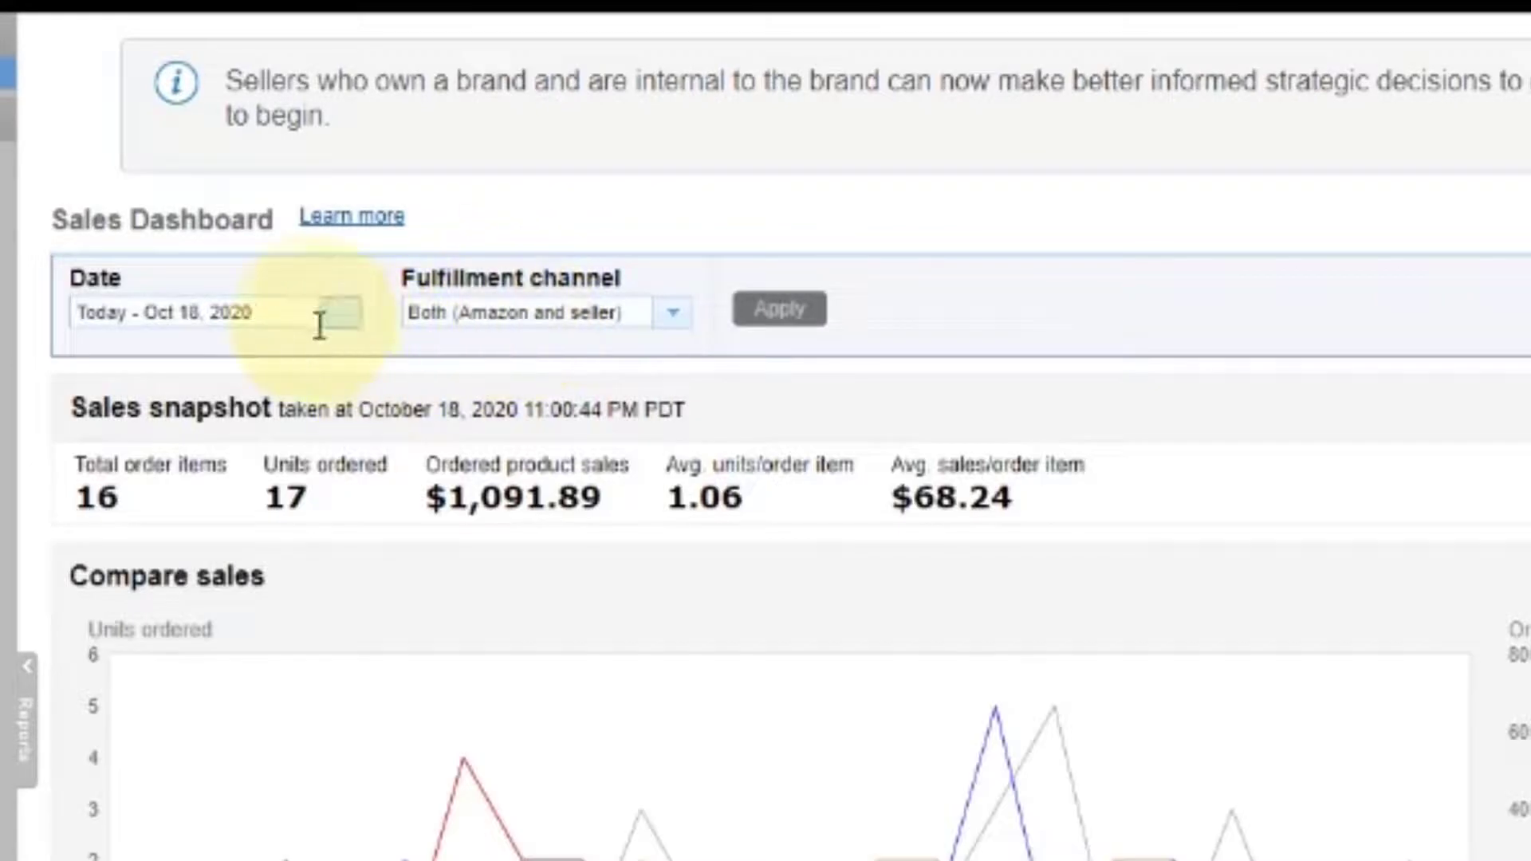
Set the Sales Dashboard date range to Year to date and apply it.
click(348, 316)
click(238, 456)
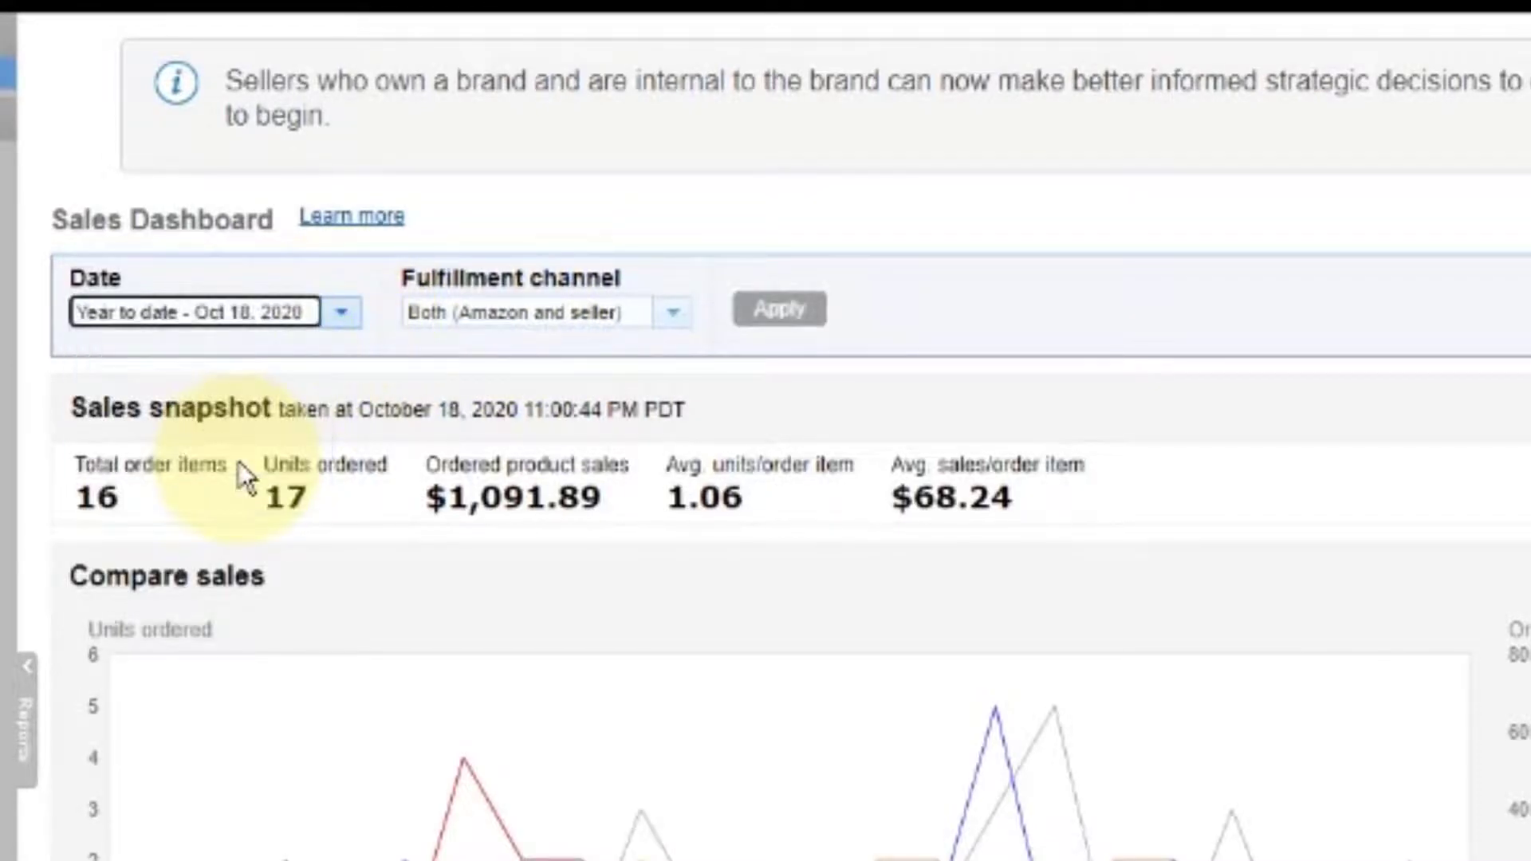
click(779, 311)
scroll(638, 790, down, 6)
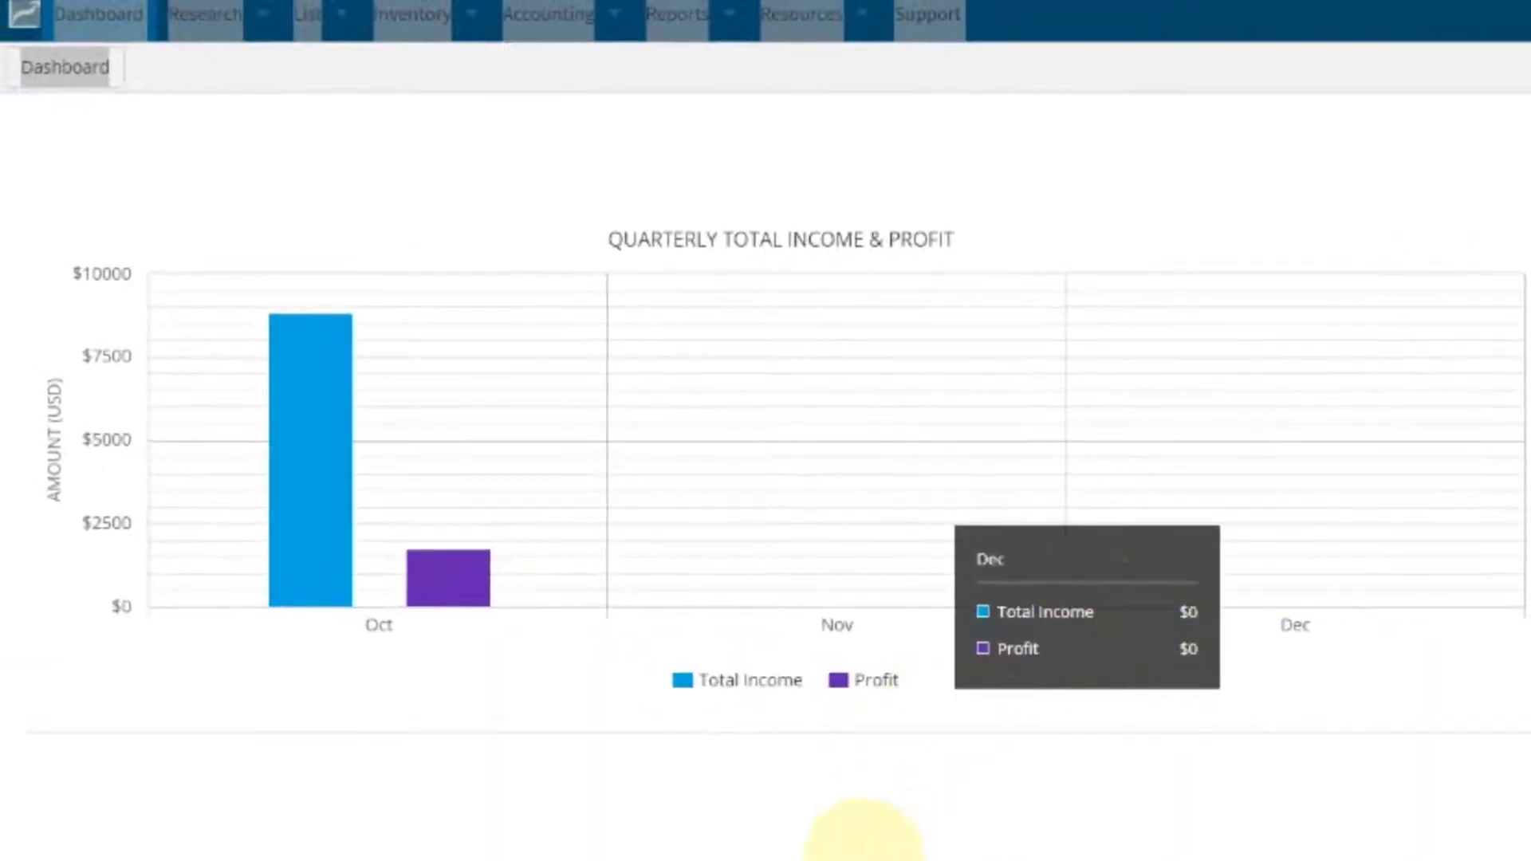
Inspect October's income bars and expense pie slices, then bring up the Calculator.net ROI calculator.
mouse_move(534, 558)
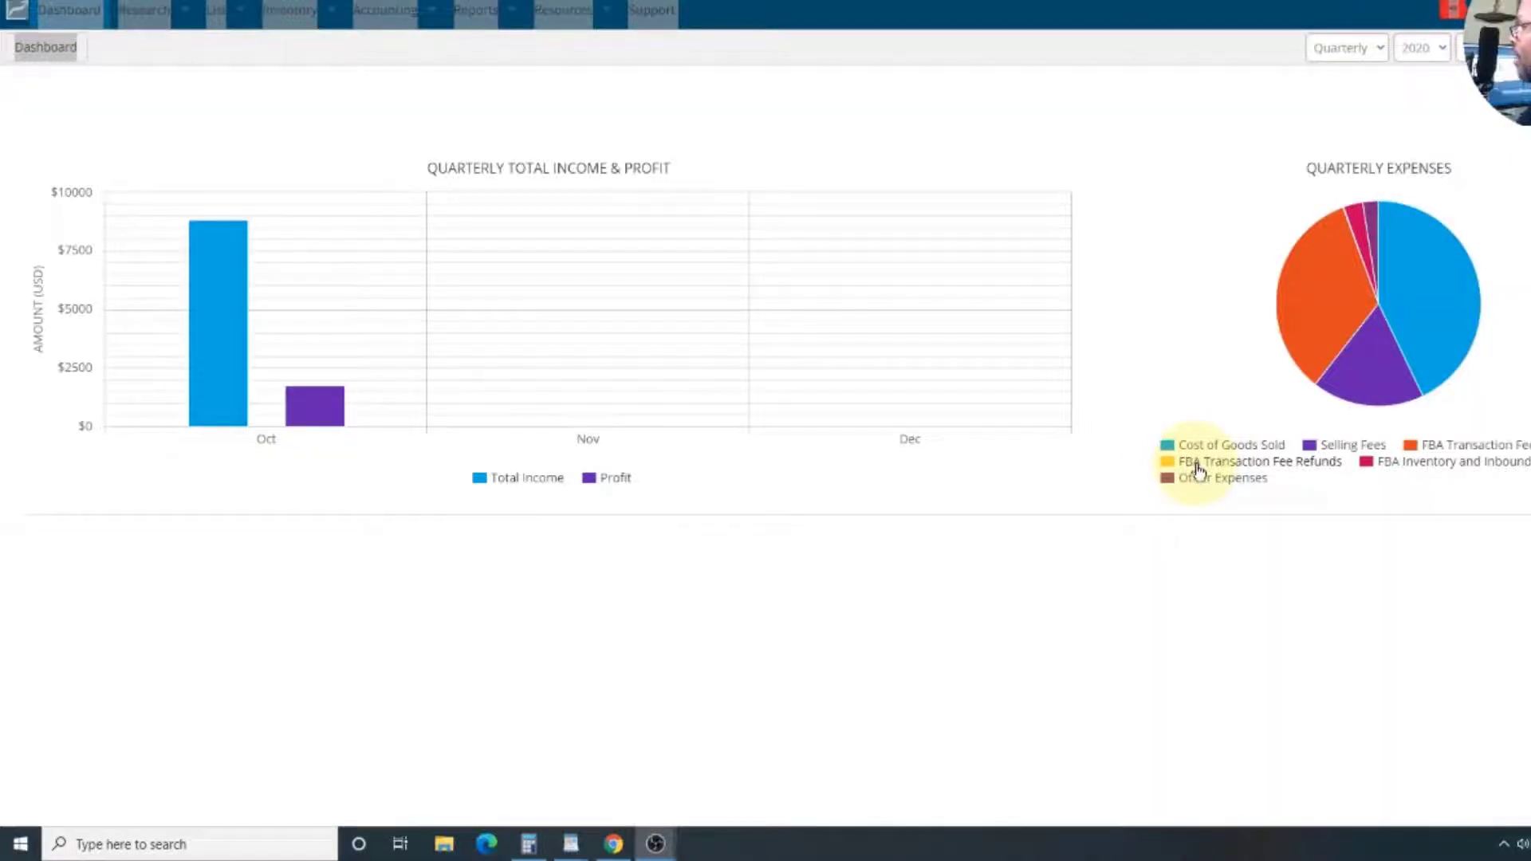
mouse_move(280, 291)
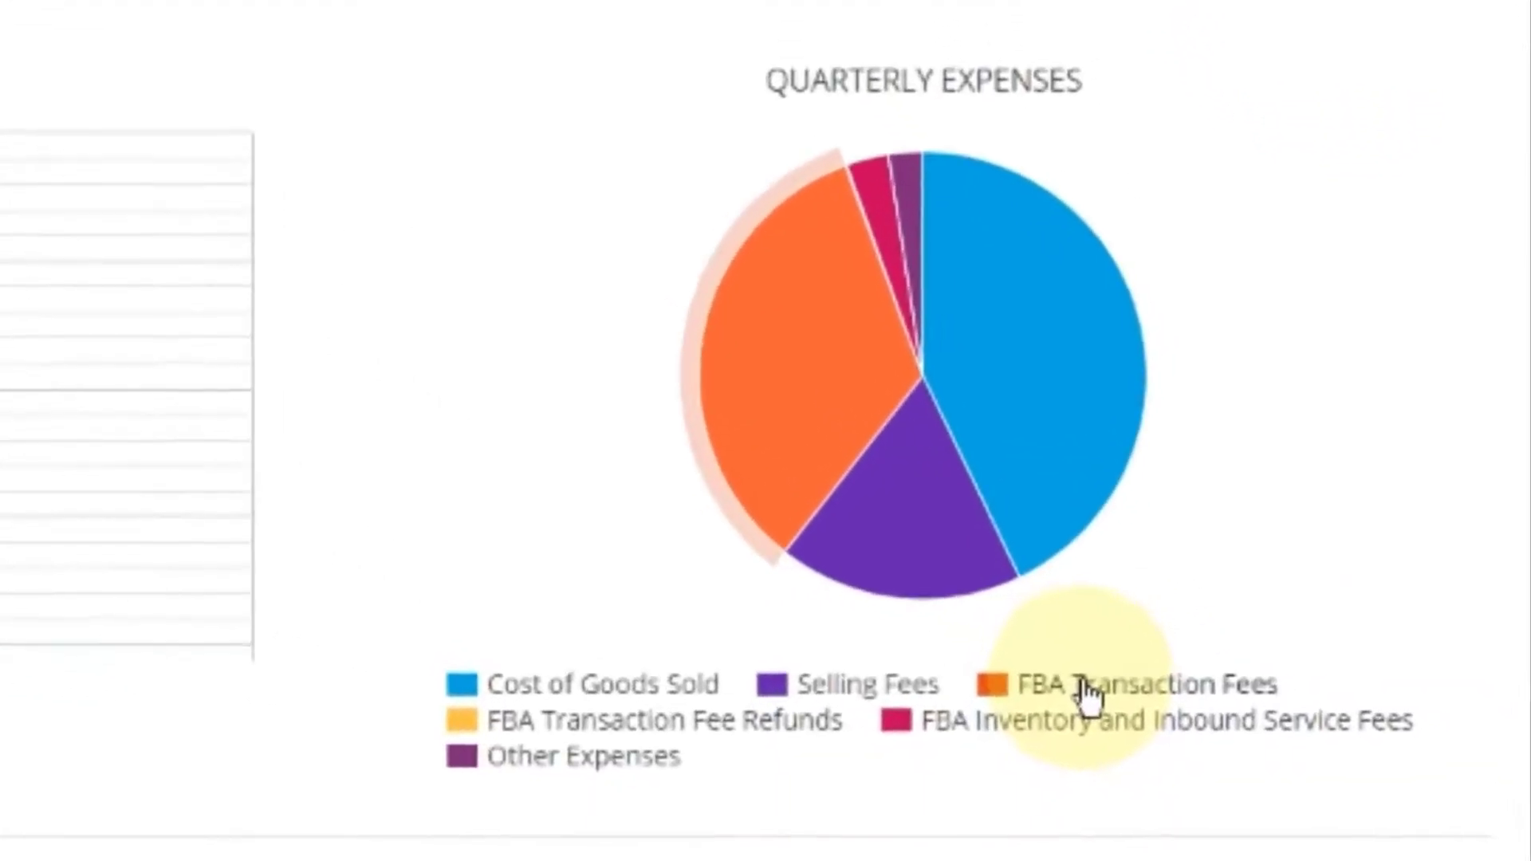
mouse_move(797, 399)
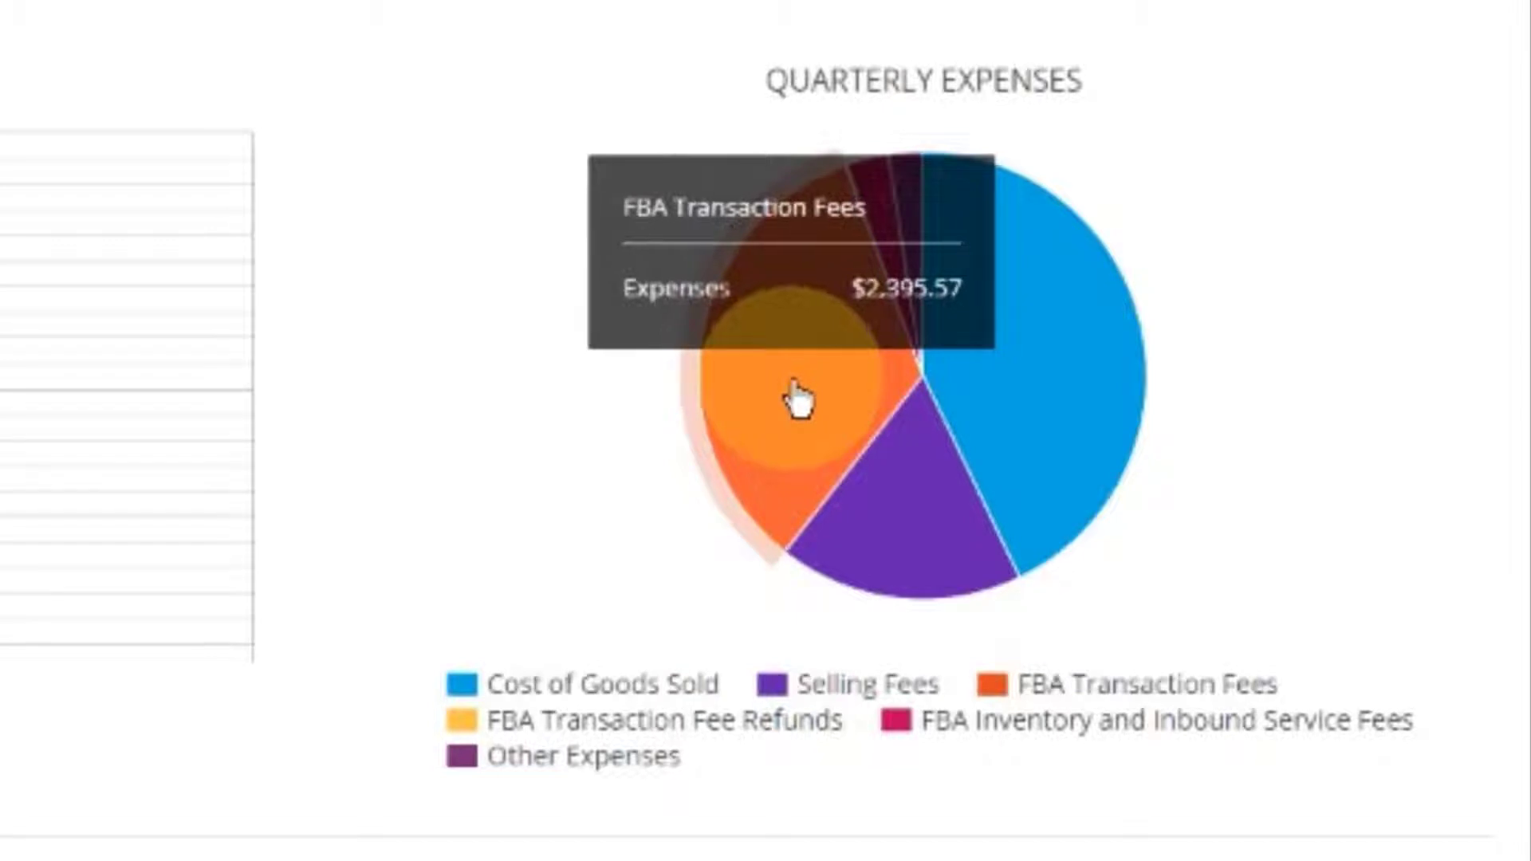
mouse_move(893, 503)
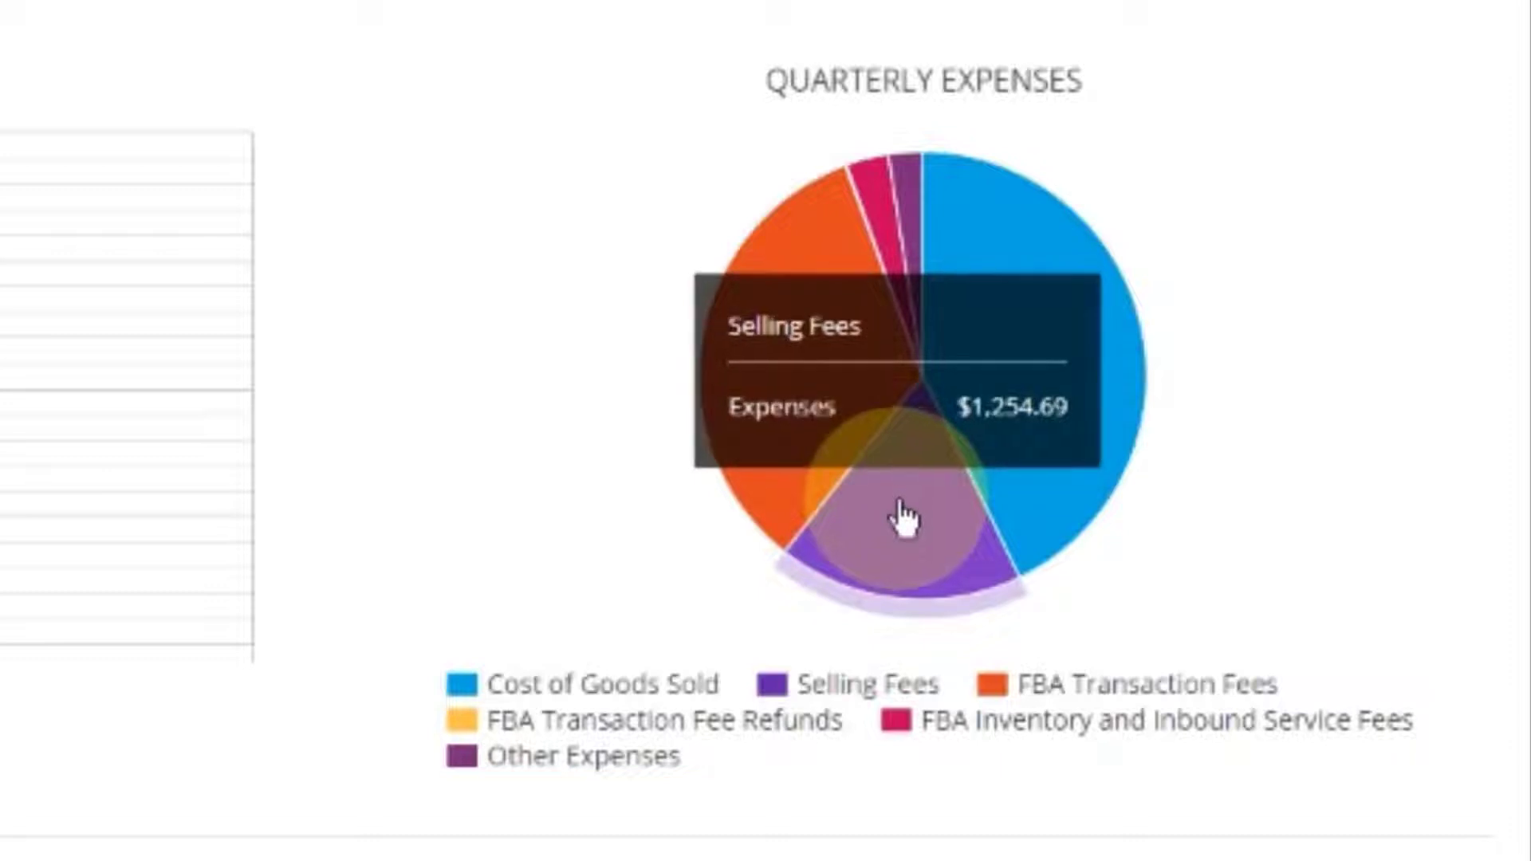
mouse_move(1007, 385)
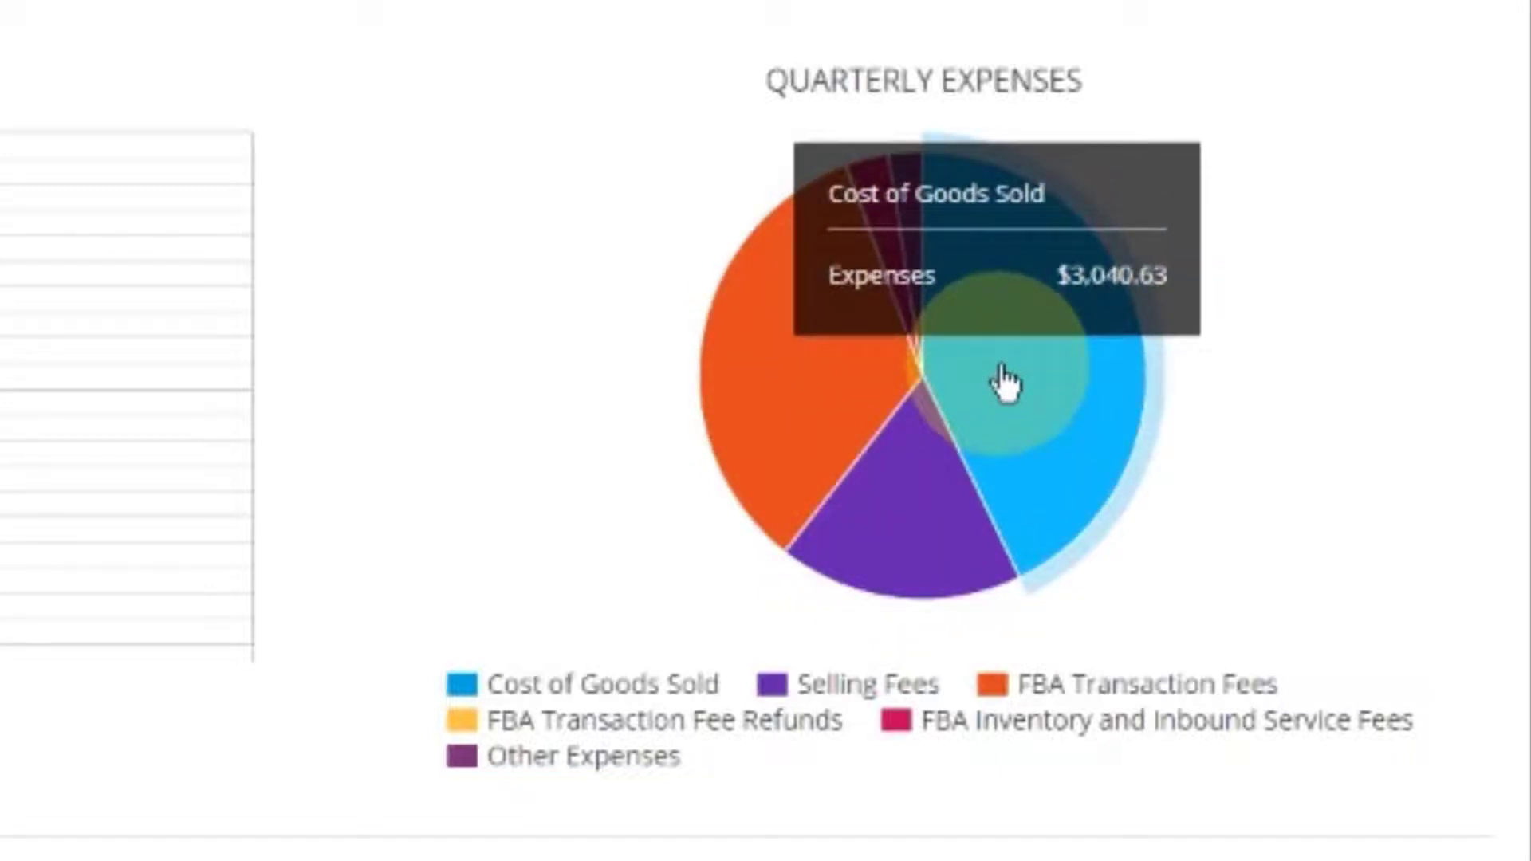
mouse_move(922, 239)
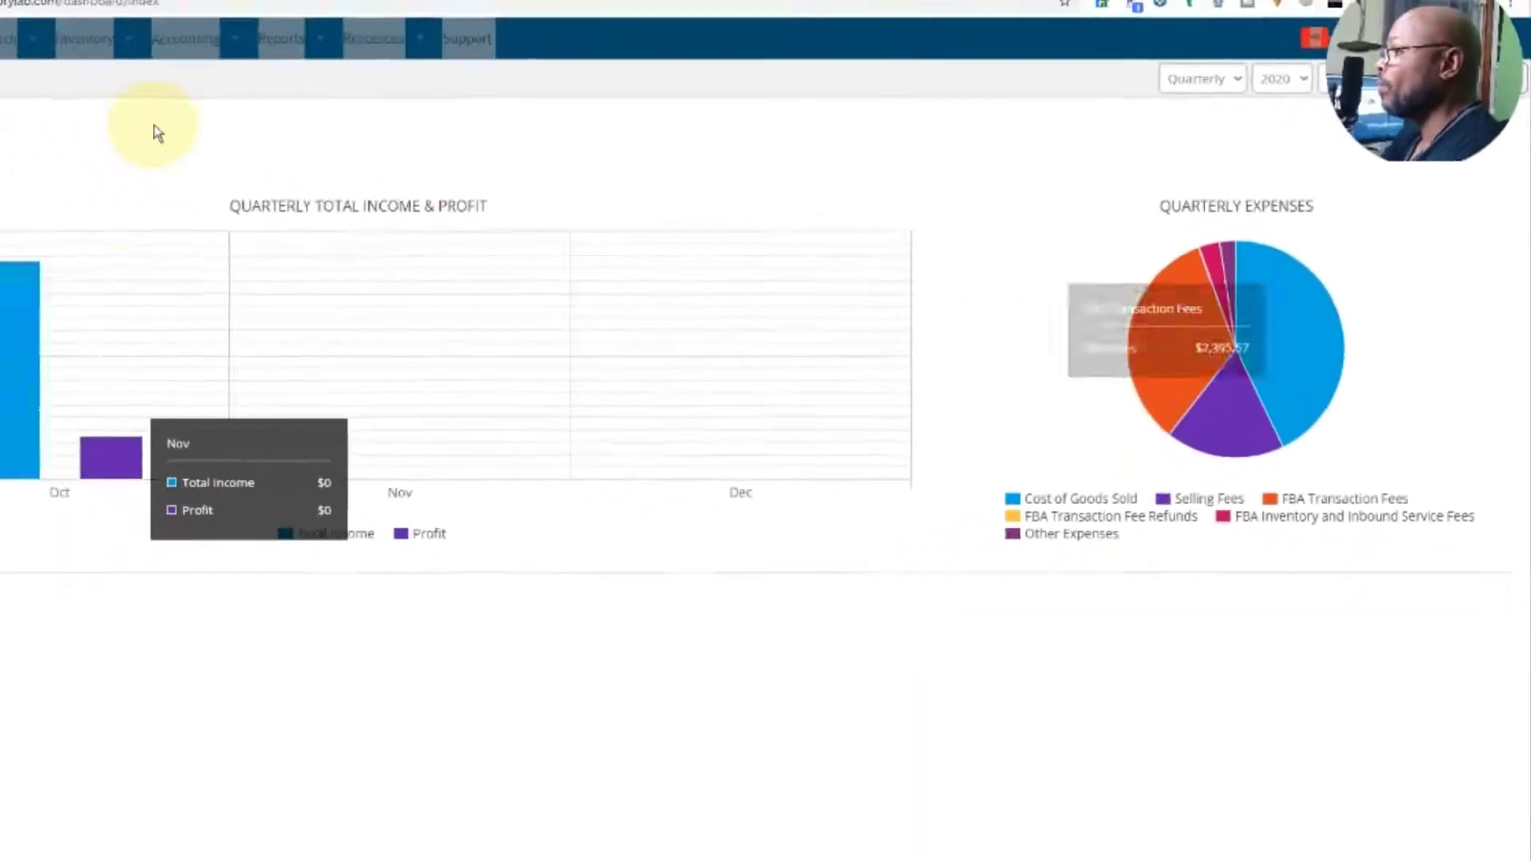
mouse_move(236, 413)
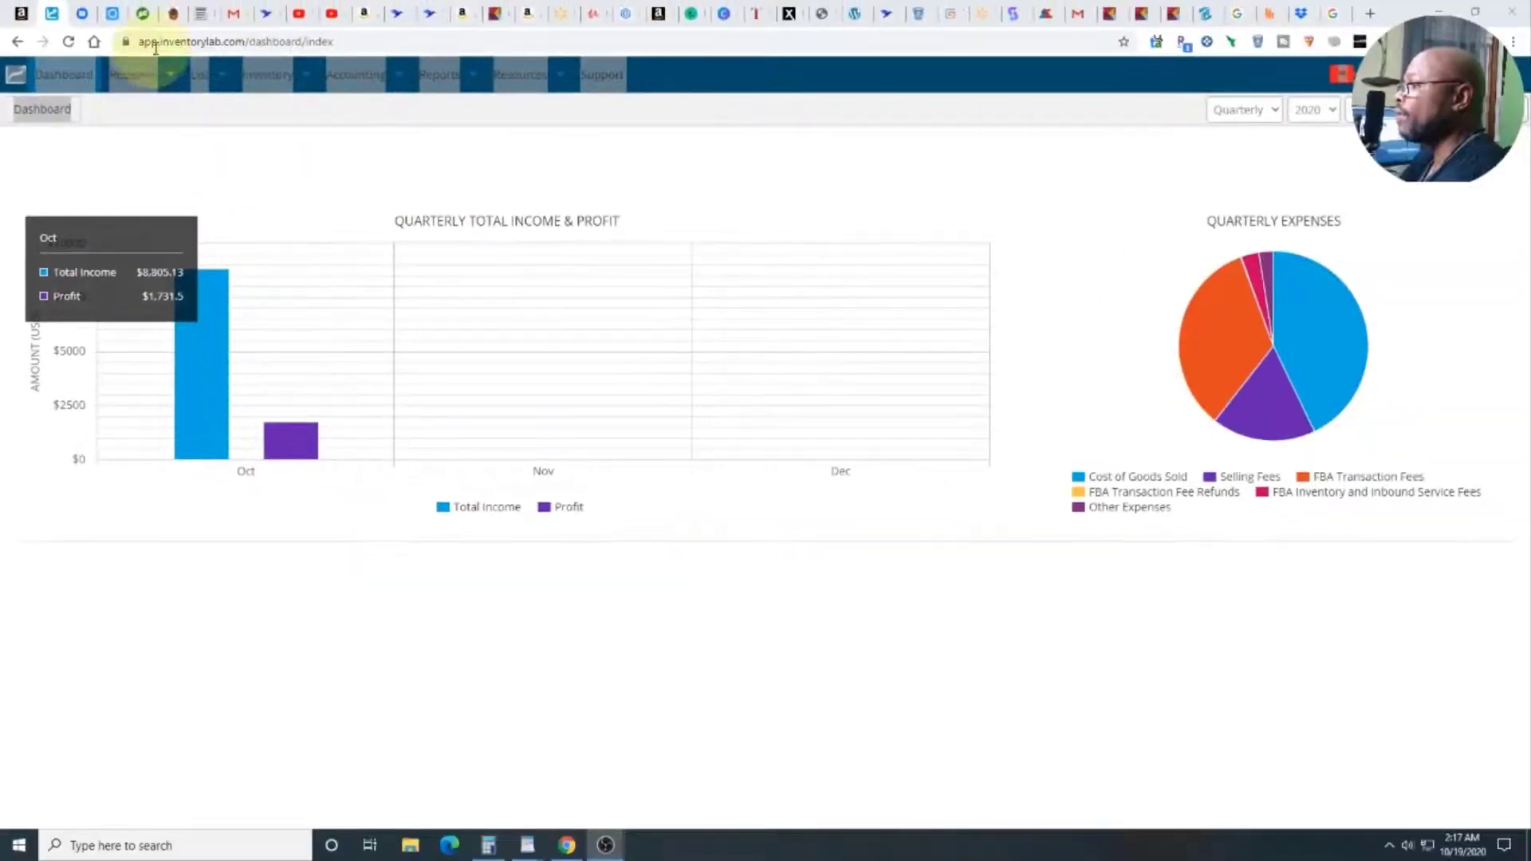
click(205, 10)
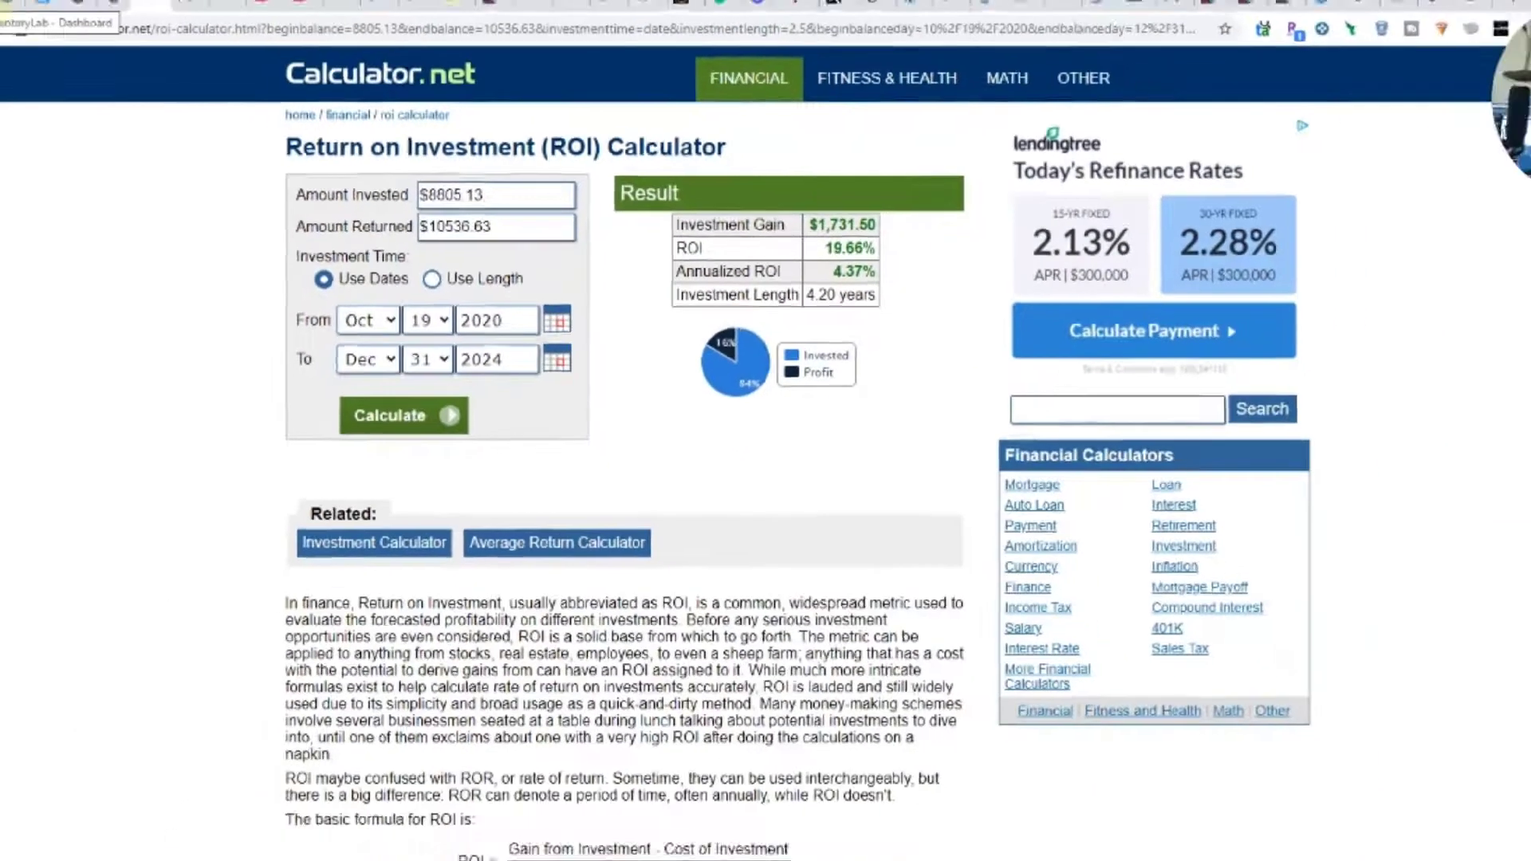
Return to the InventoryLab dashboard from the ROI calculator.
click(50, 16)
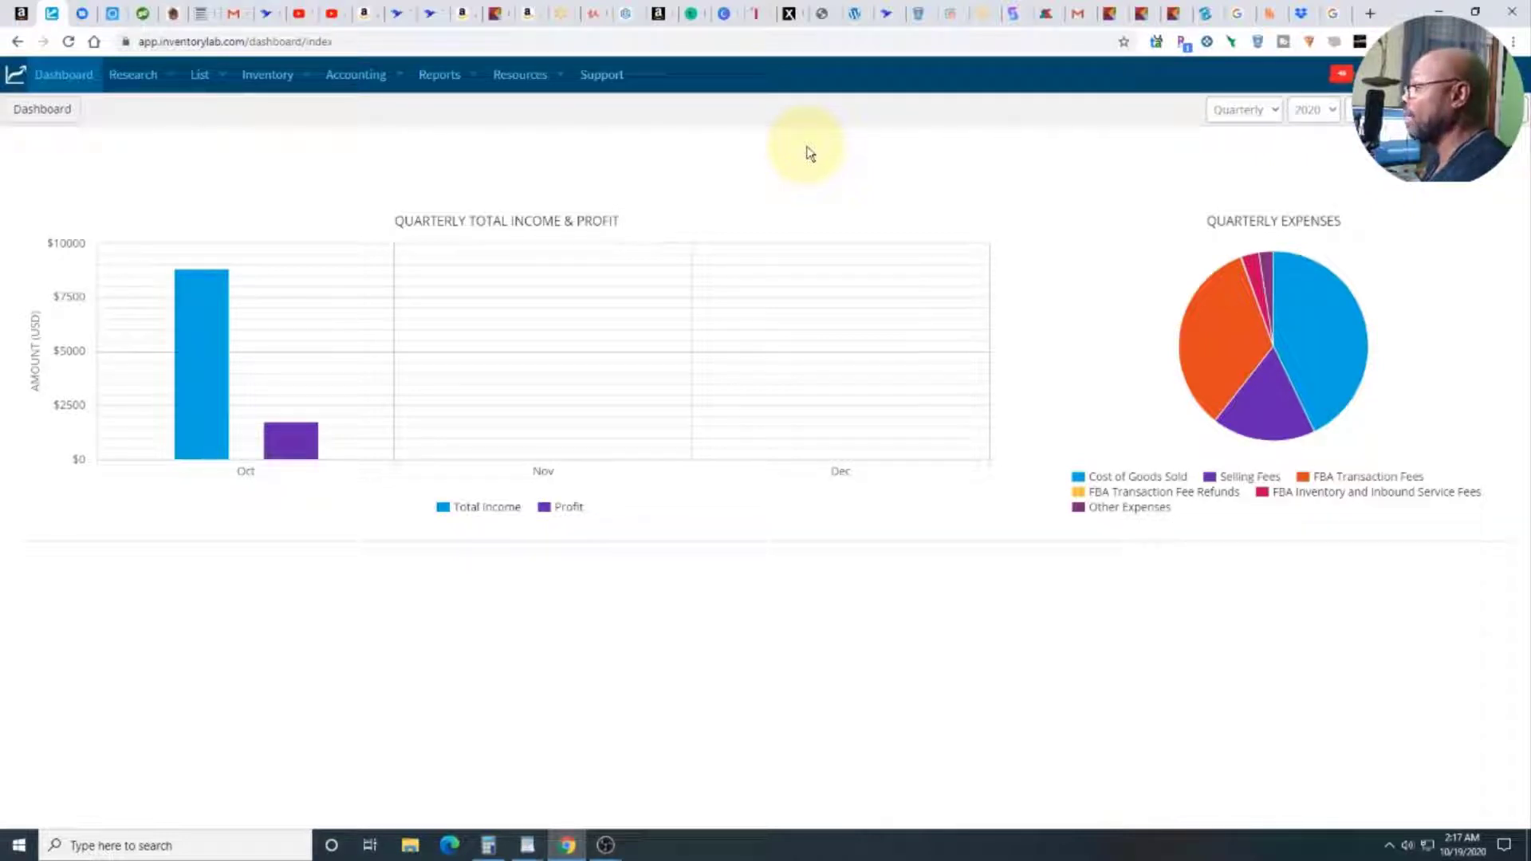
Check the October bars, then bring up the Gmail sales email showing $30,470.14.
mouse_move(268, 316)
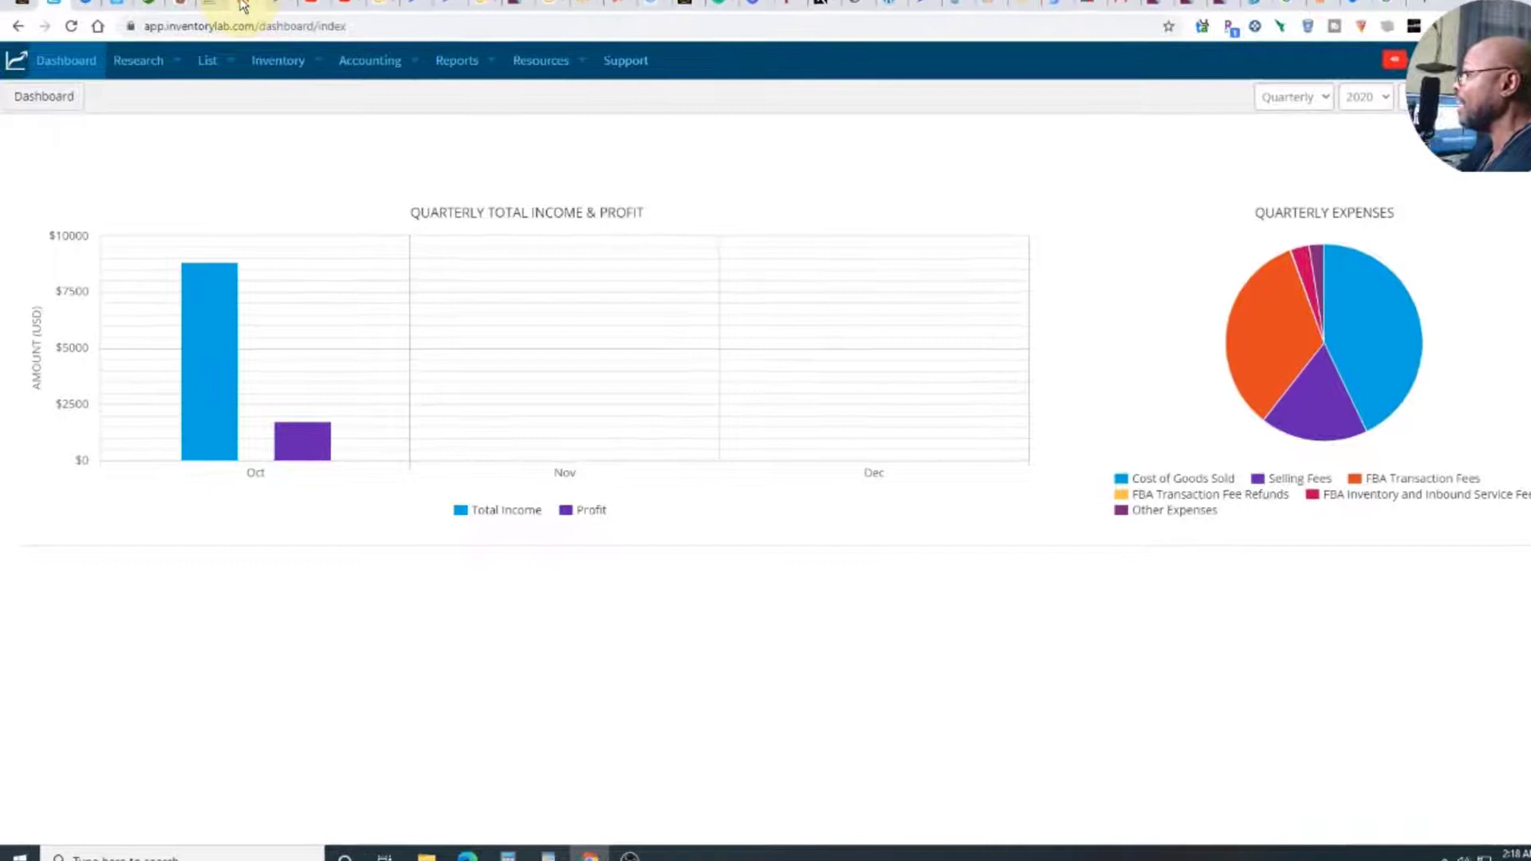
click(232, 16)
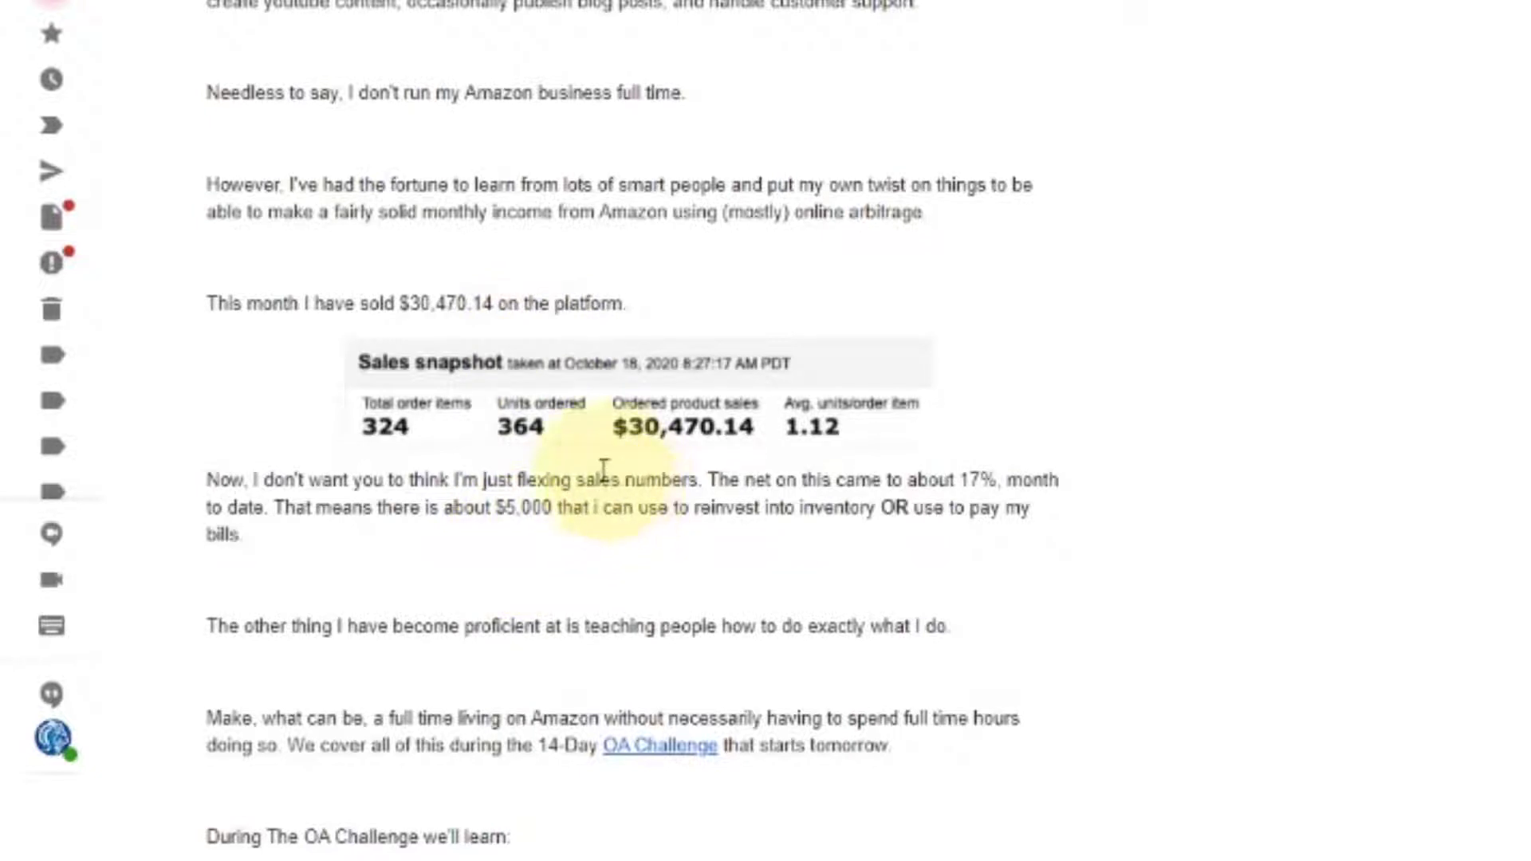
Scroll down and back up through the Gmail sales email.
scroll(512, 502, down, 3)
scroll(513, 504, up, 3)
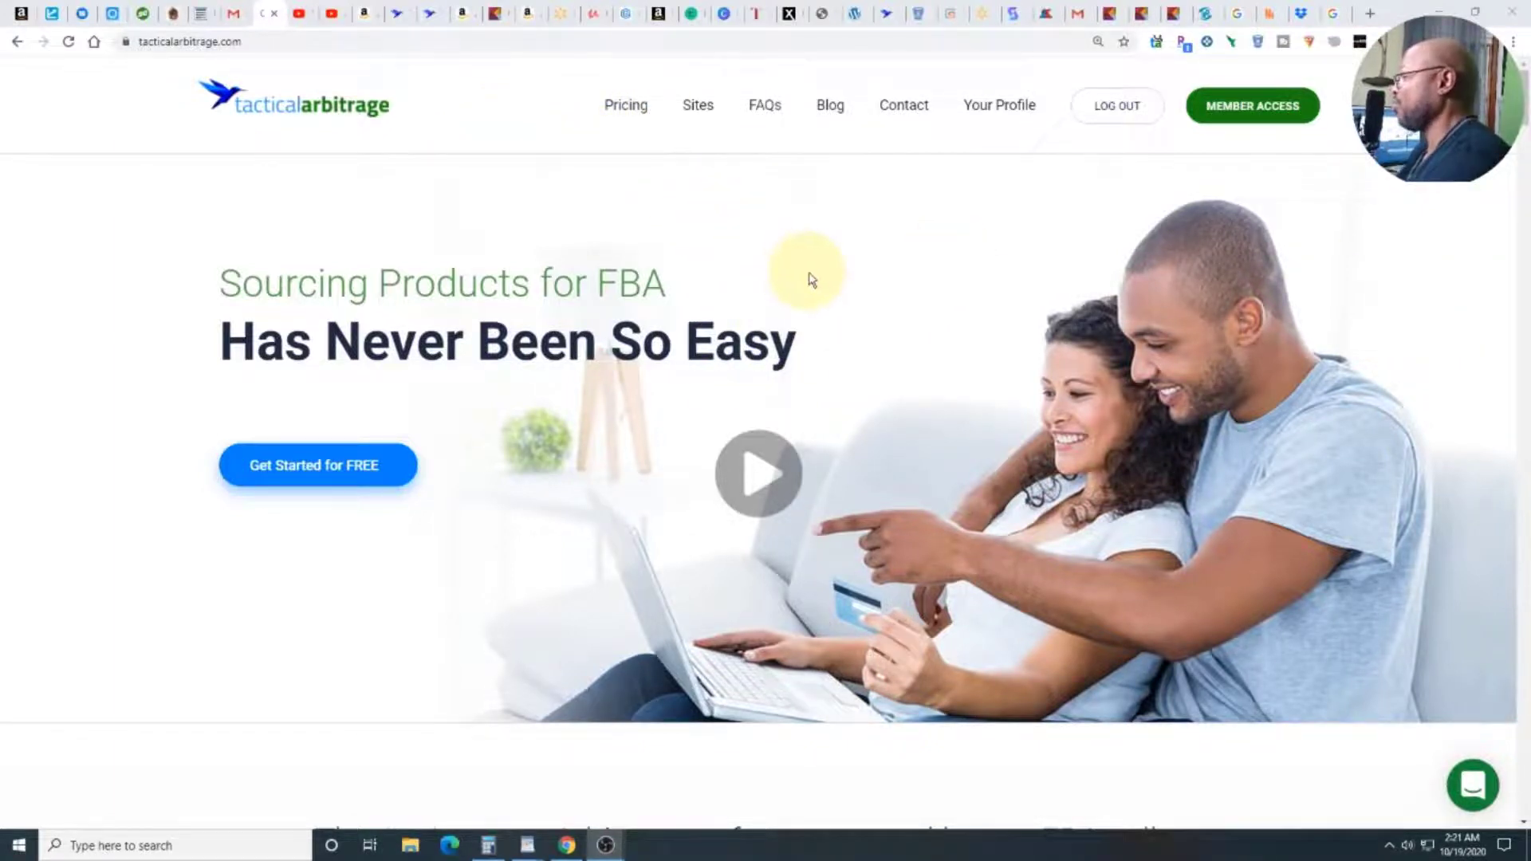
Browse the Tactical Arbitrage home page, then enter the member area via MEMBER ACCESS.
scroll(807, 275, down, 5)
scroll(813, 281, down, 20)
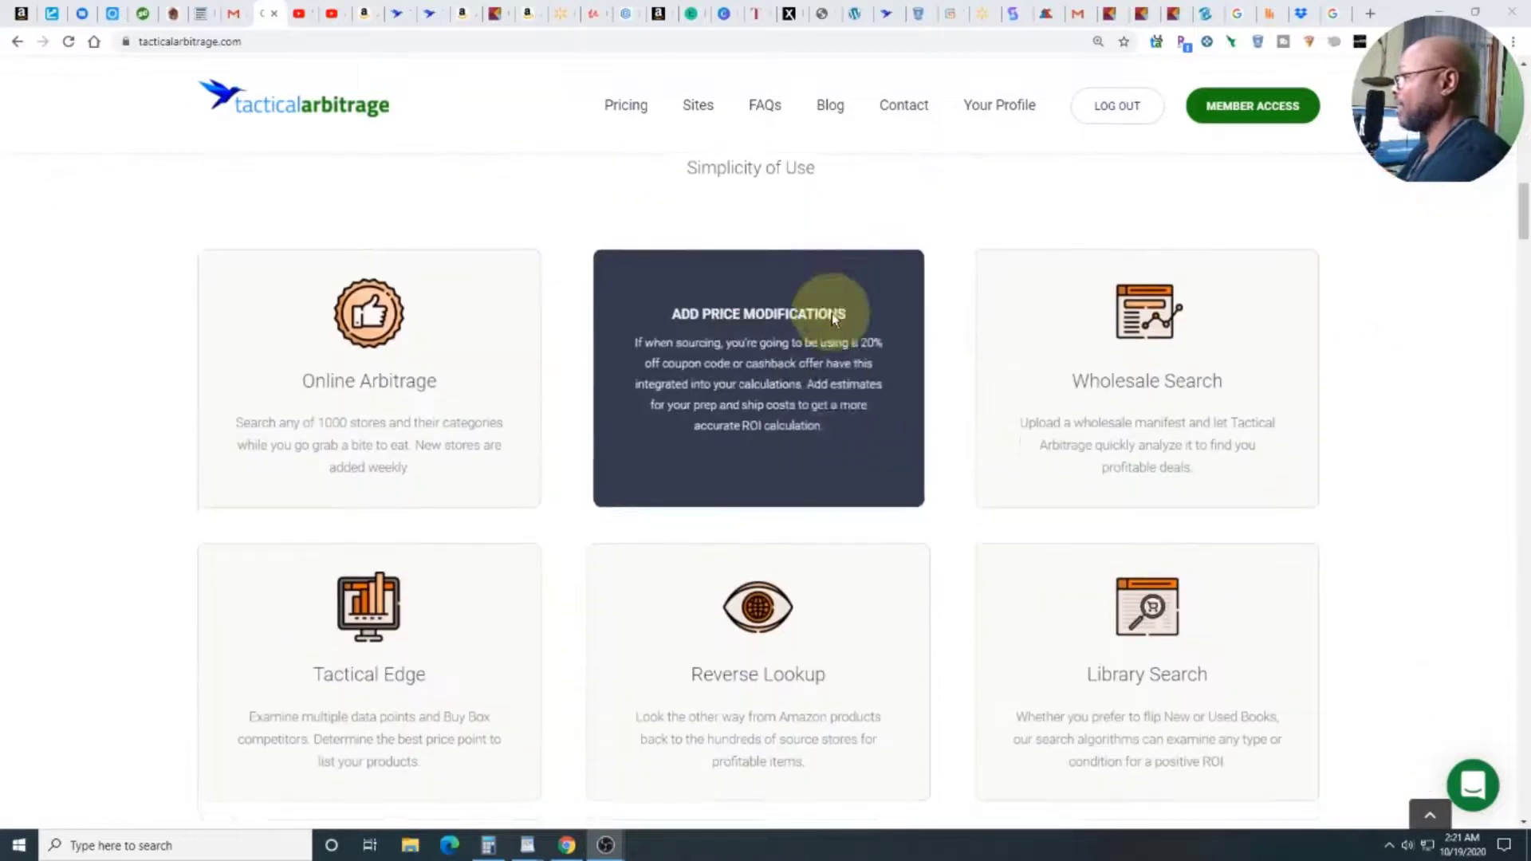
scroll(969, 336, down, 4)
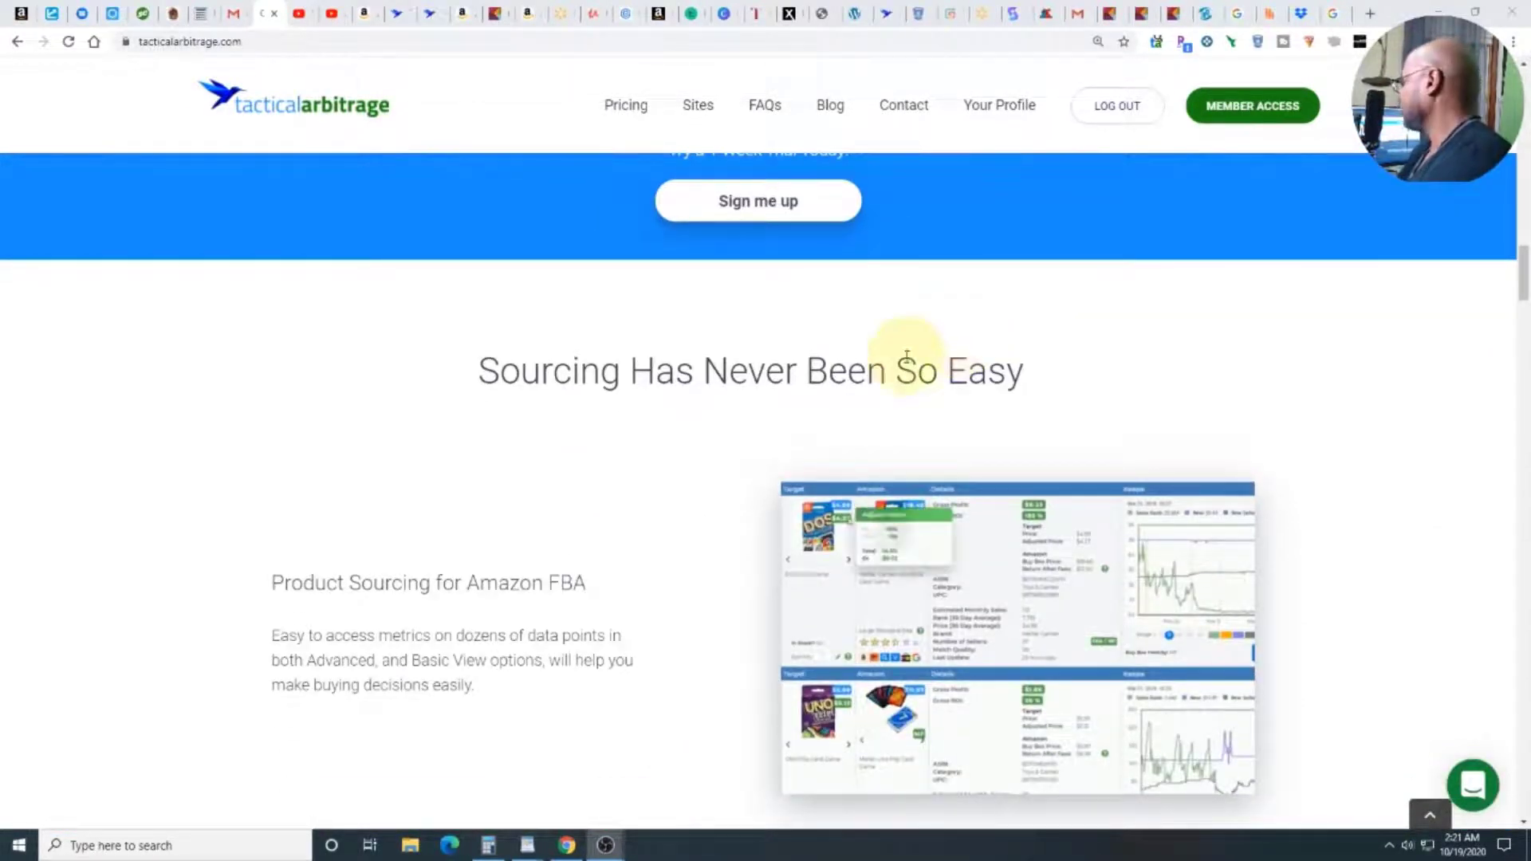
scroll(882, 362, down, 11)
scroll(887, 369, down, 7)
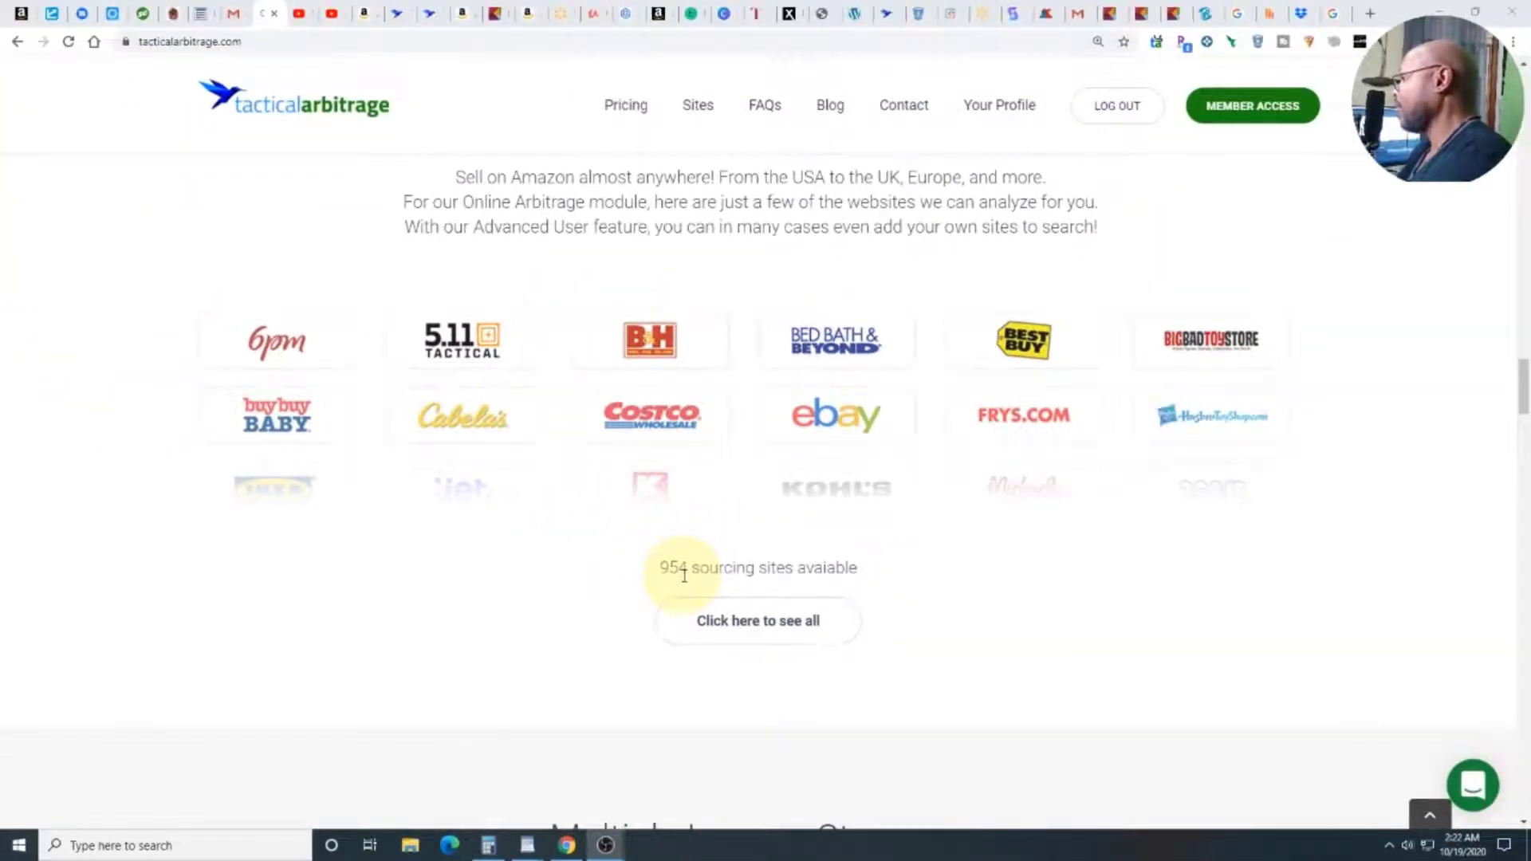
scroll(685, 575, up, 20)
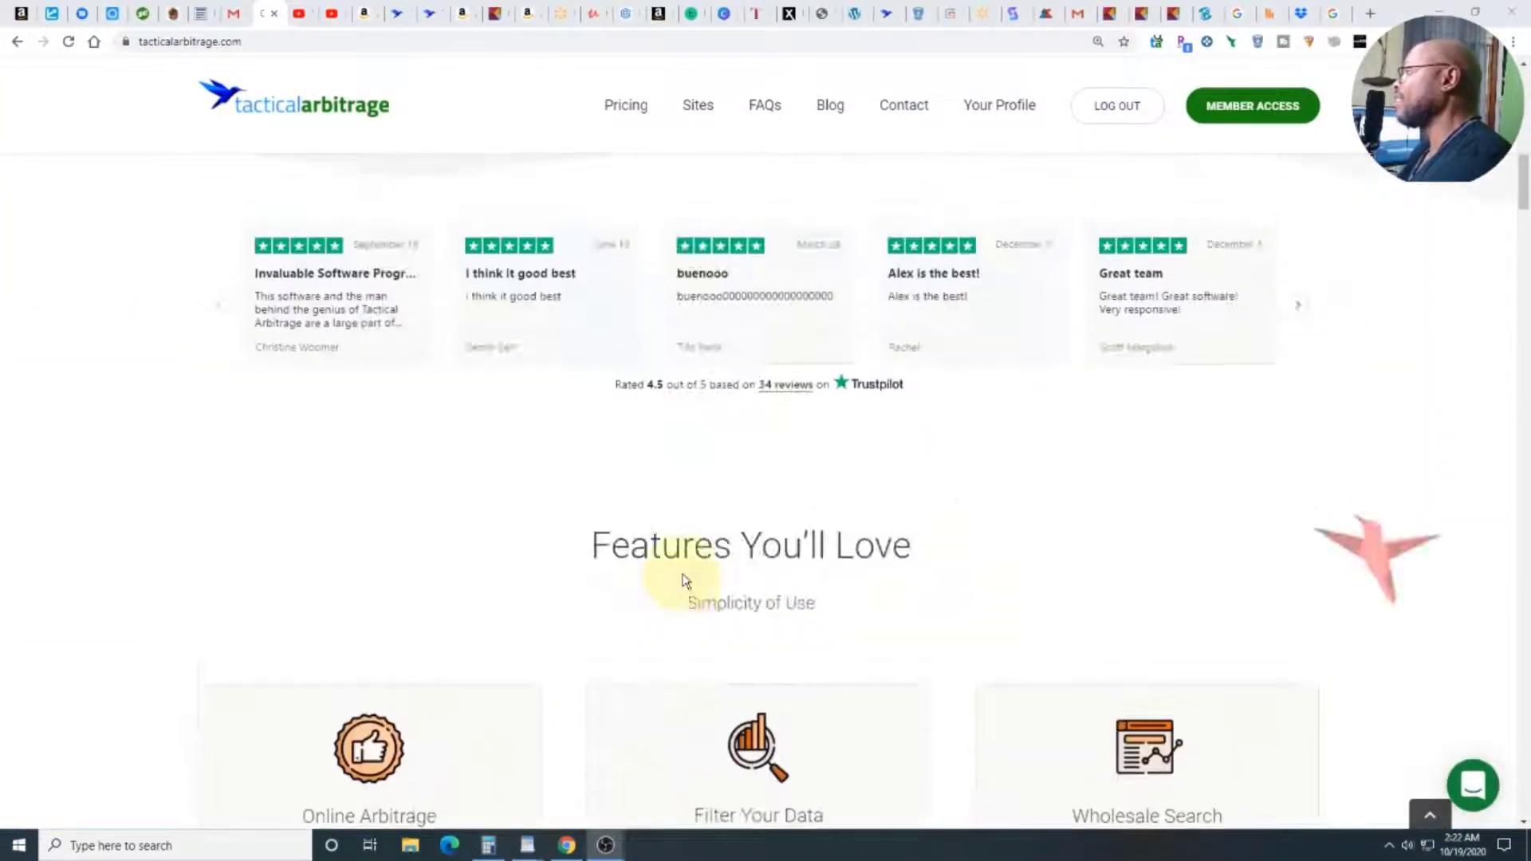
scroll(685, 580, up, 10)
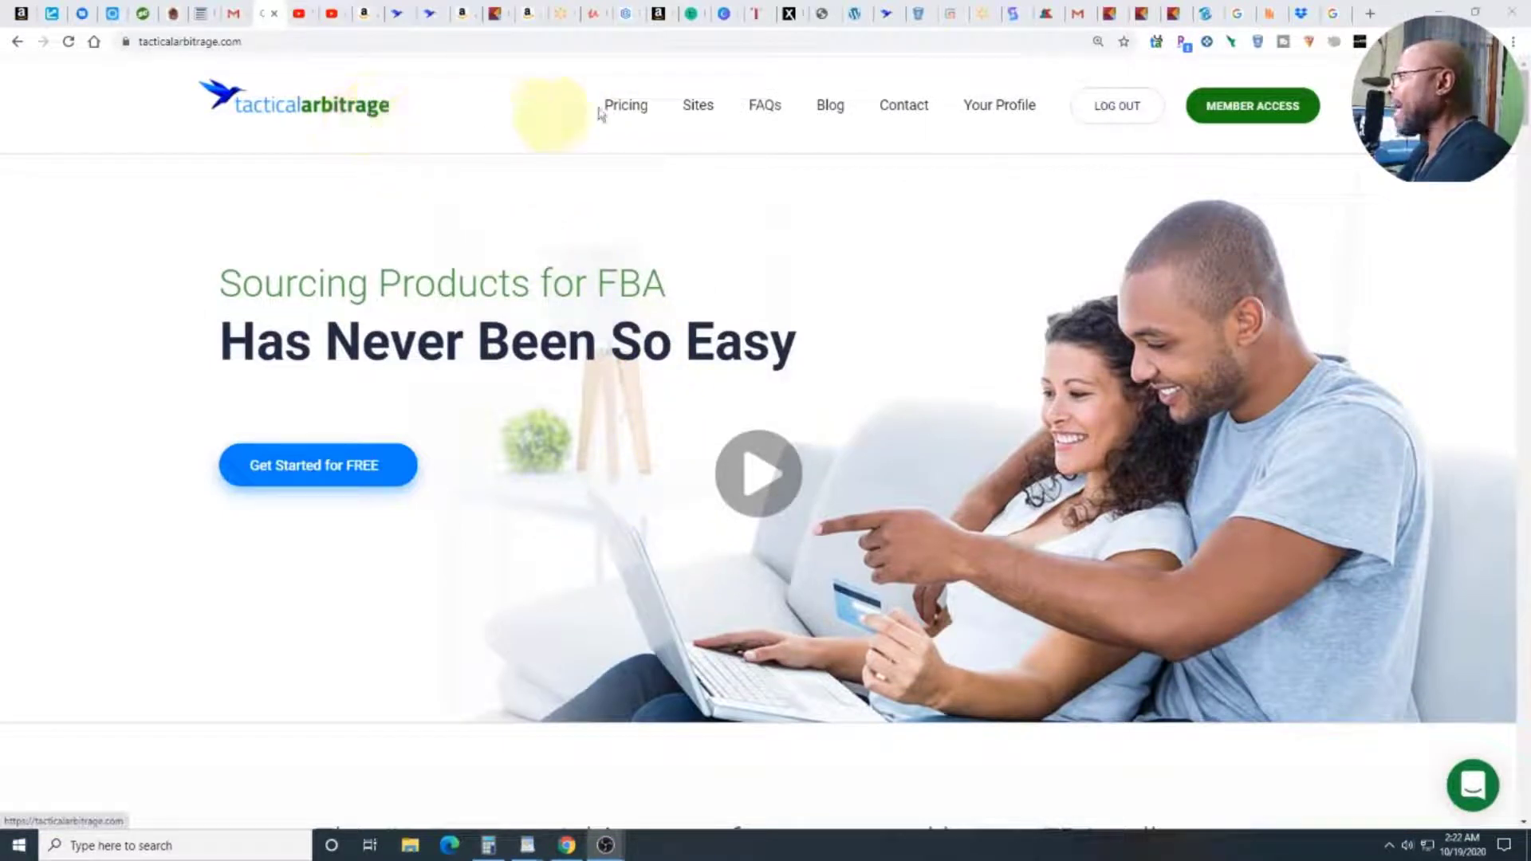
click(1253, 110)
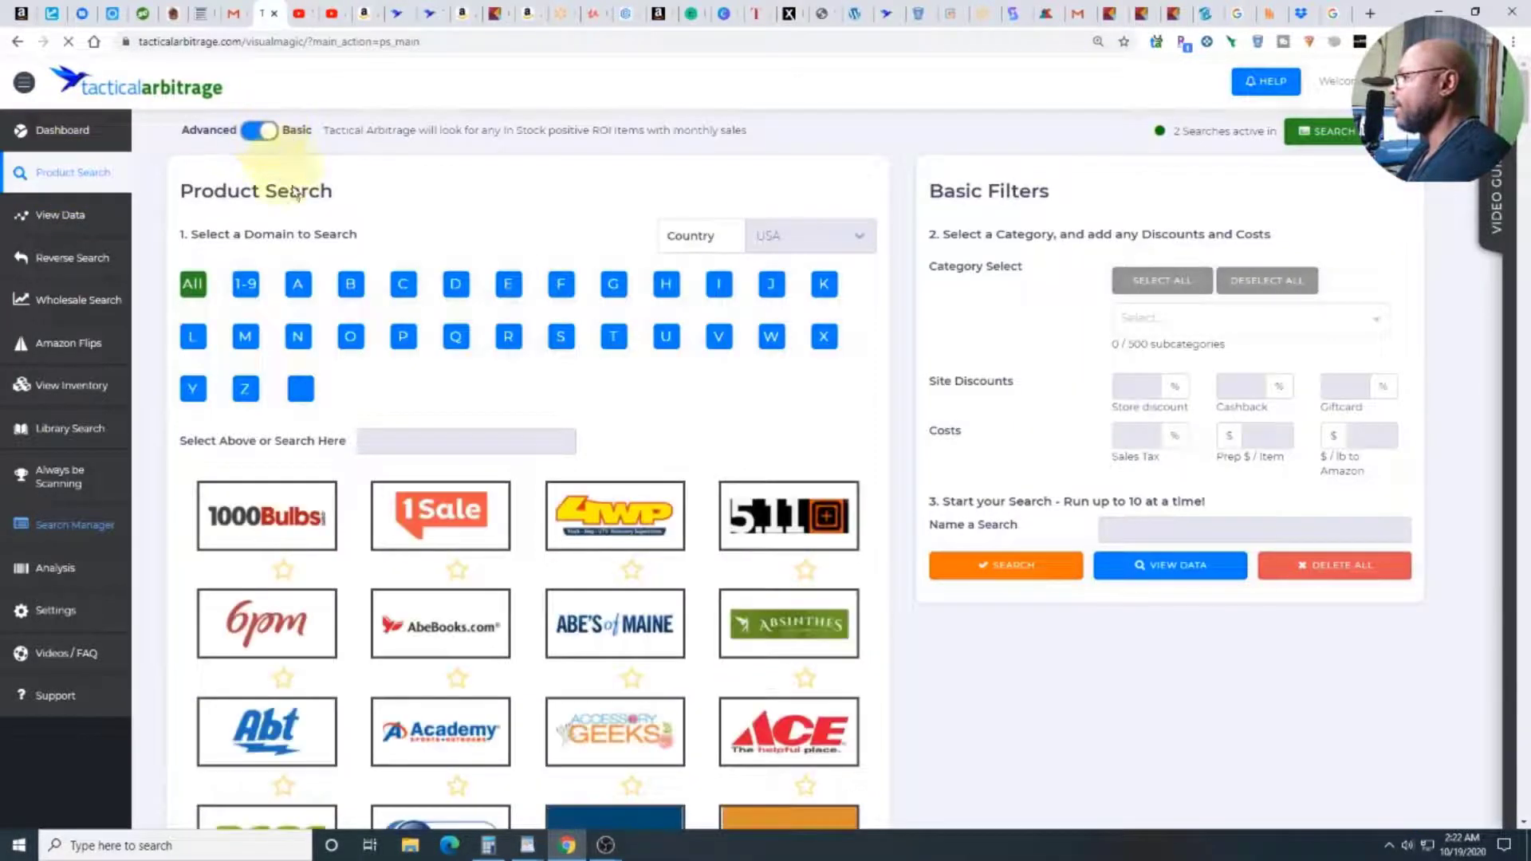
Scroll through the Product Search store logo grid, covering retailers like Acer and AHAVA.
scroll(574, 438, down, 5)
scroll(579, 439, down, 9)
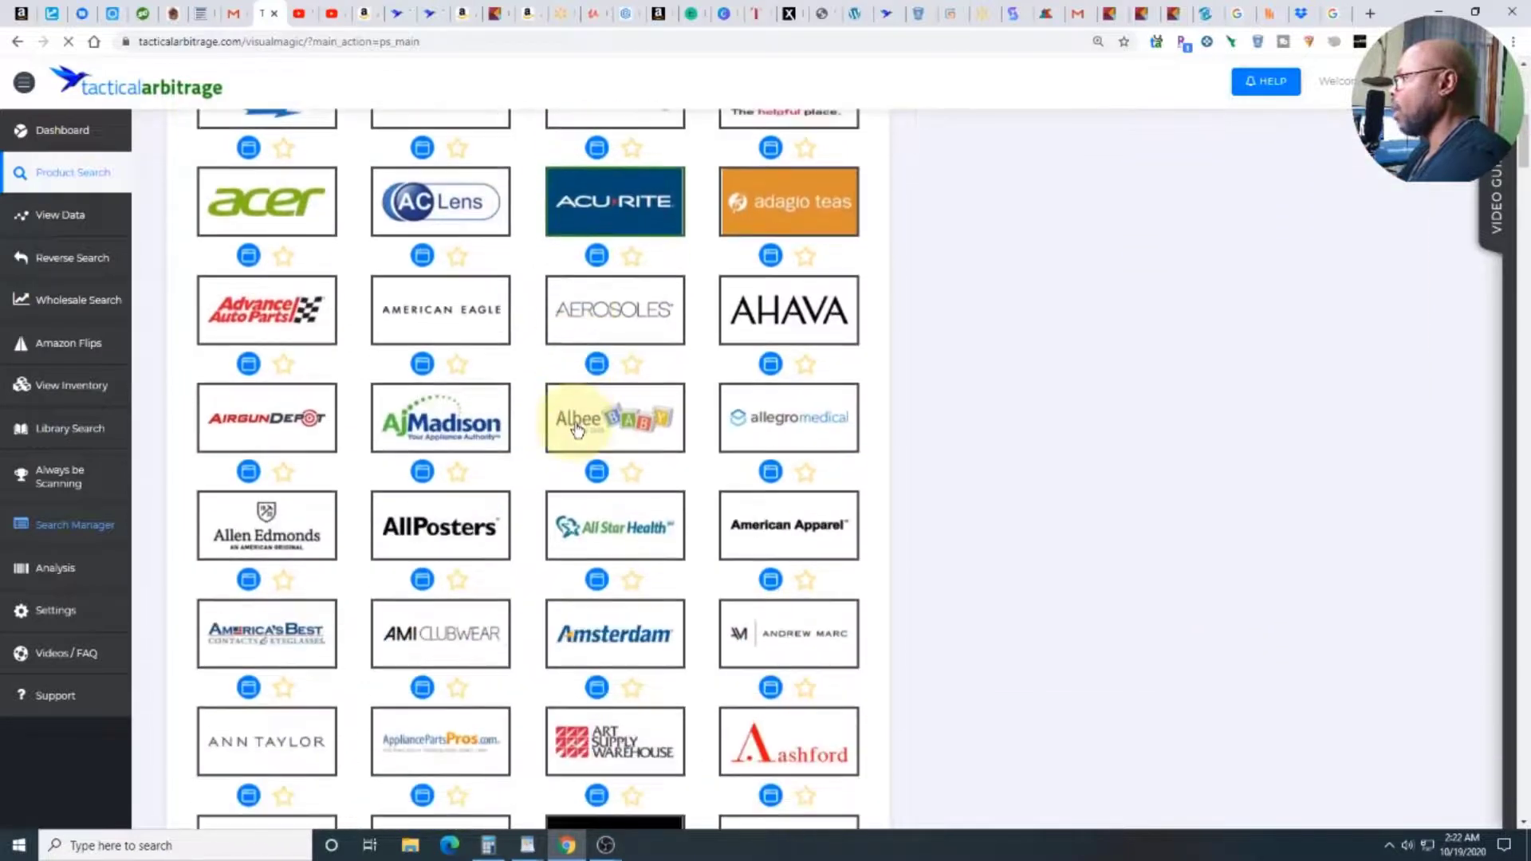
scroll(582, 418, down, 7)
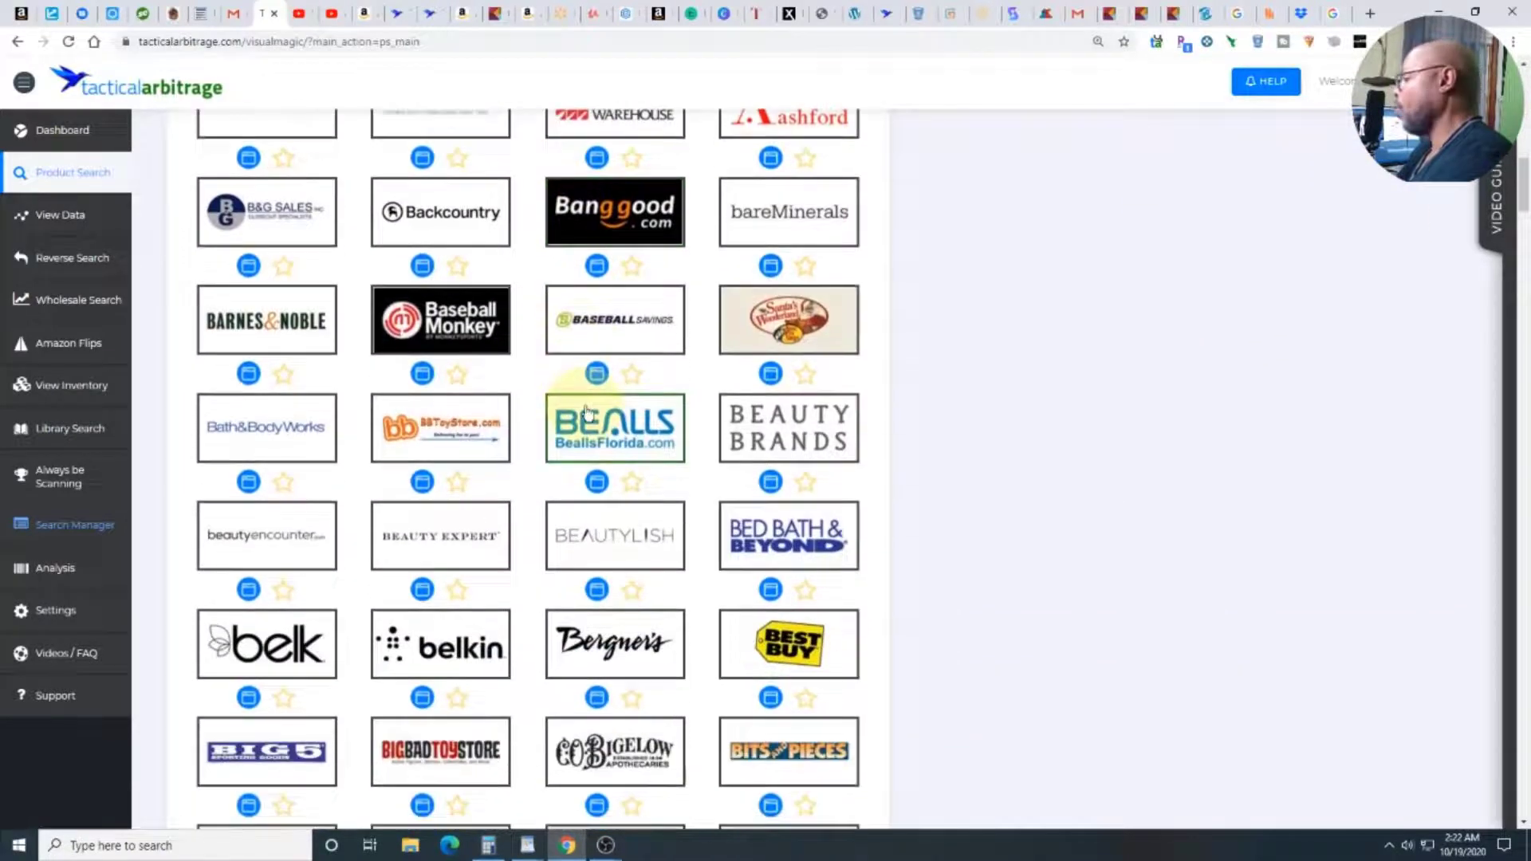
scroll(592, 413, down, 7)
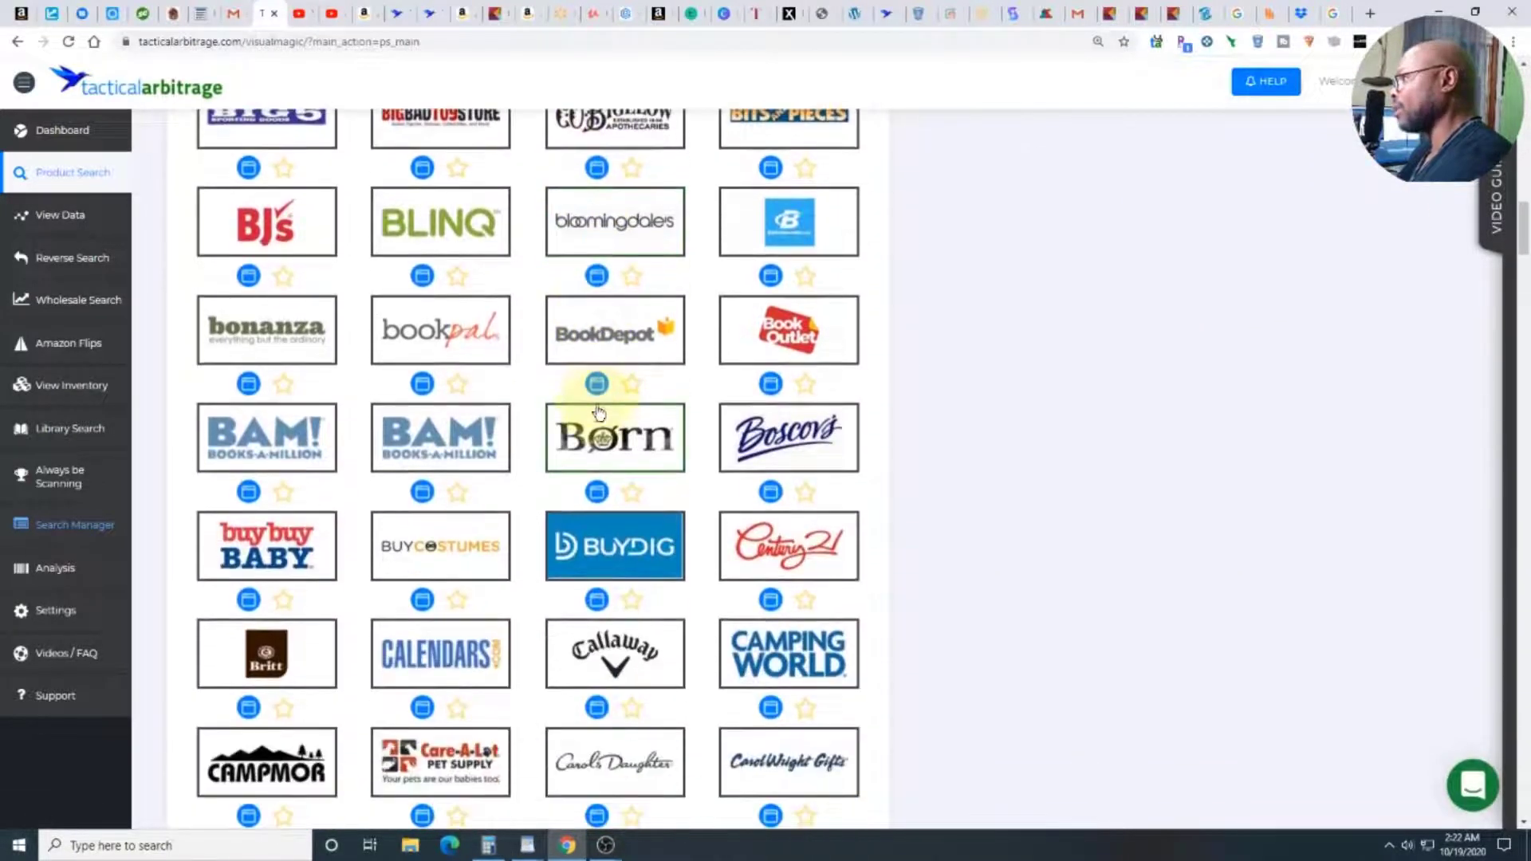
scroll(607, 415, down, 5)
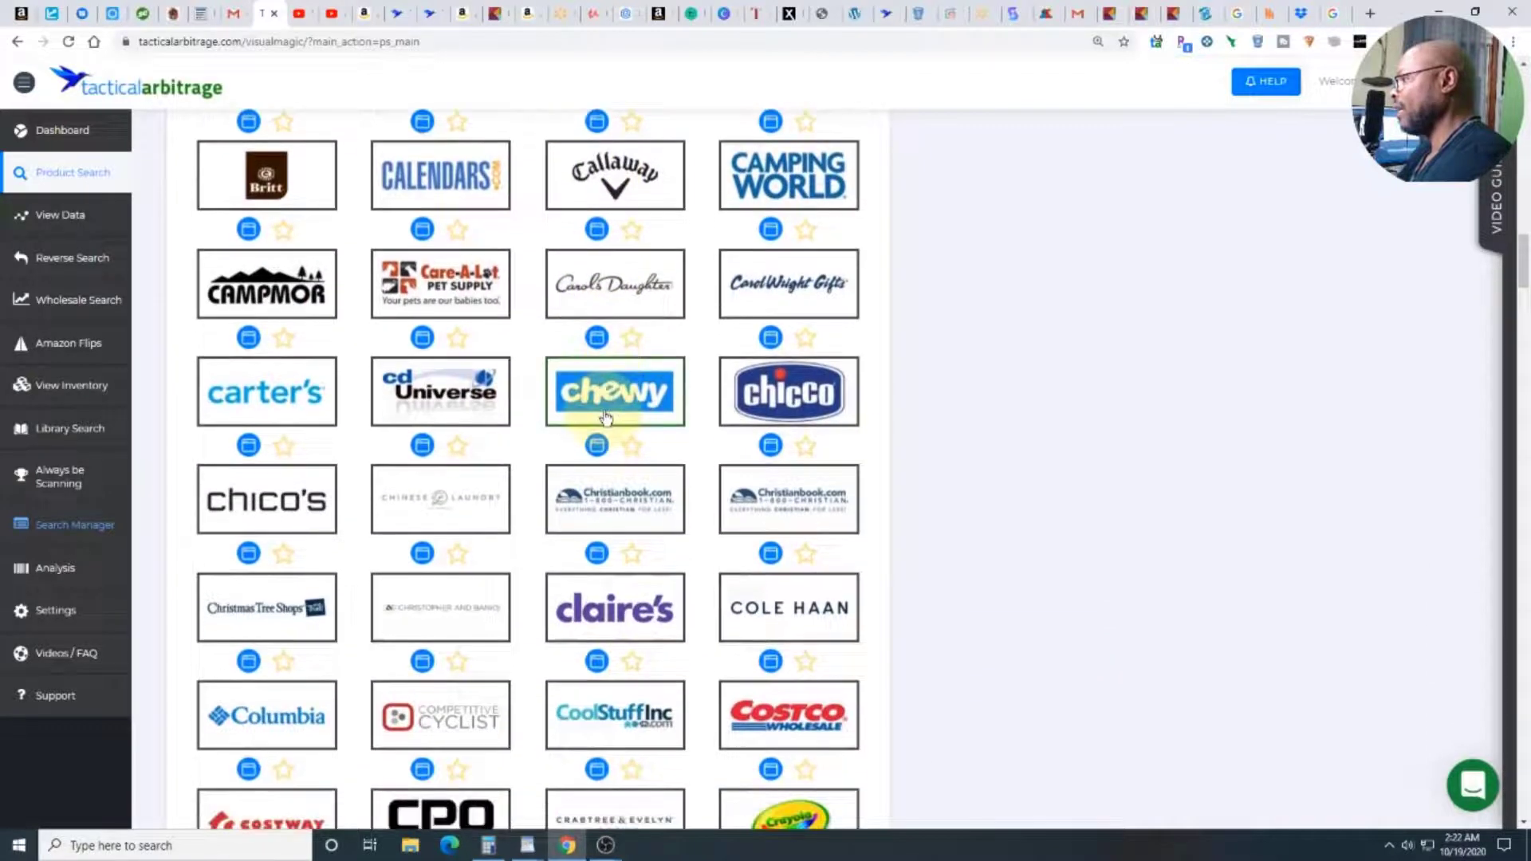
scroll(607, 417, down, 1)
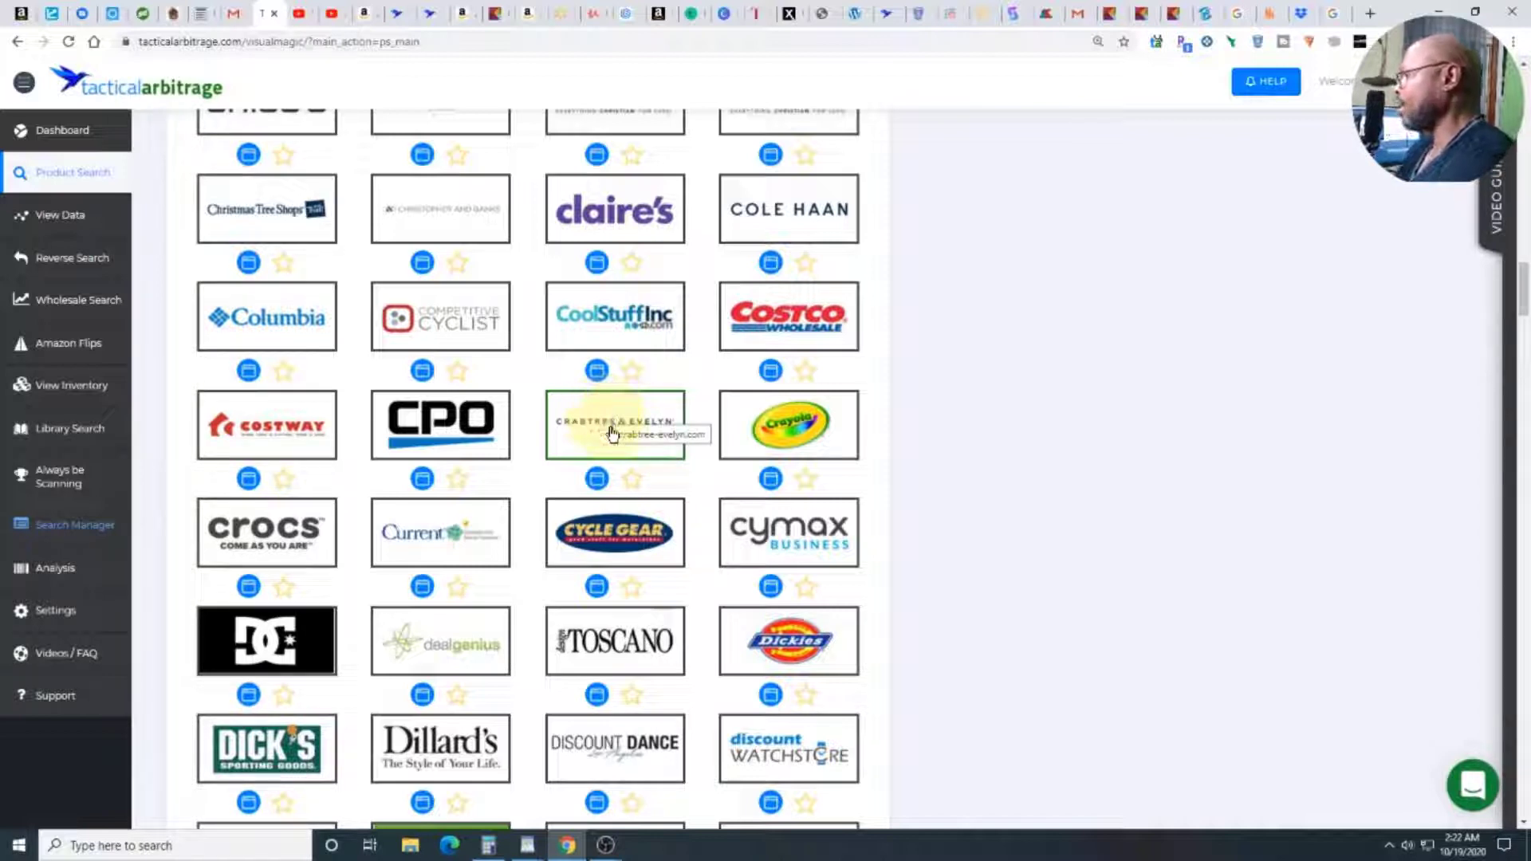
scroll(612, 433, down, 2)
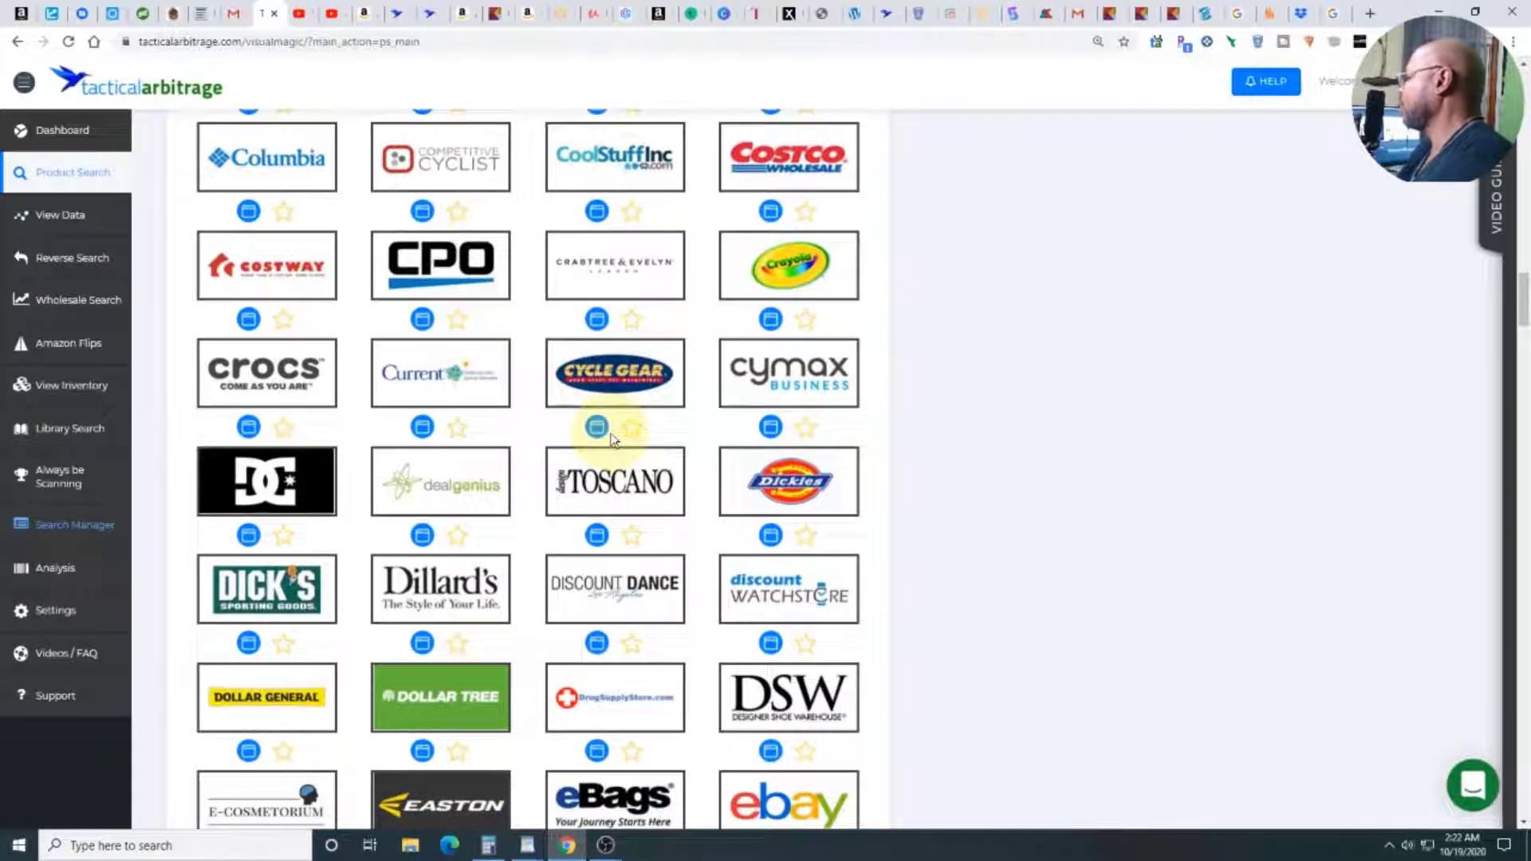
scroll(614, 439, down, 8)
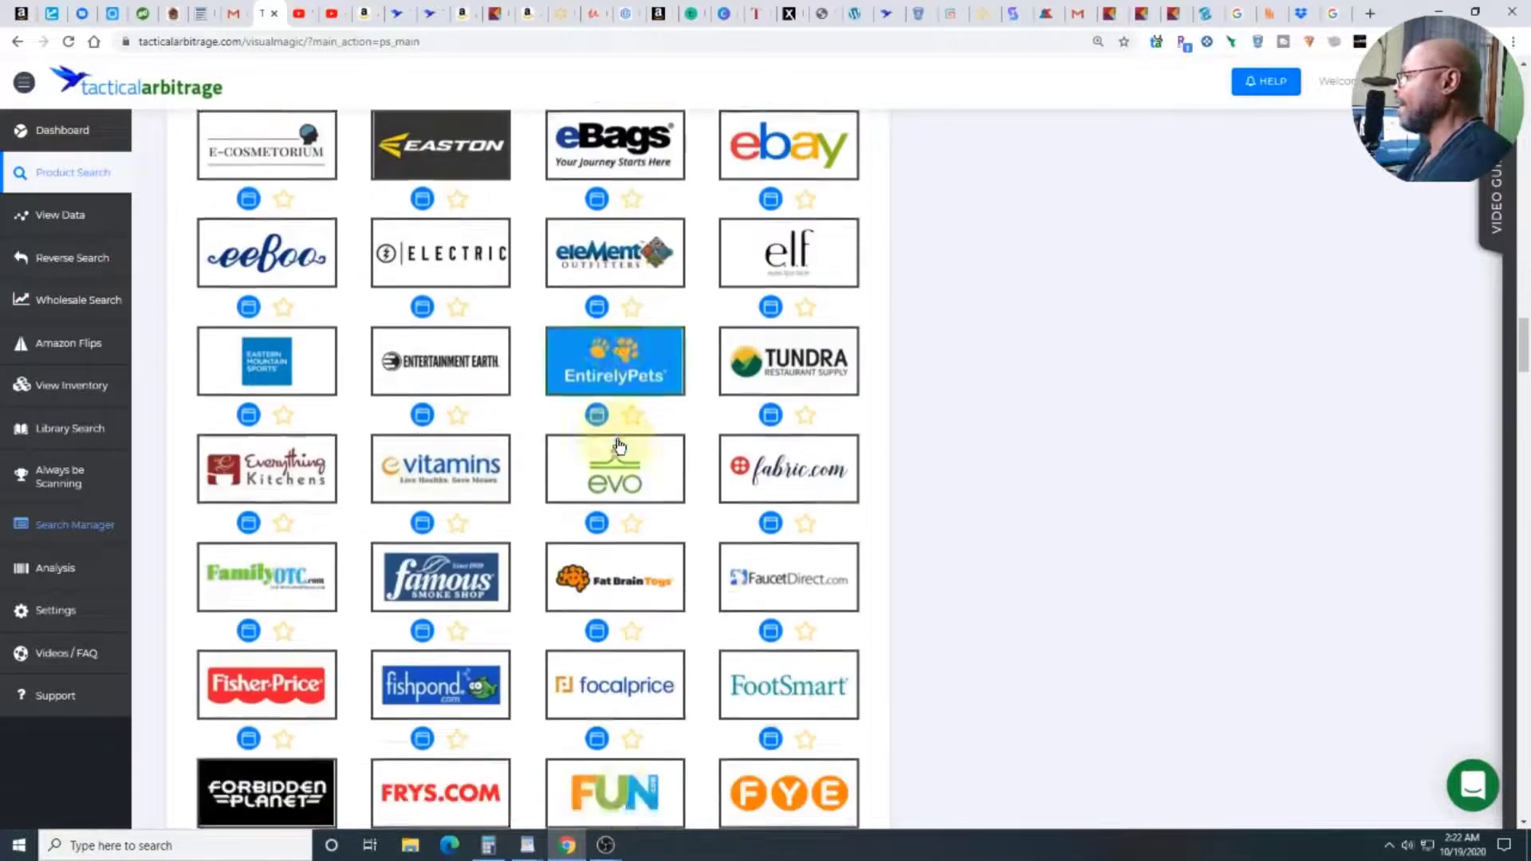
scroll(620, 445, down, 12)
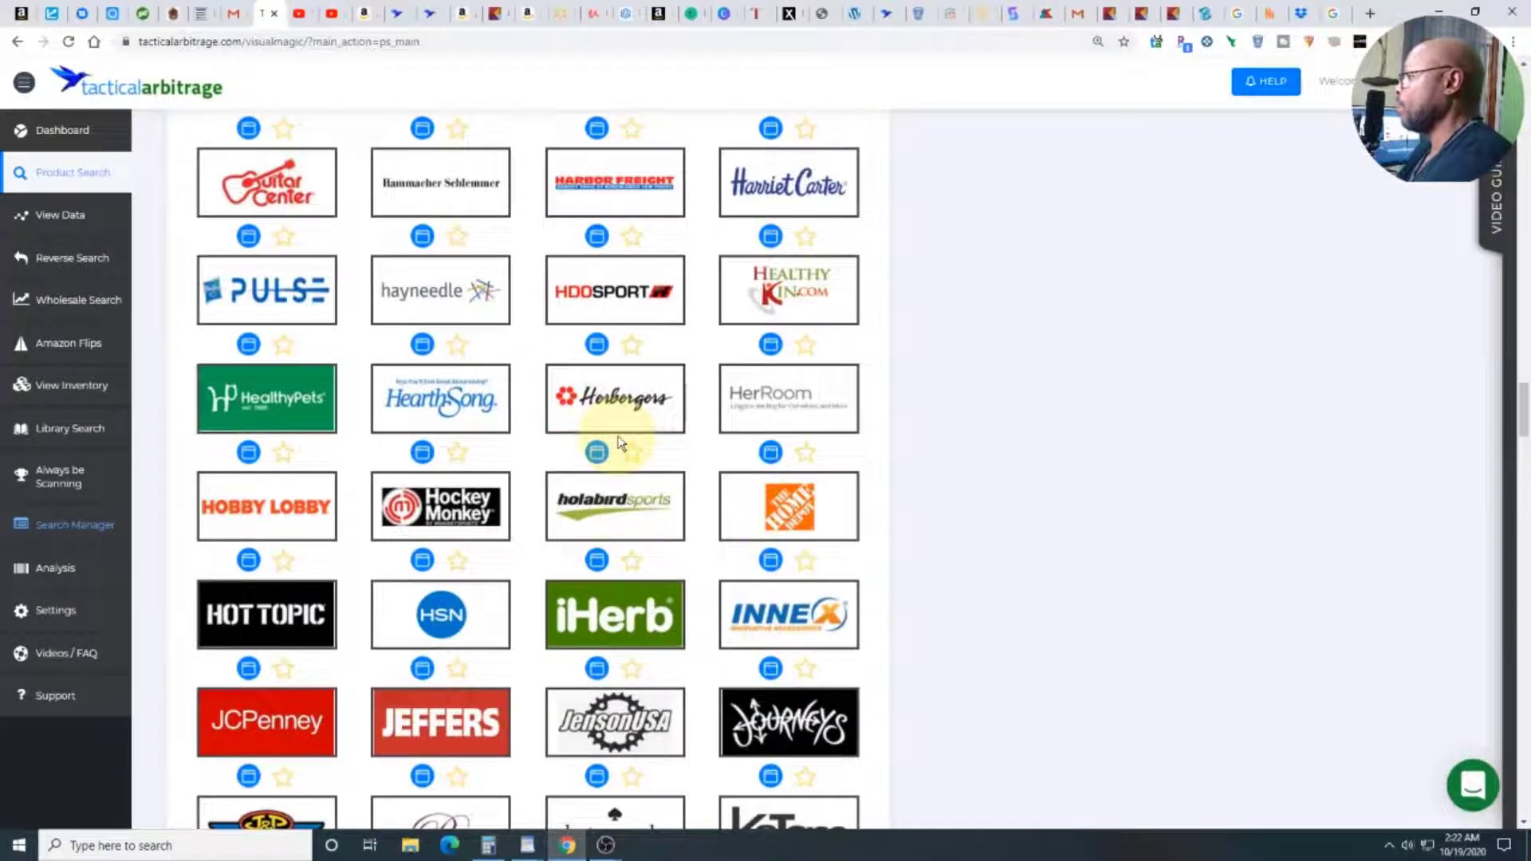
scroll(625, 443, down, 12)
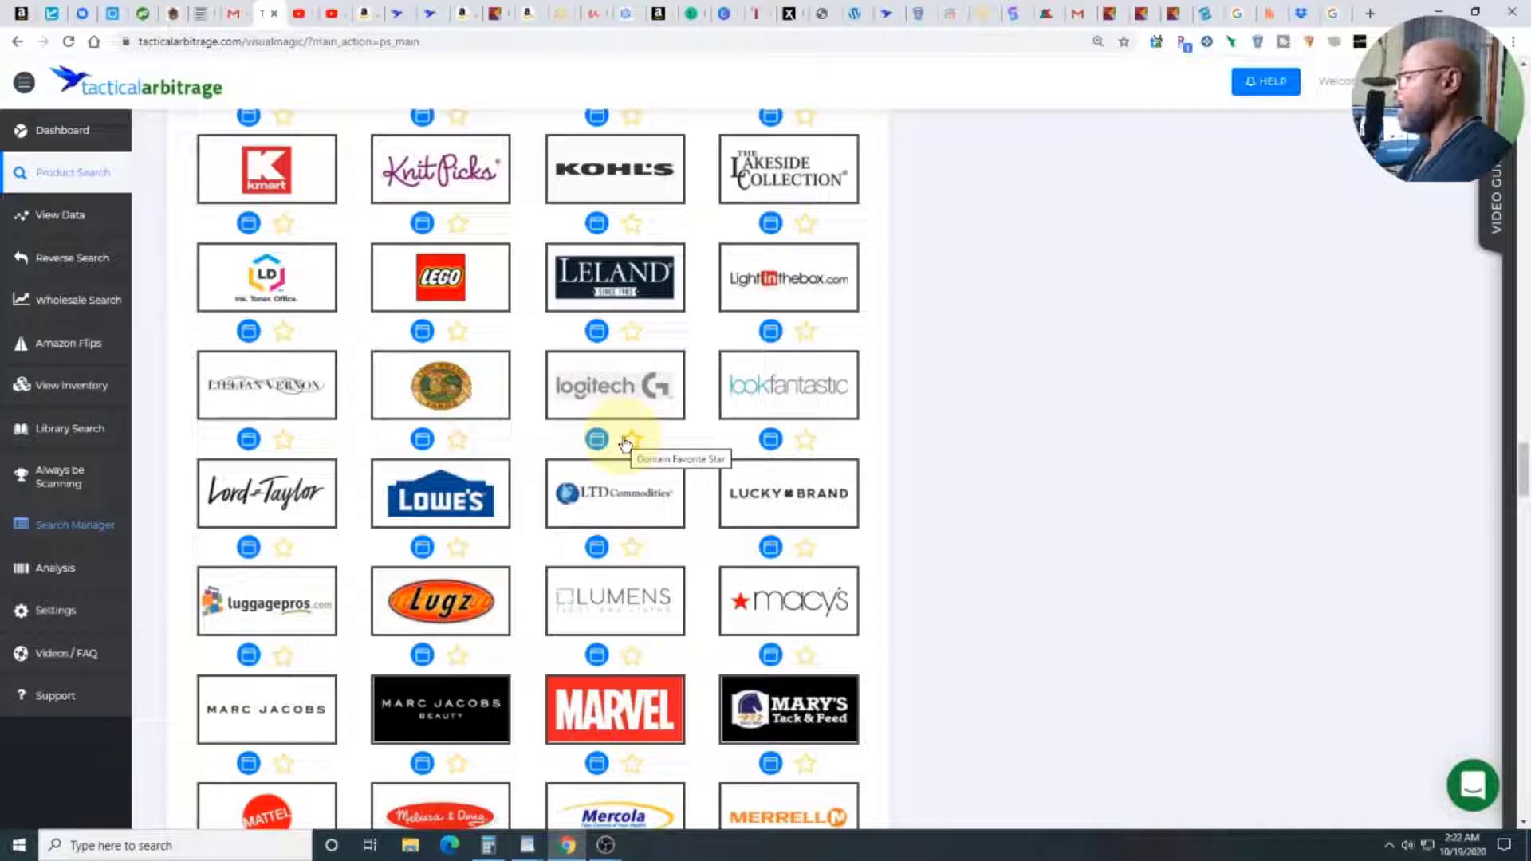
scroll(625, 443, up, 20)
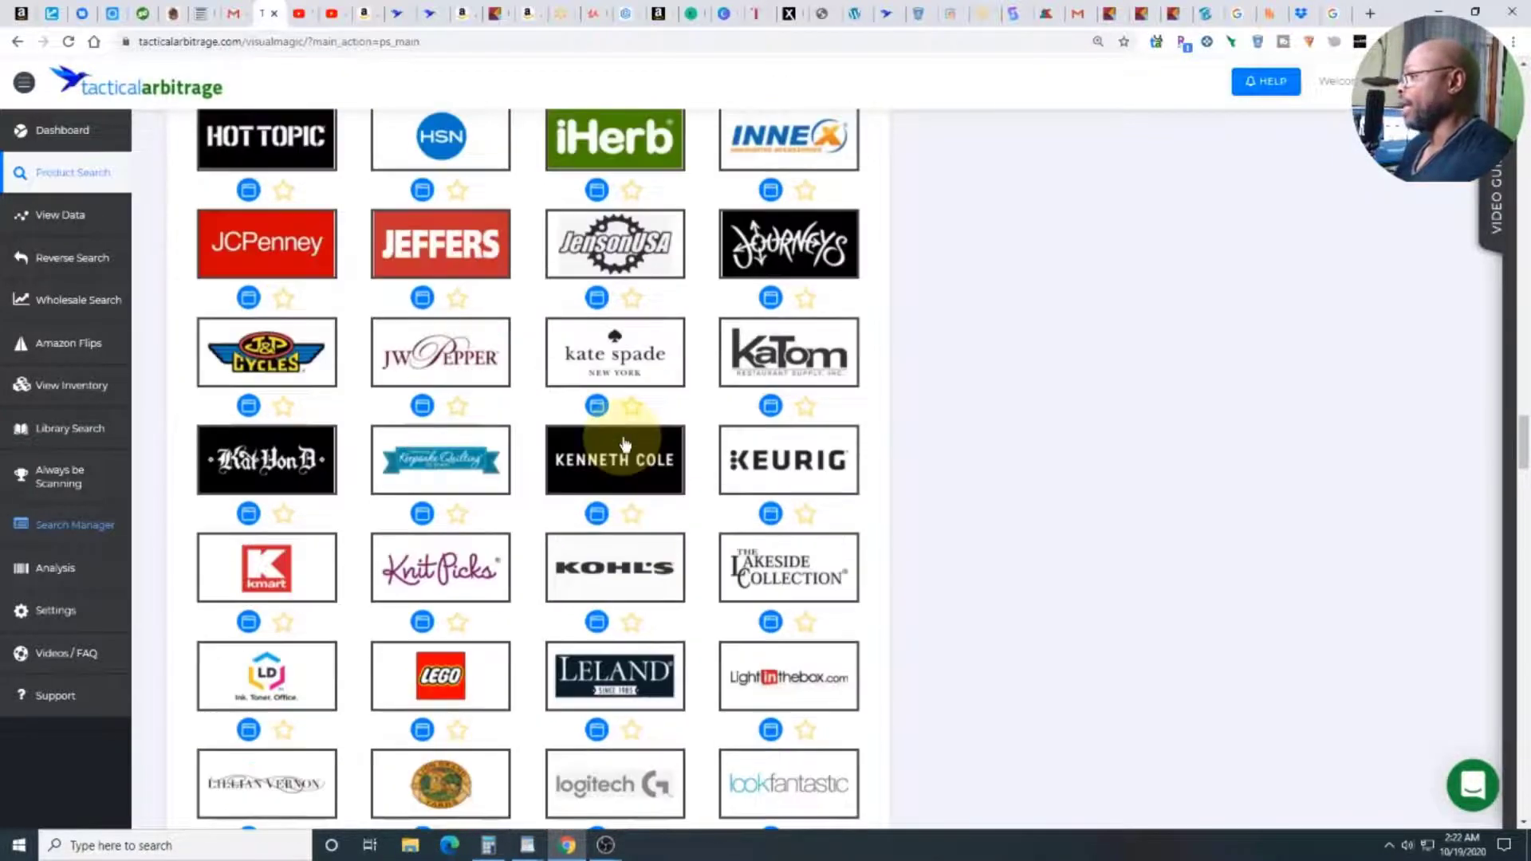
scroll(606, 441, up, 20)
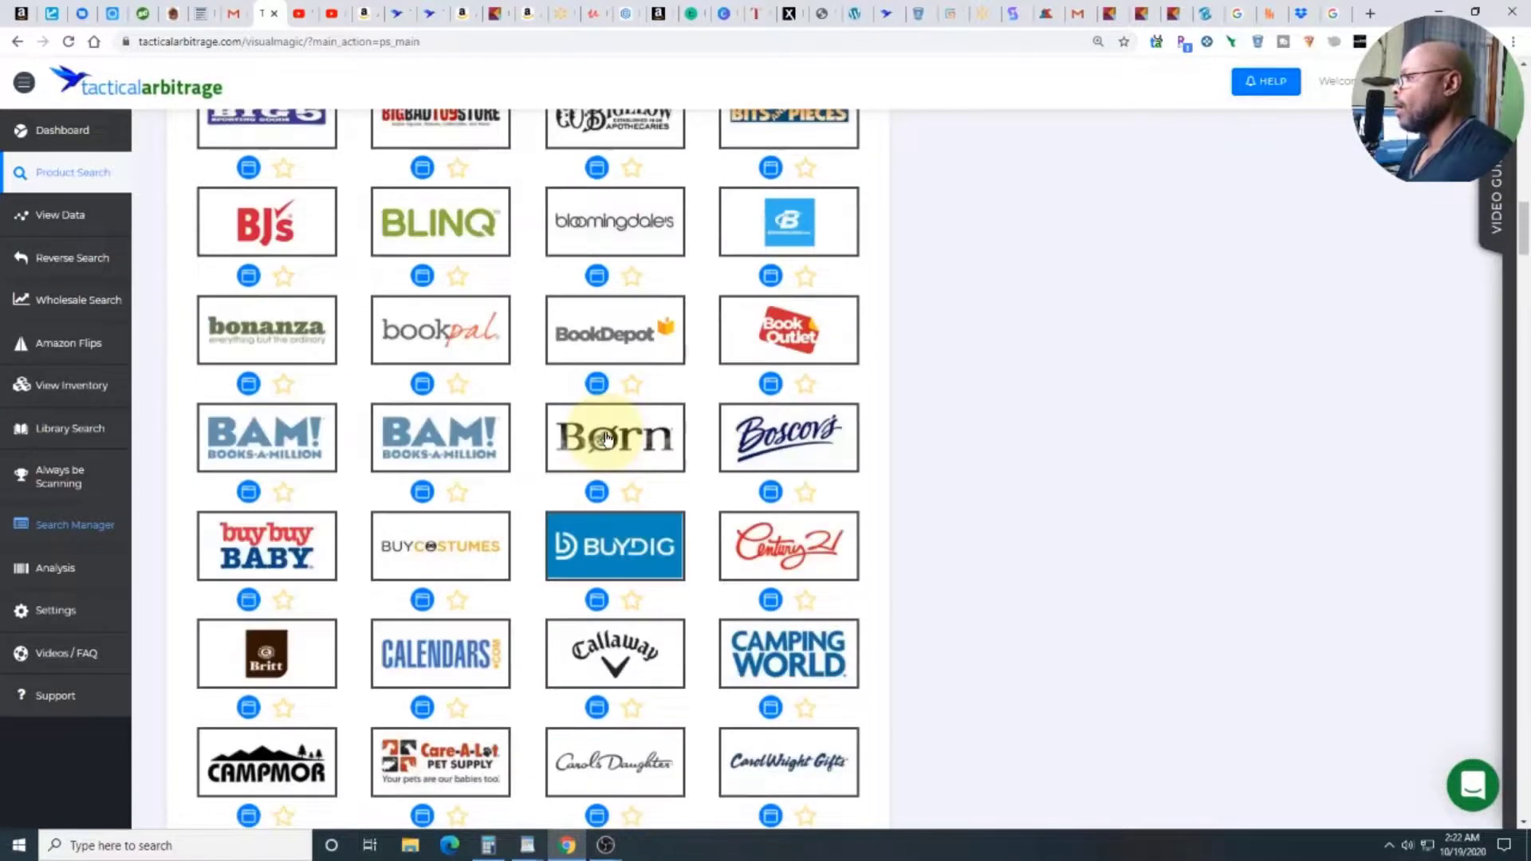
scroll(606, 439, up, 2)
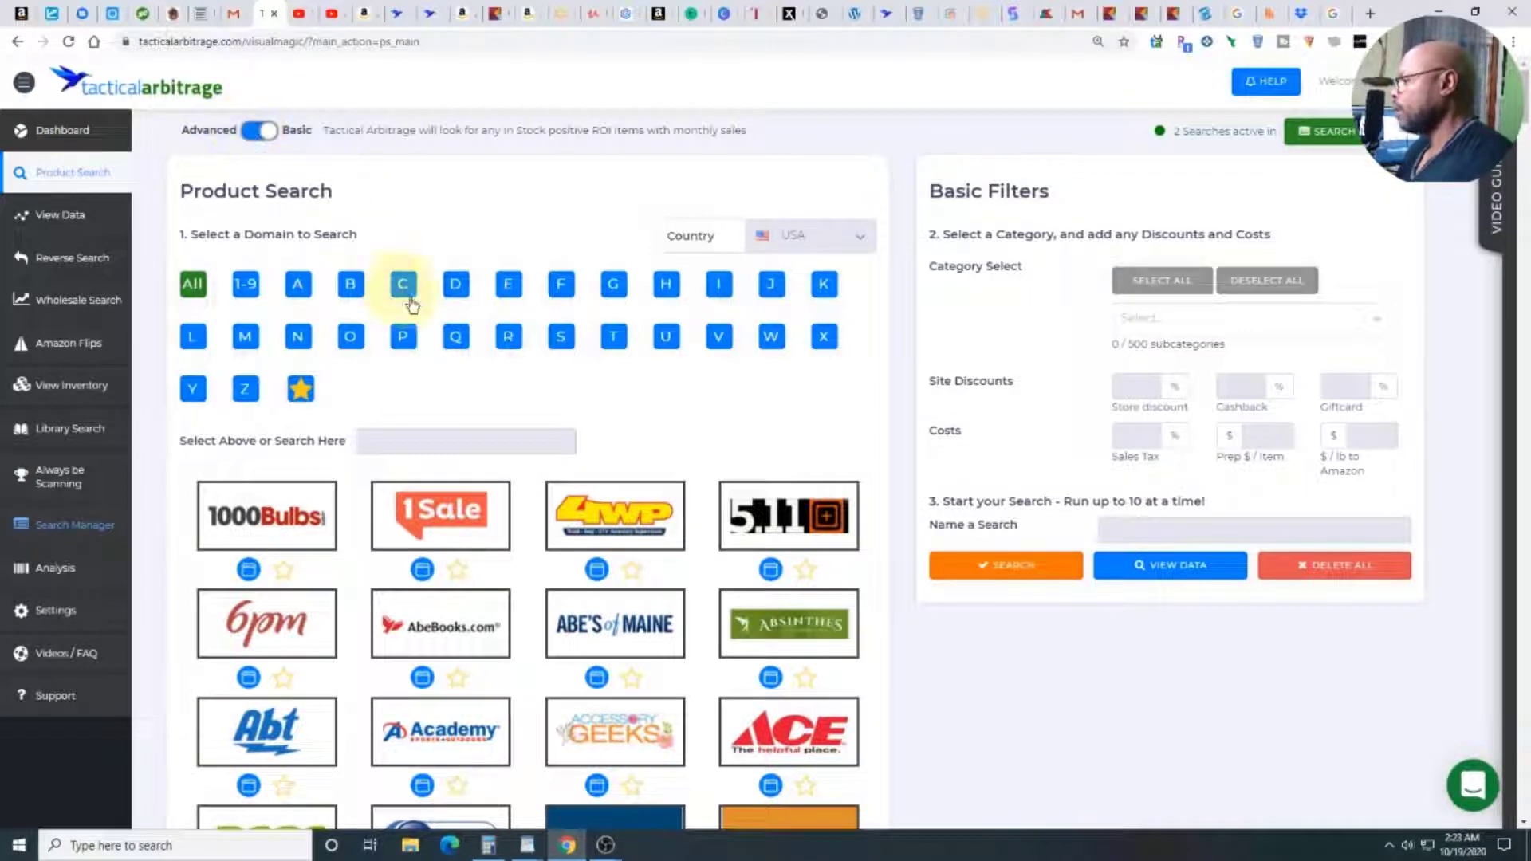
scroll(515, 429, down, 3)
scroll(518, 431, down, 2)
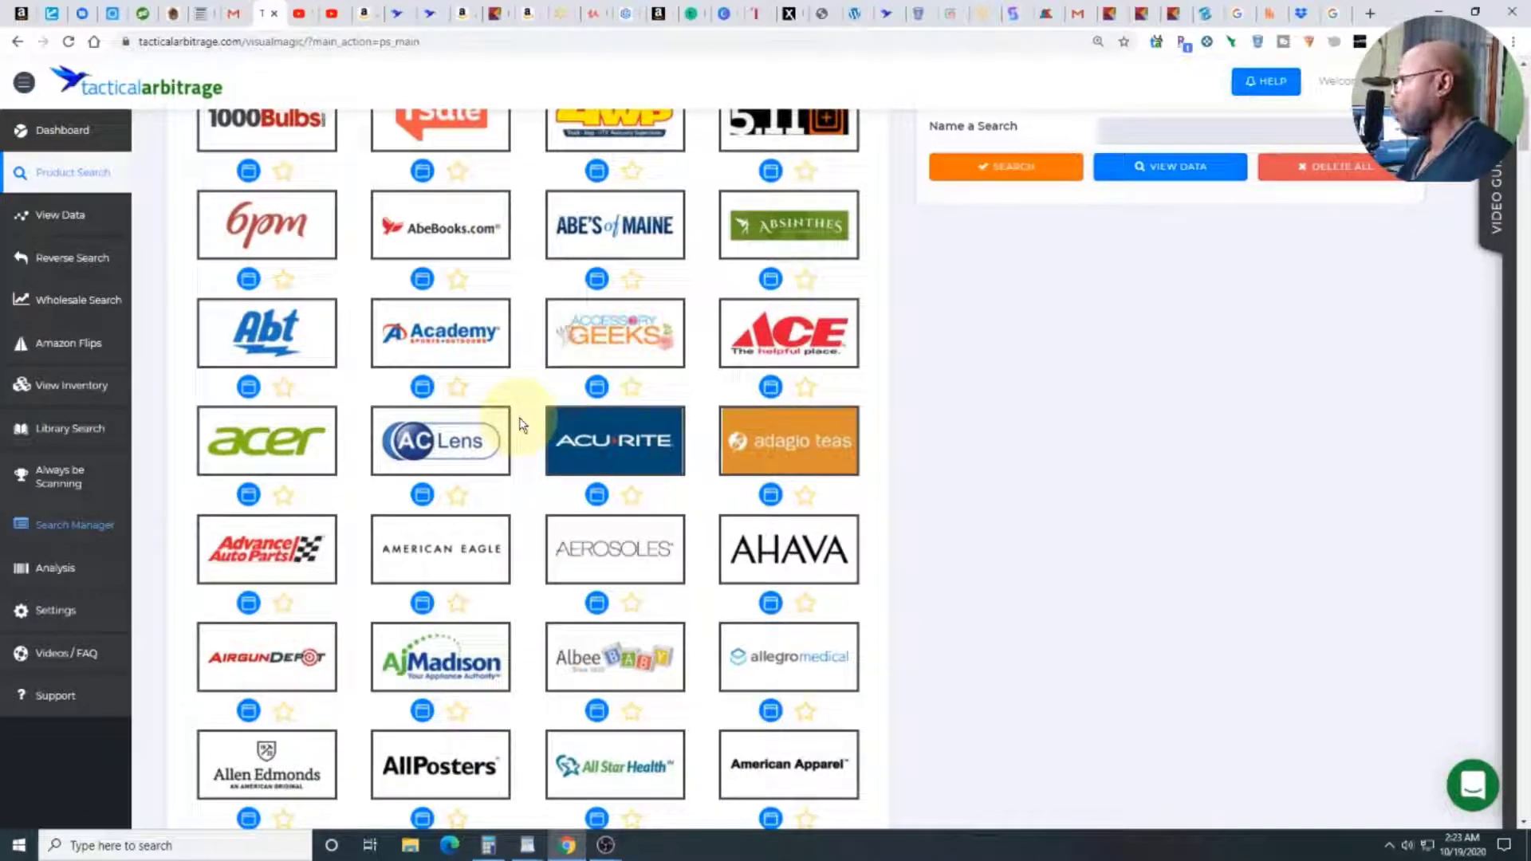
scroll(535, 420, down, 1)
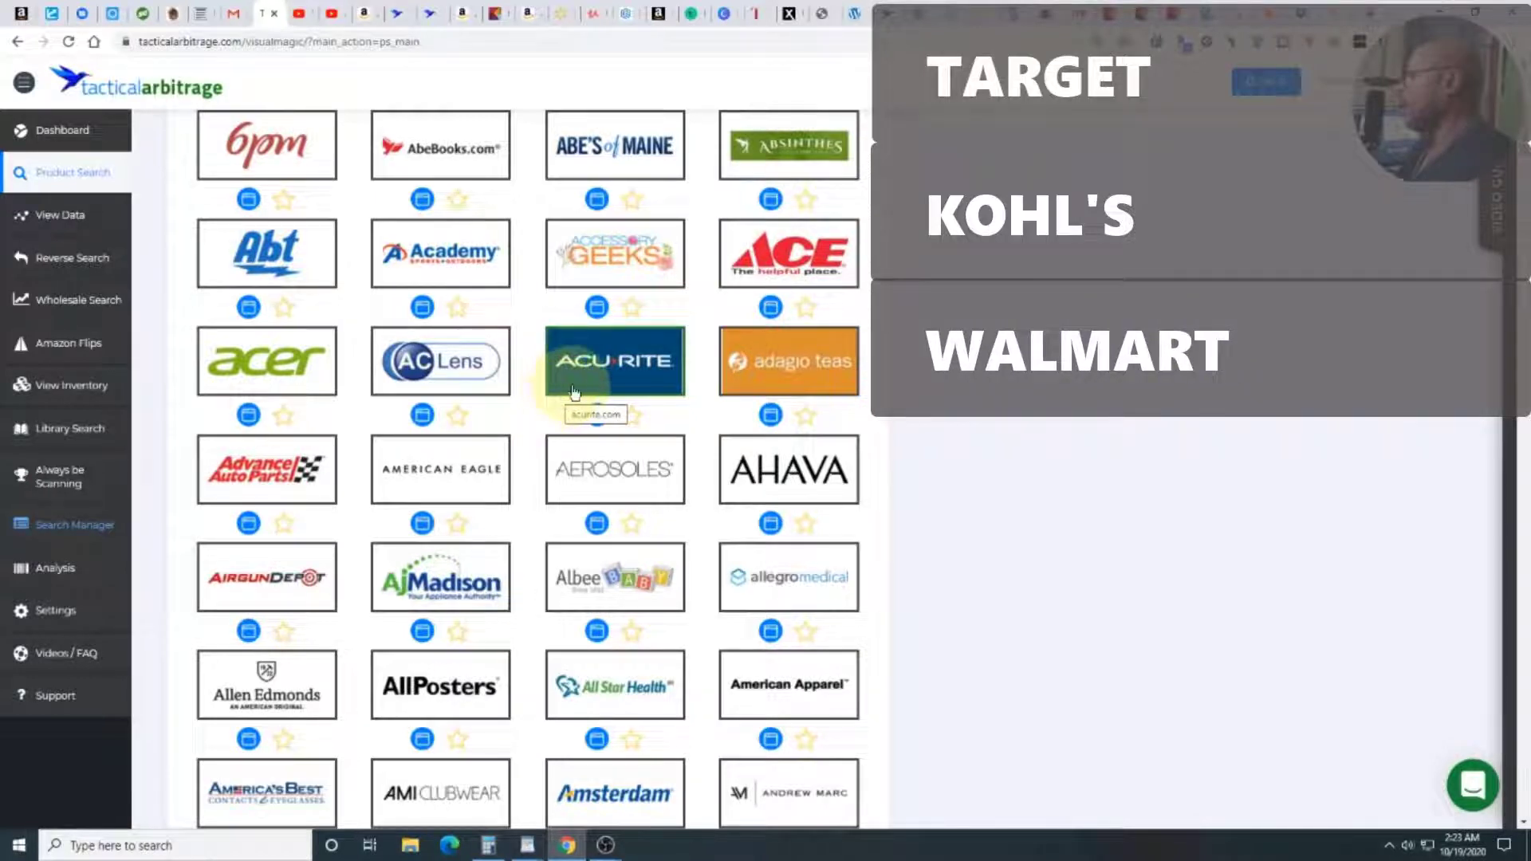
scroll(574, 391, up, 5)
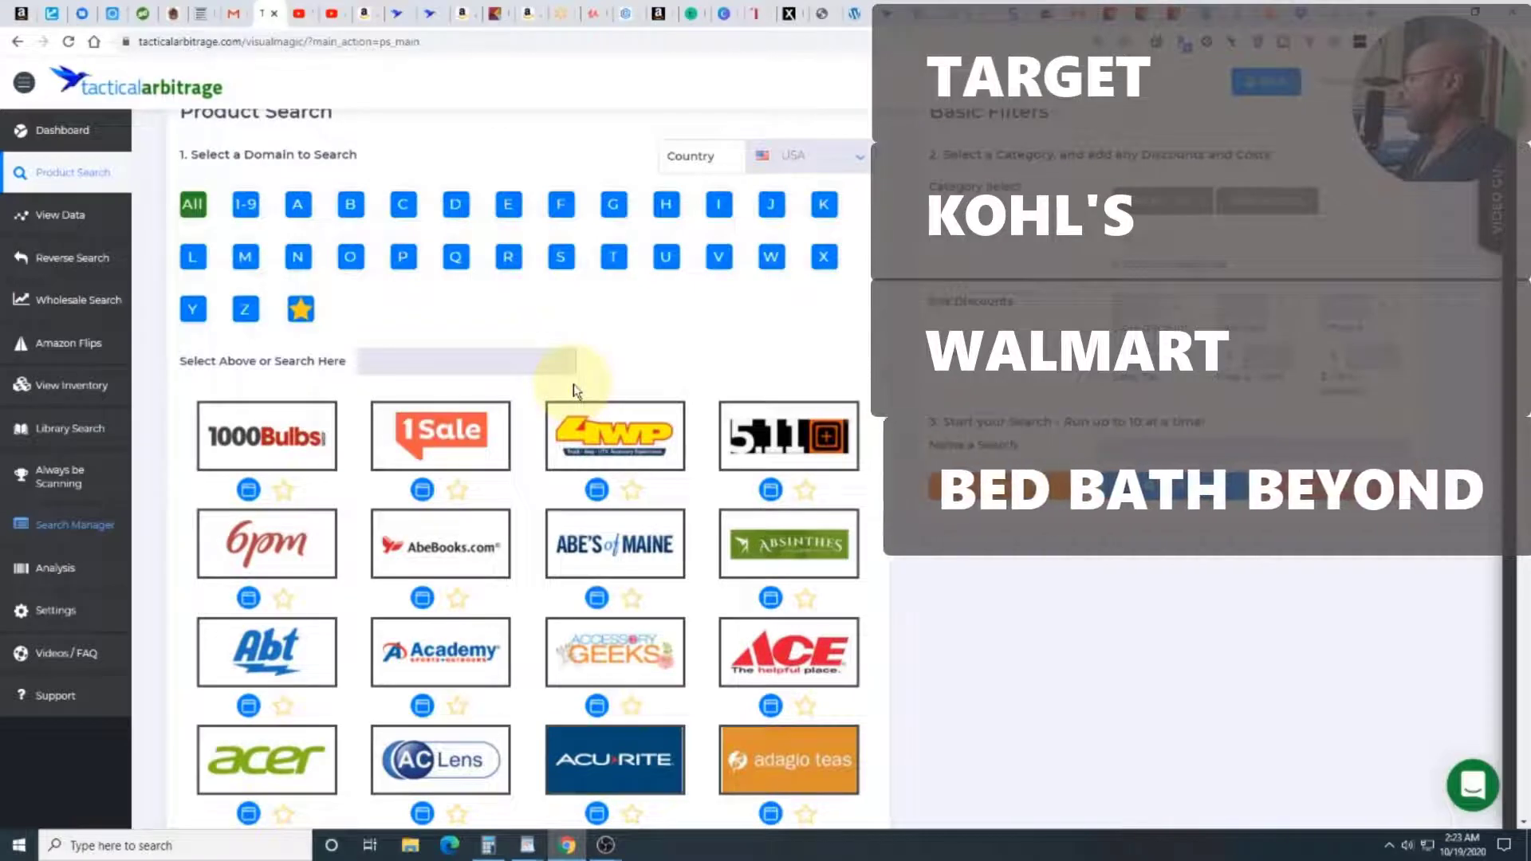
scroll(574, 391, down, 2)
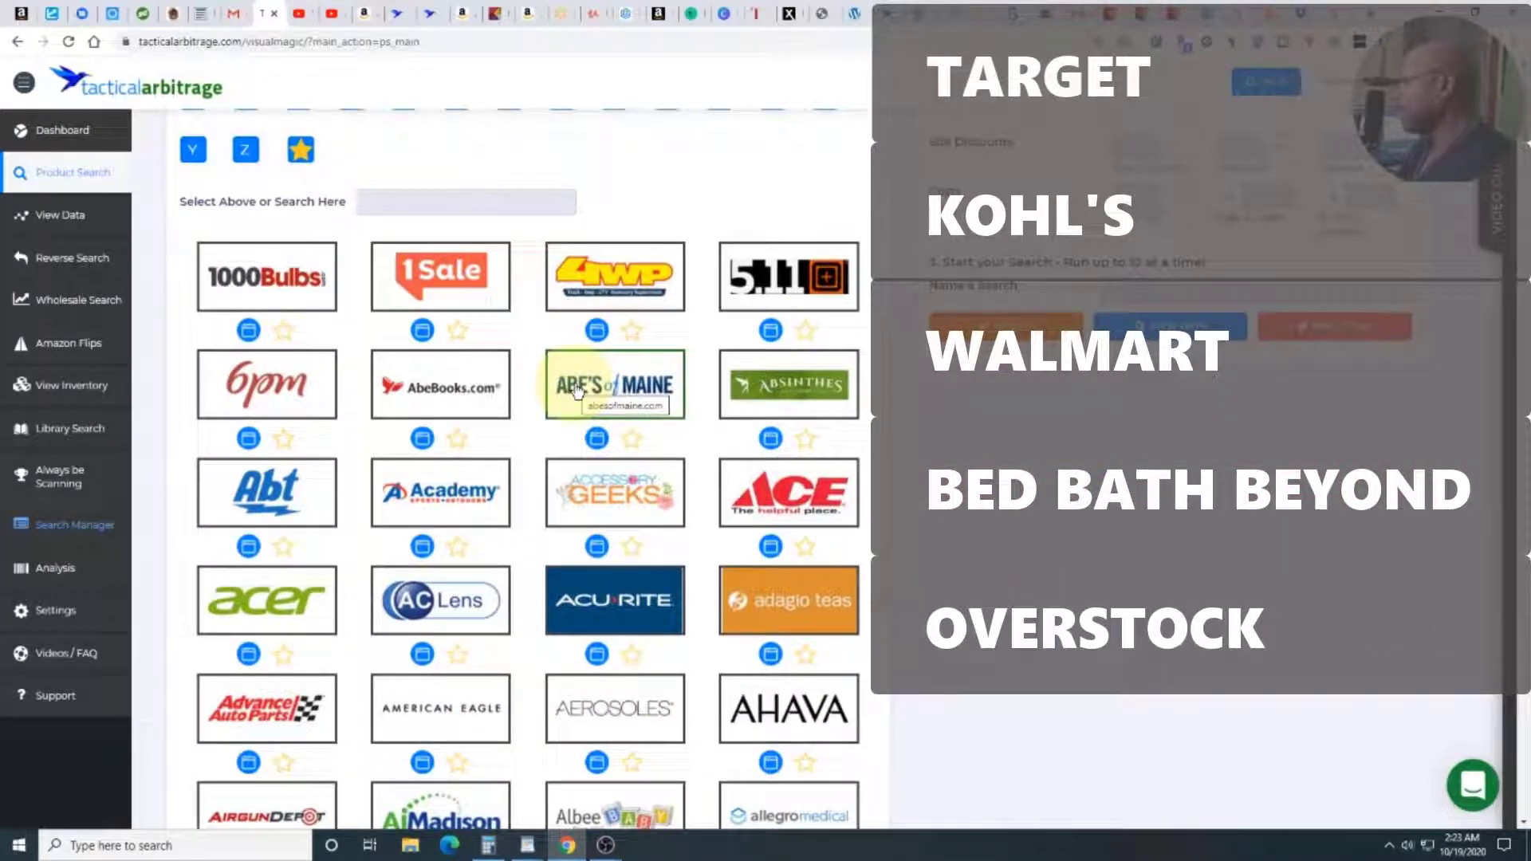
scroll(577, 390, down, 9)
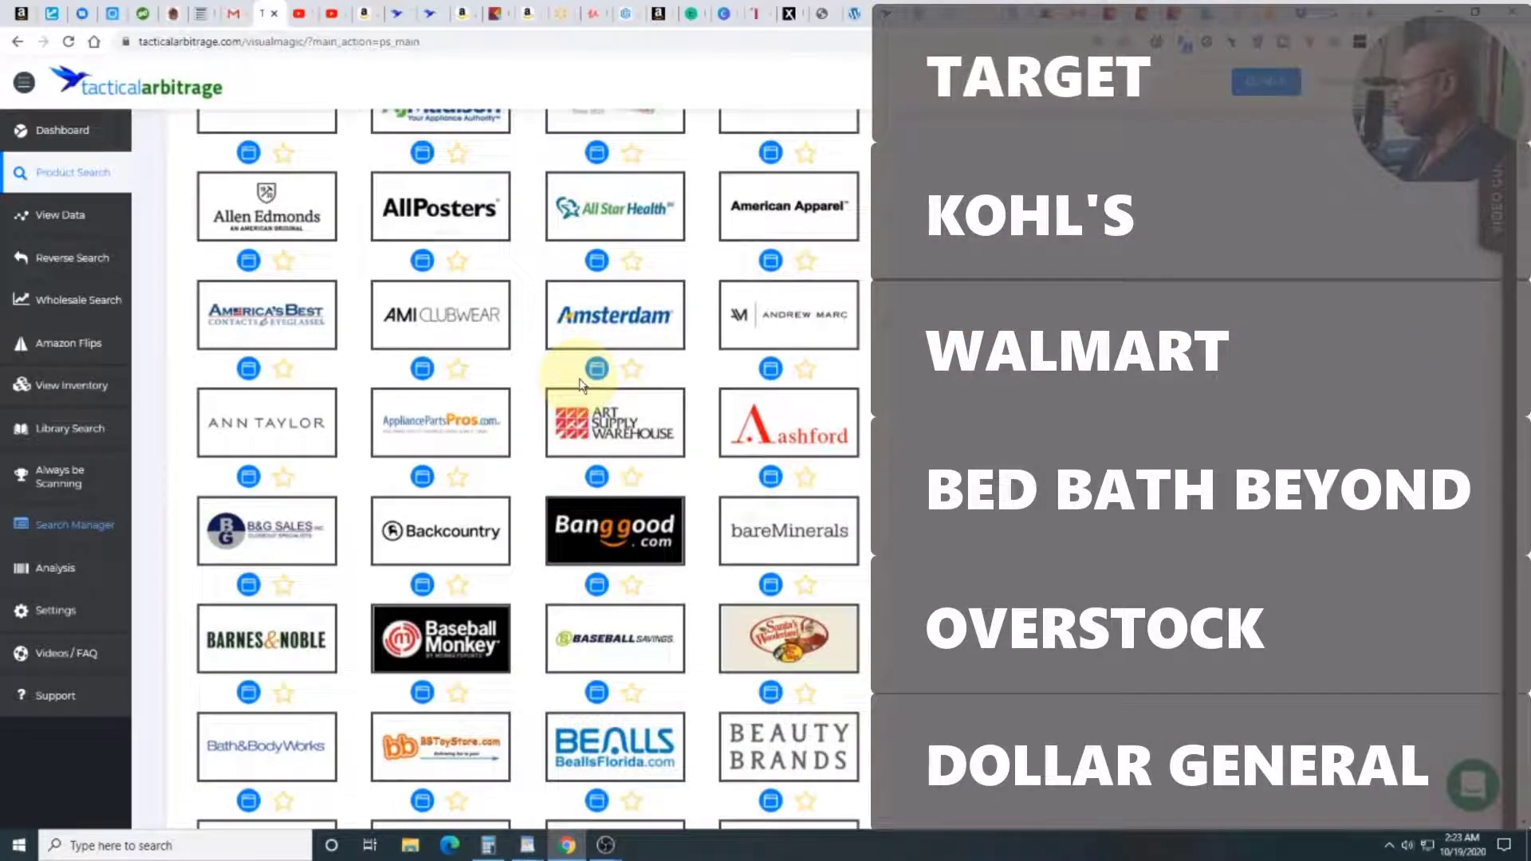
scroll(579, 385, down, 4)
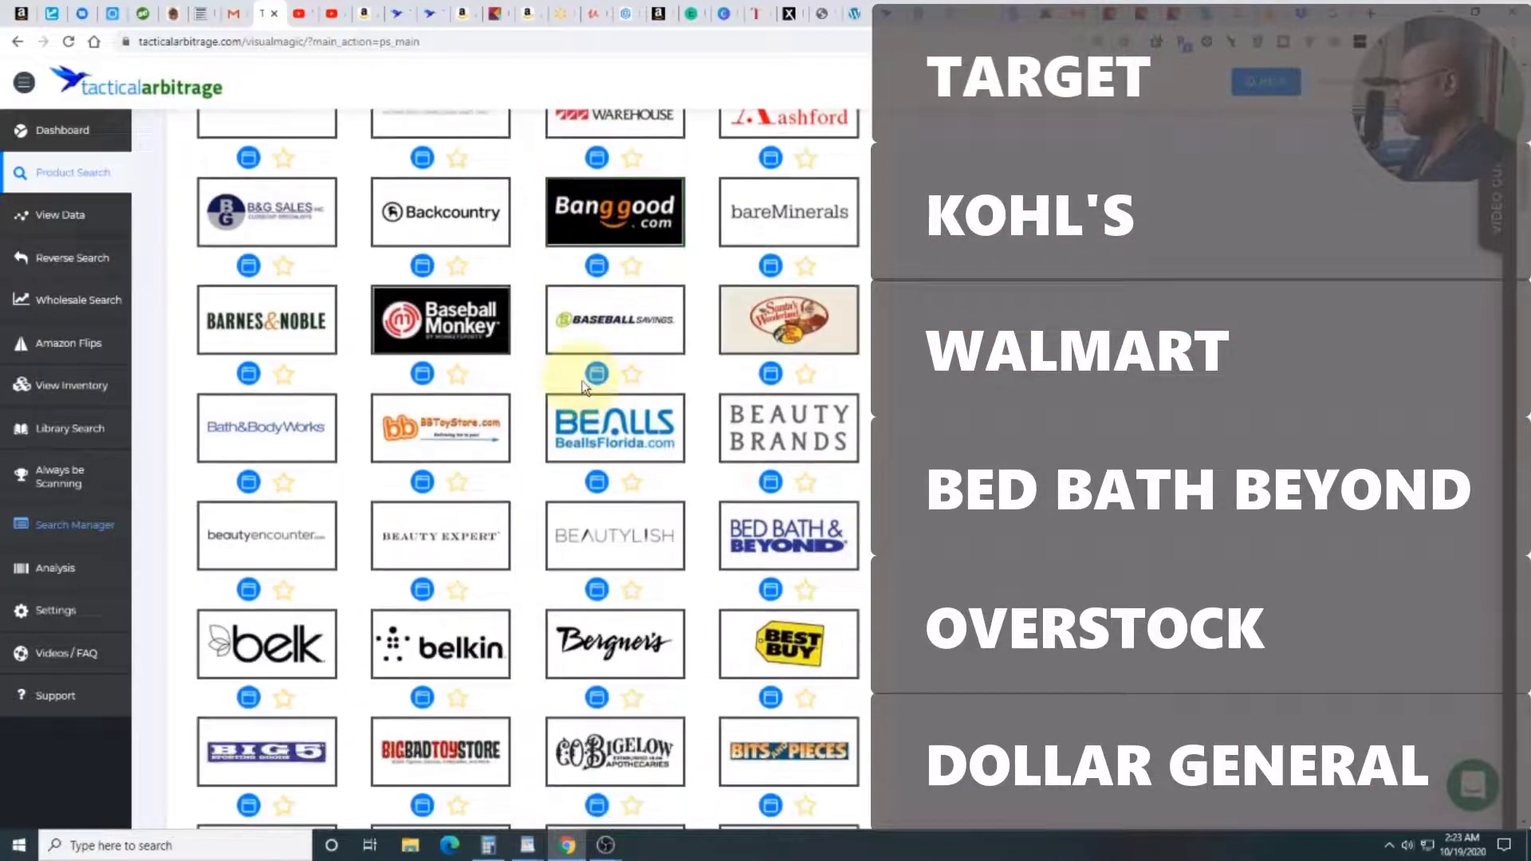
scroll(582, 389, down, 4)
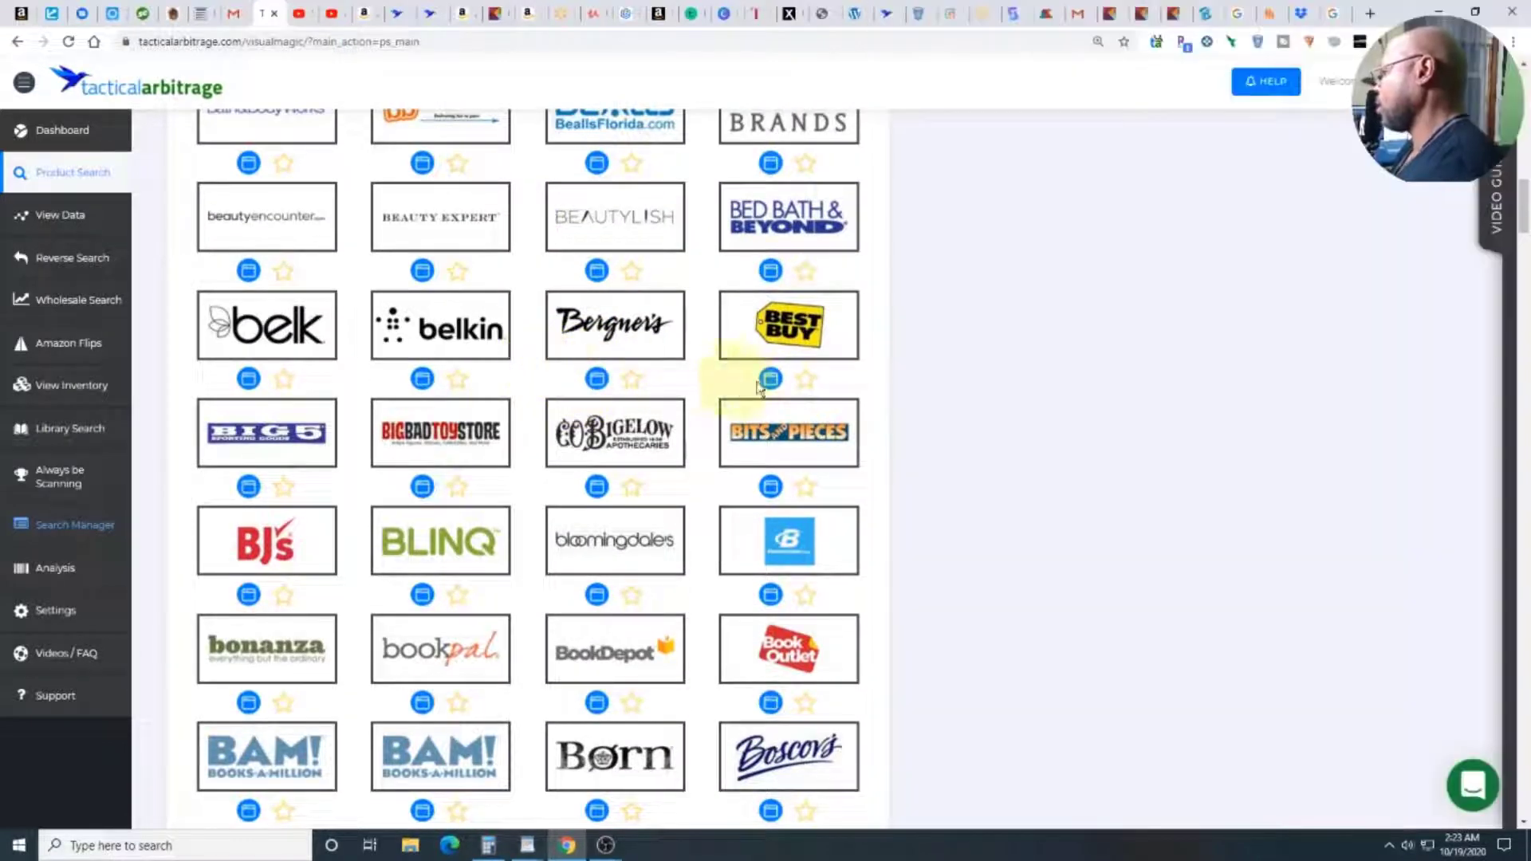
scroll(854, 407, up, 6)
scroll(855, 411, up, 15)
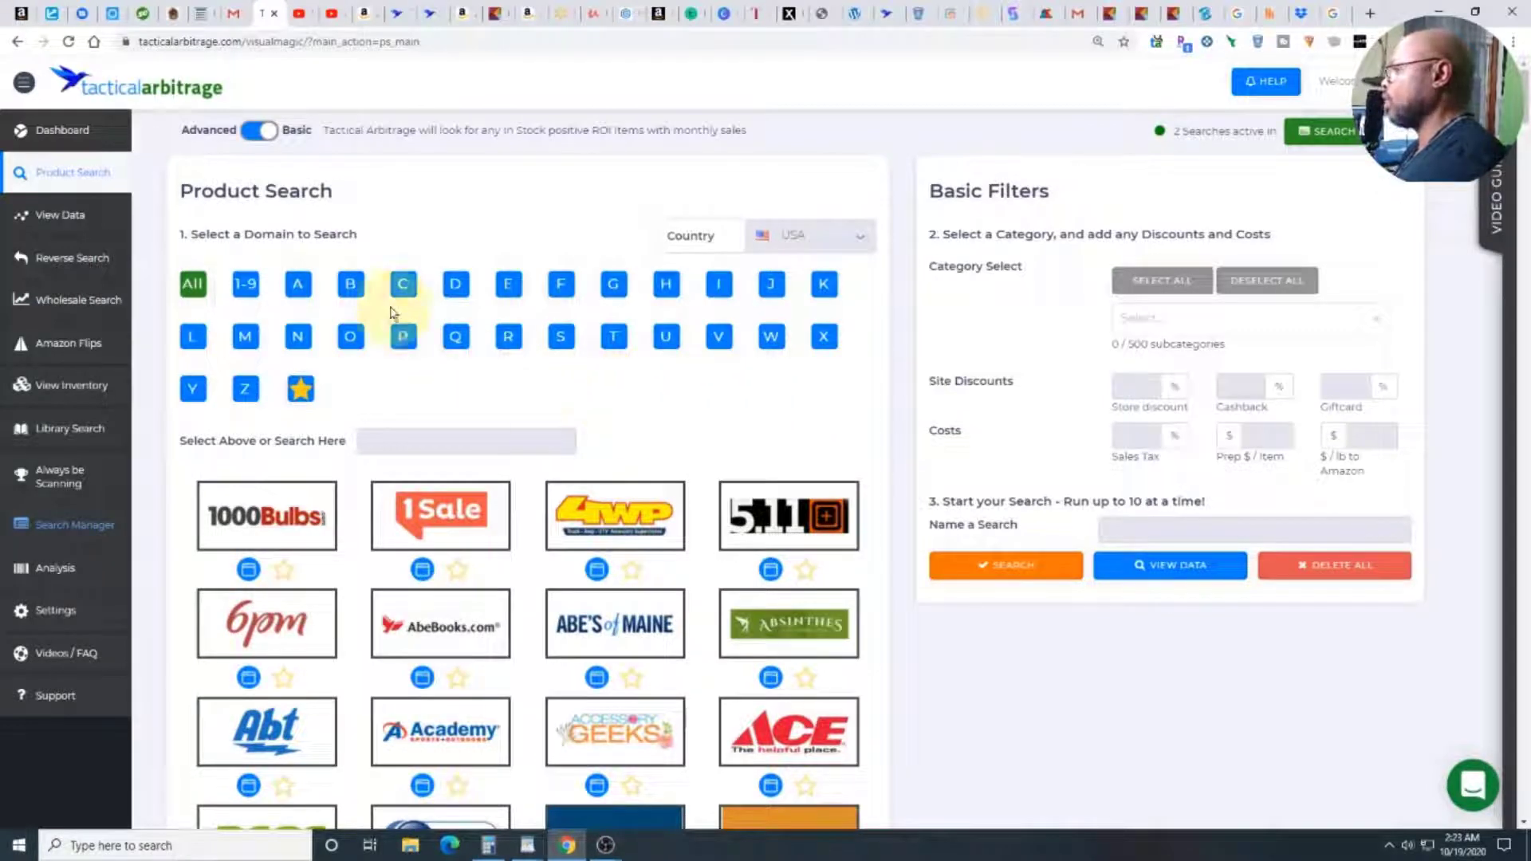
Switch Product Search to the advanced form.
click(257, 132)
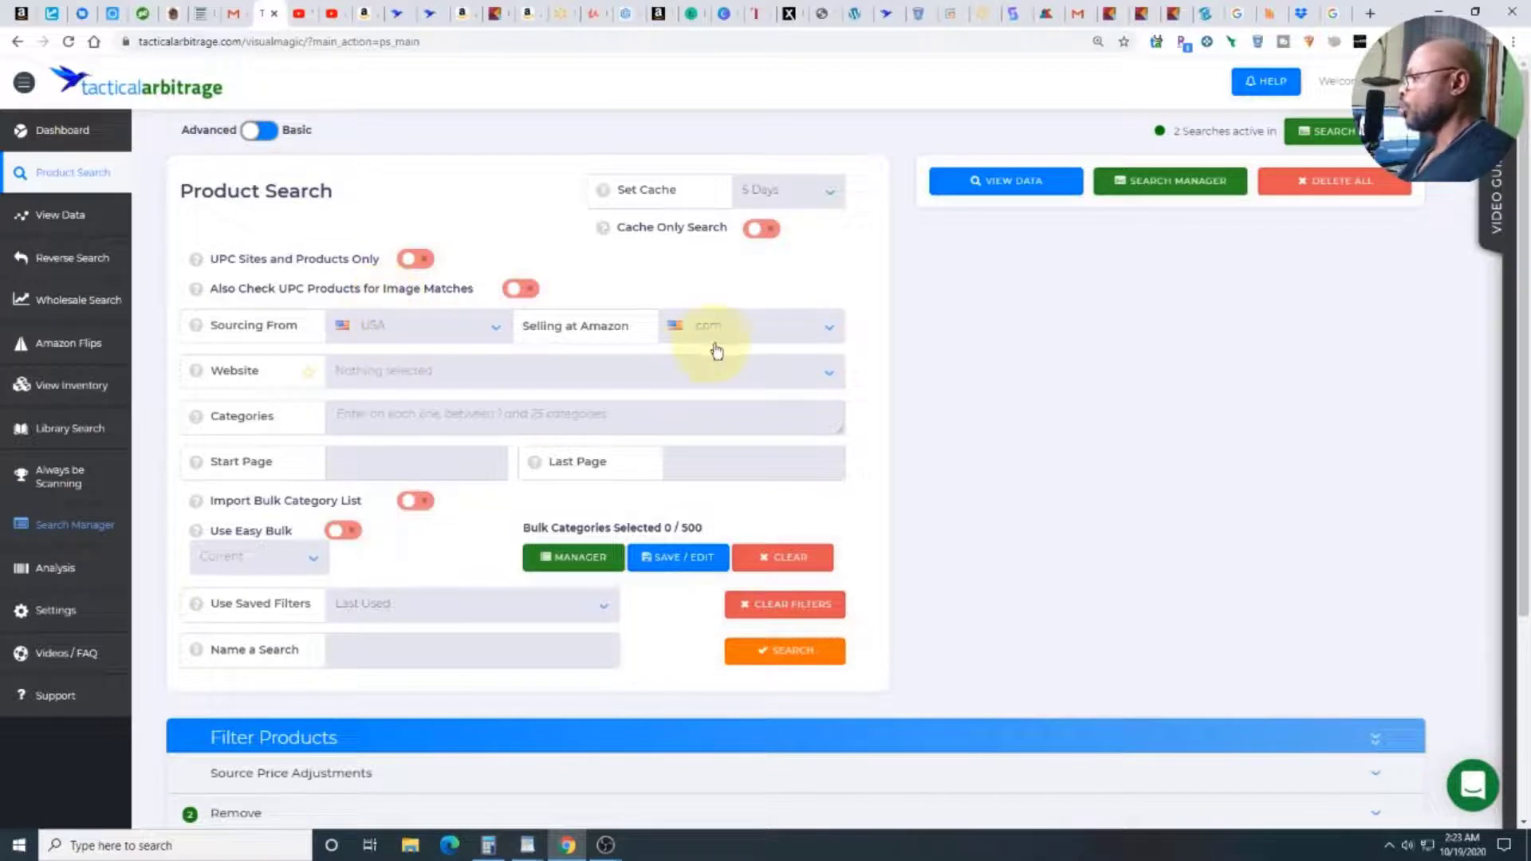
scroll(718, 349, down, 1)
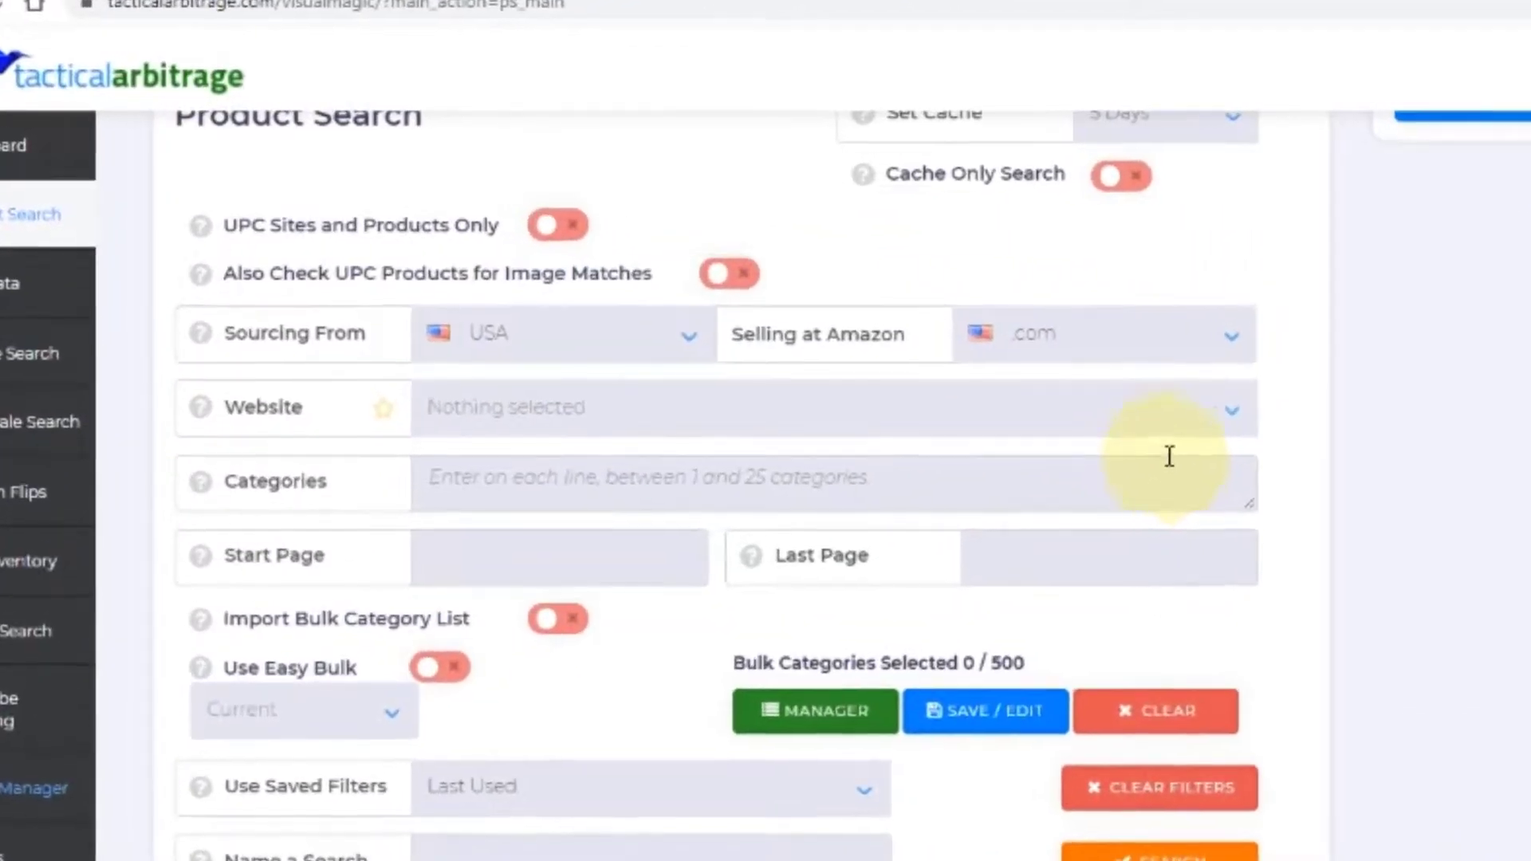
click(914, 343)
scroll(1007, 611, down, 5)
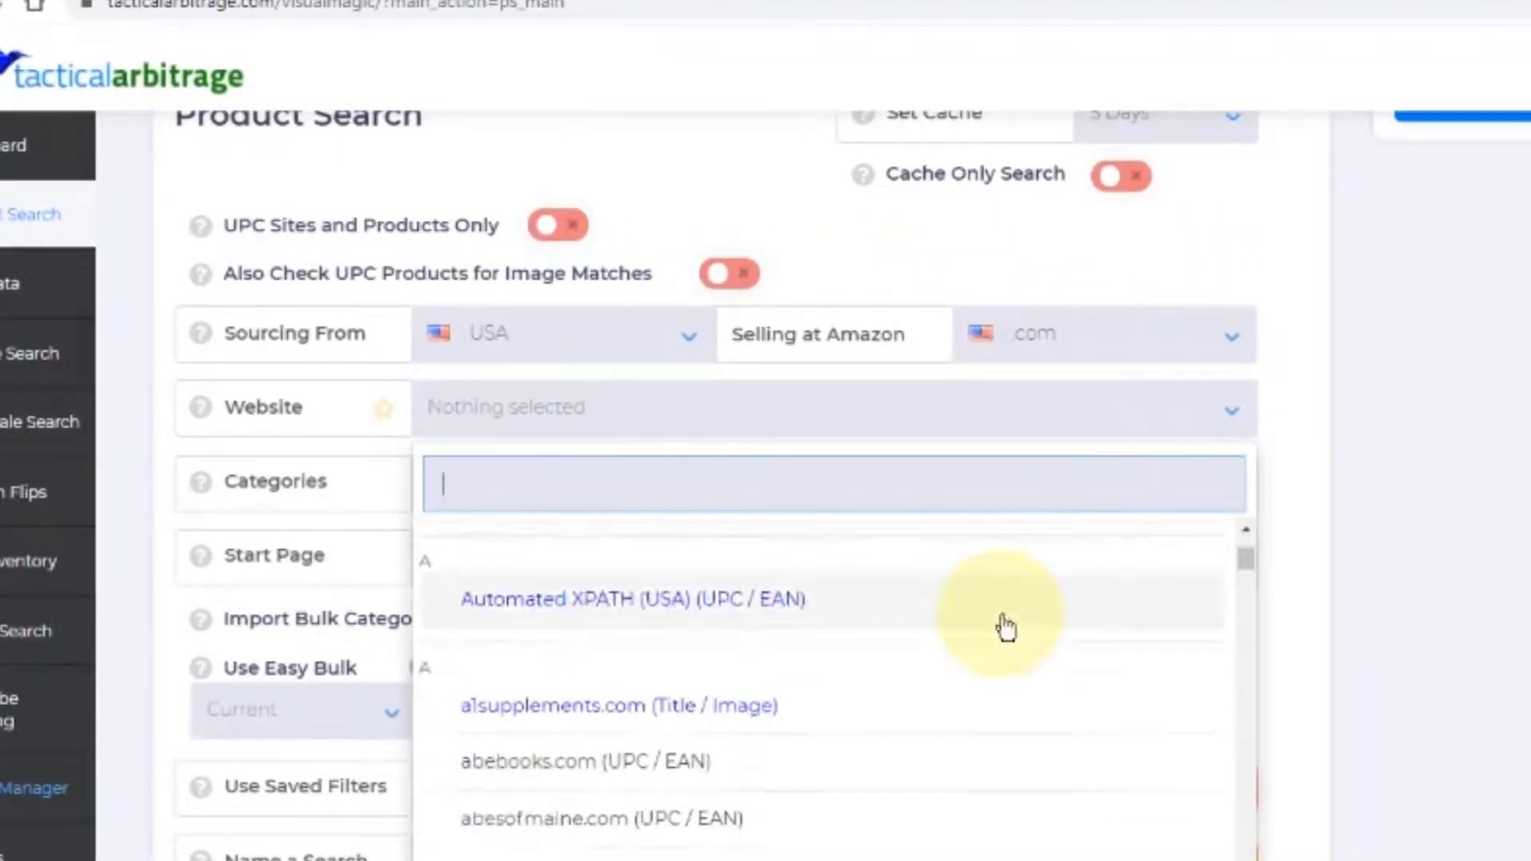
click(1418, 545)
scroll(1400, 537, down, 4)
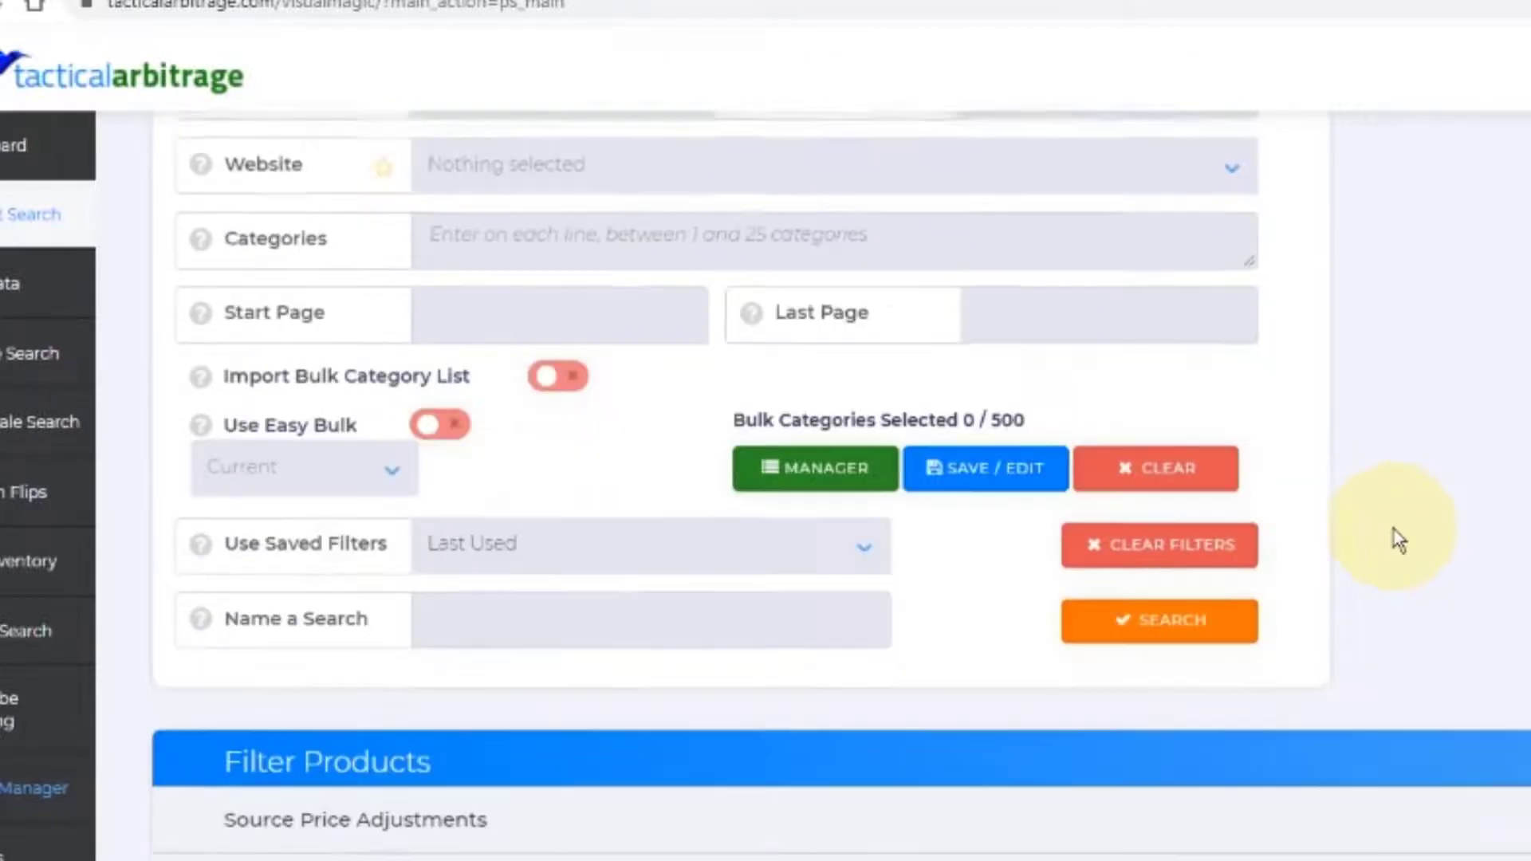
scroll(1157, 495, up, 3)
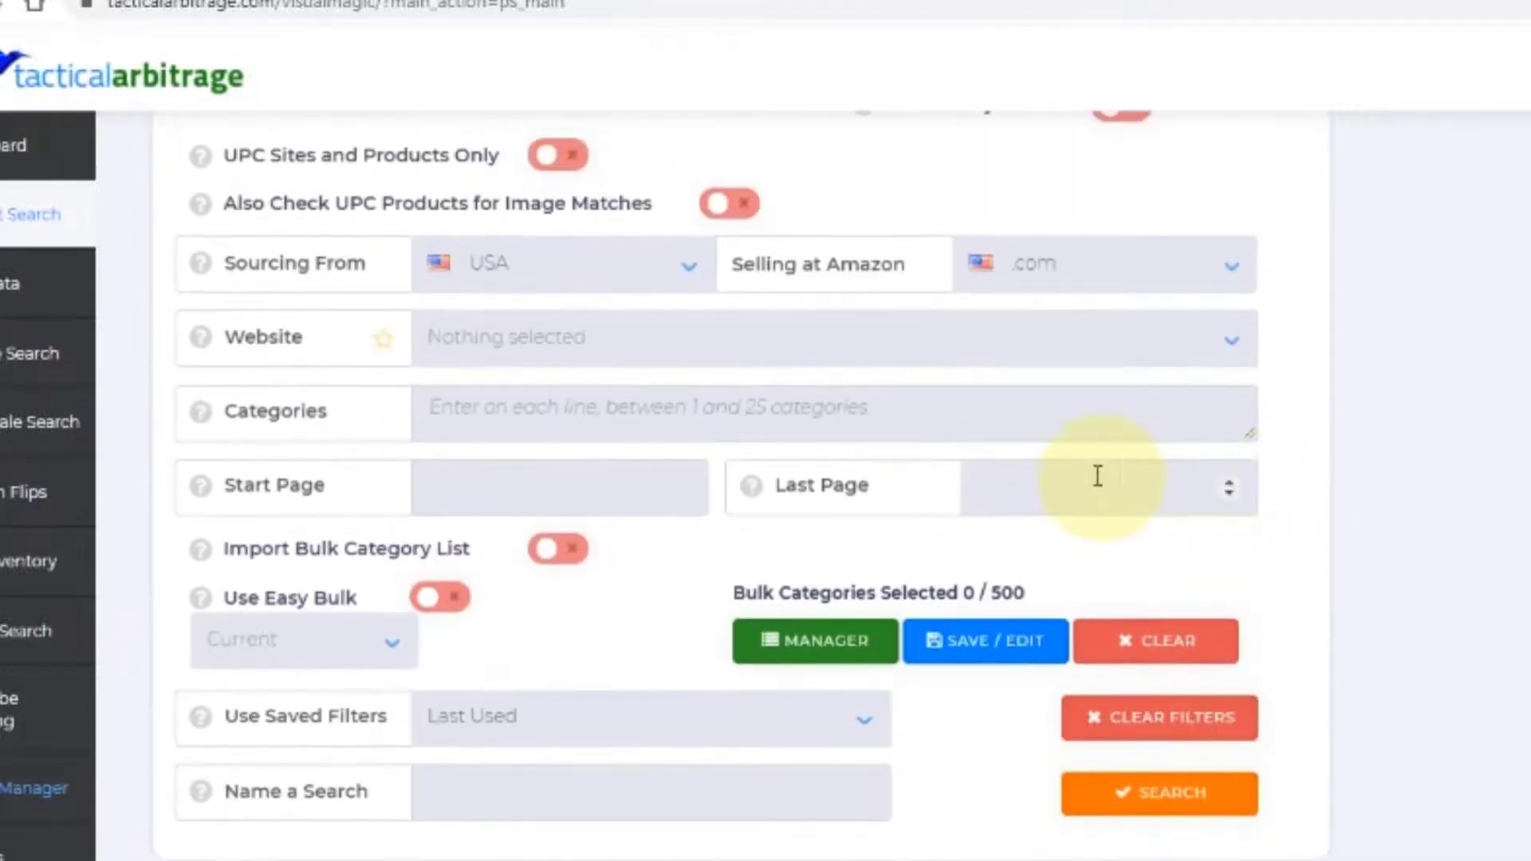
Search 'best' in the Website list and choose bestbuy.com (UPC / EAN).
click(875, 352)
scroll(849, 826, down, 10)
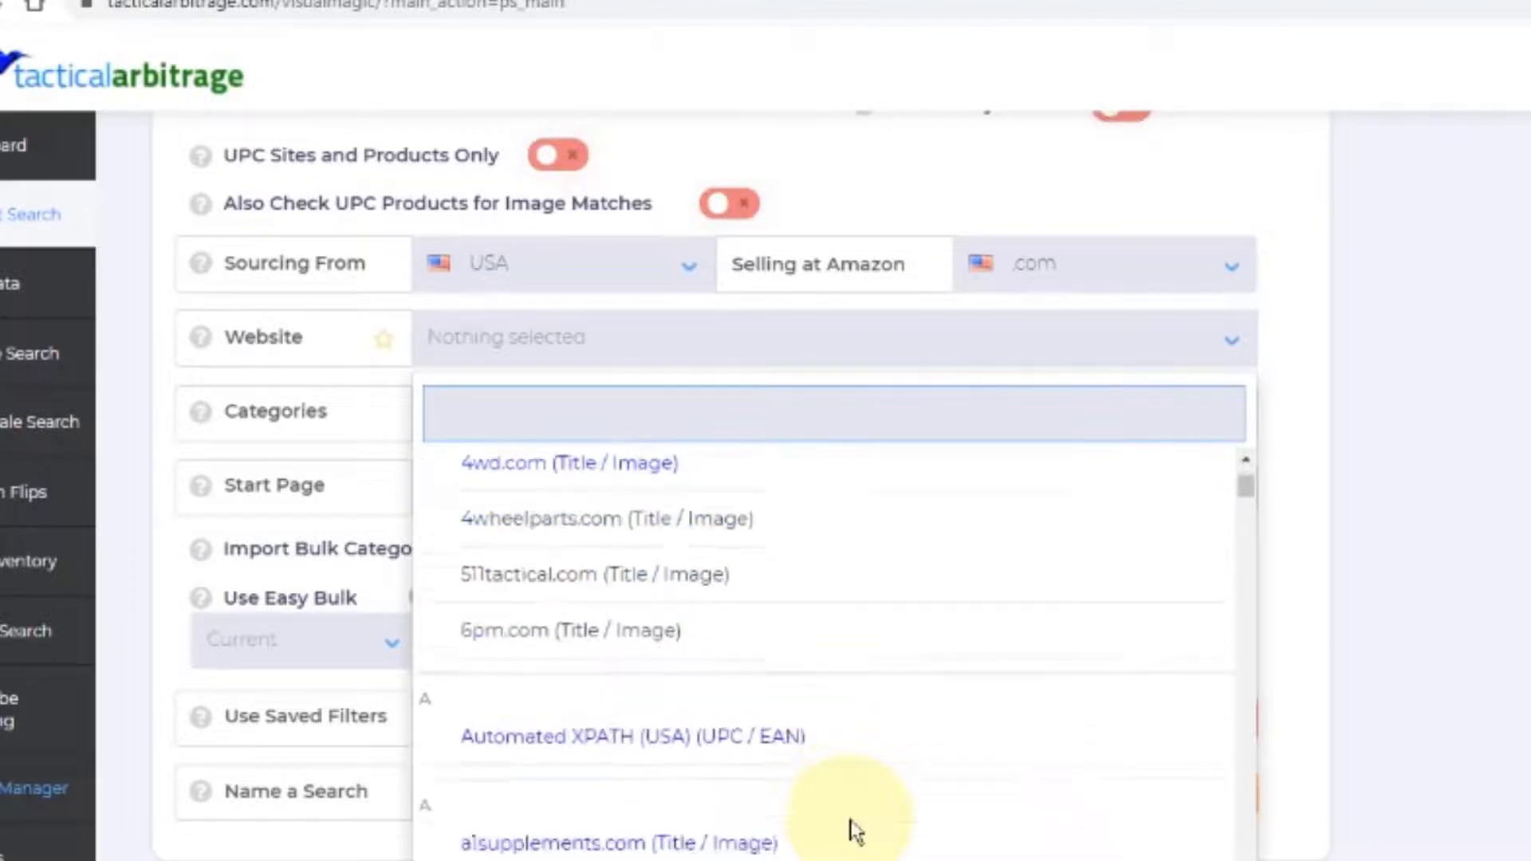
scroll(853, 825, down, 3)
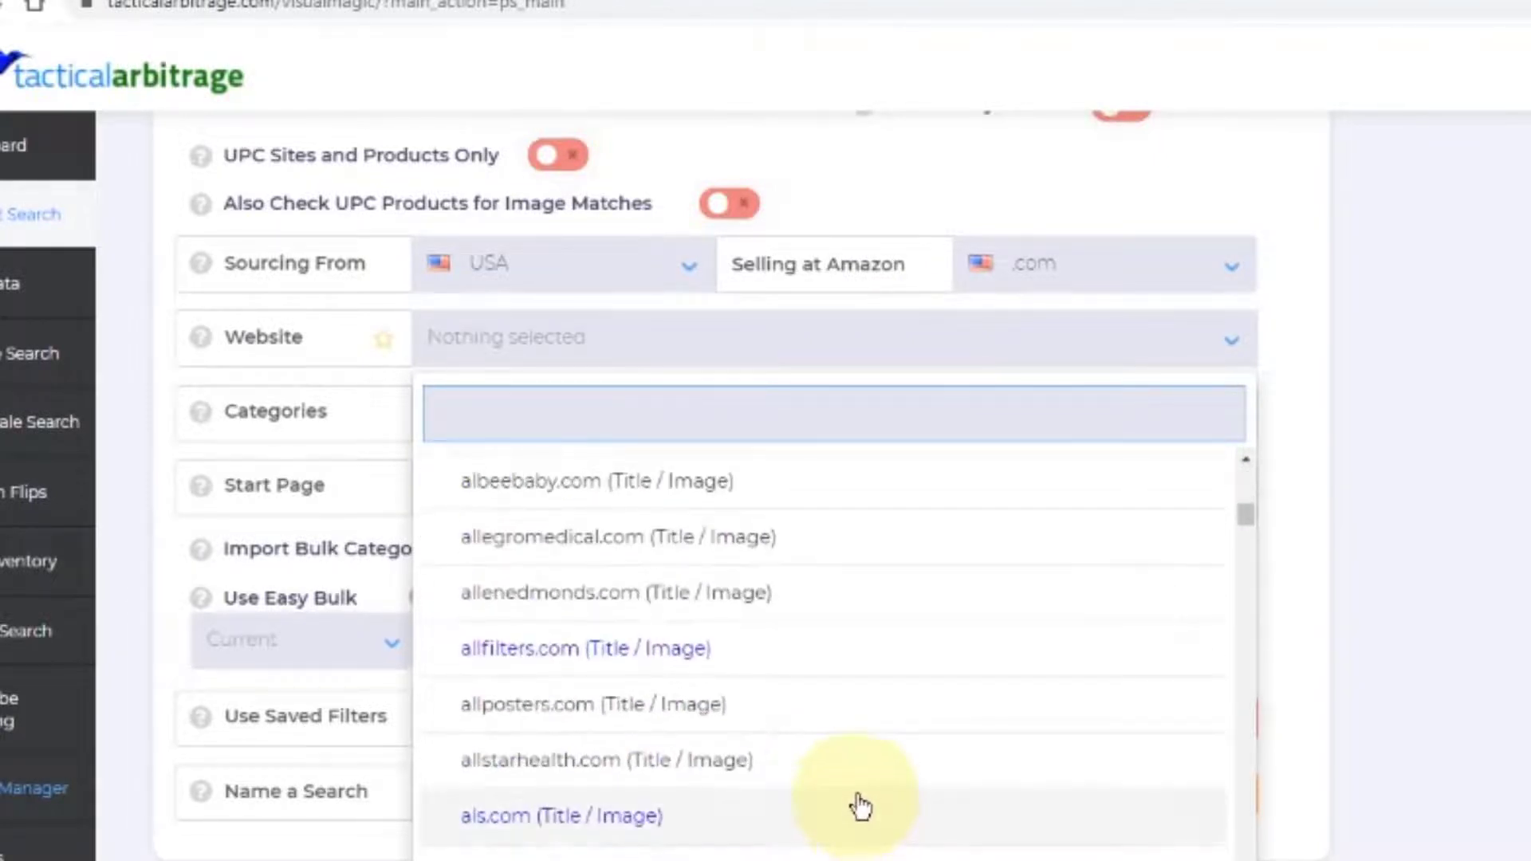
text(best)
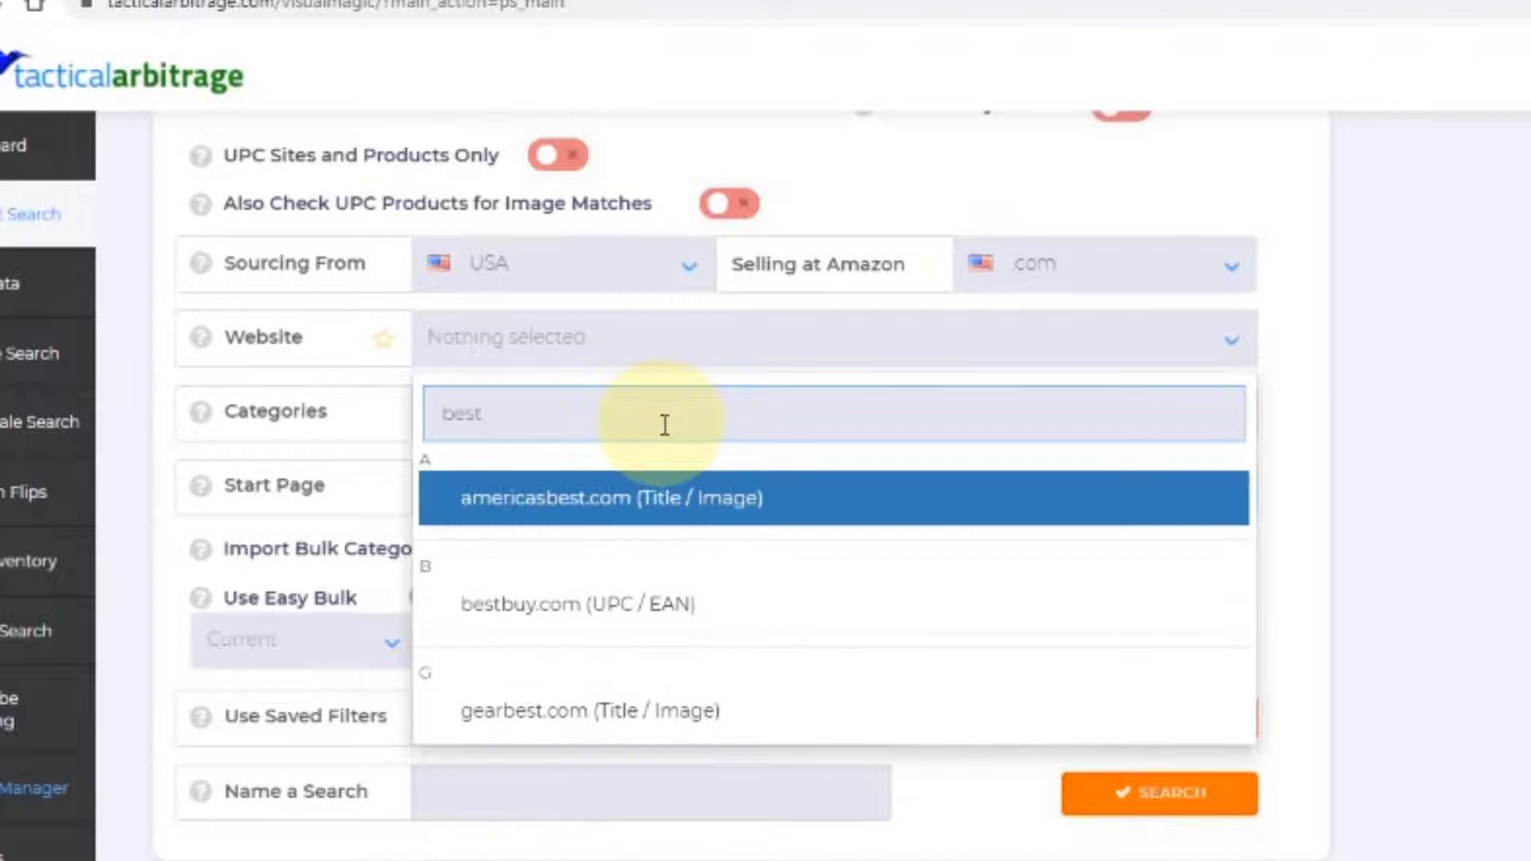
click(581, 605)
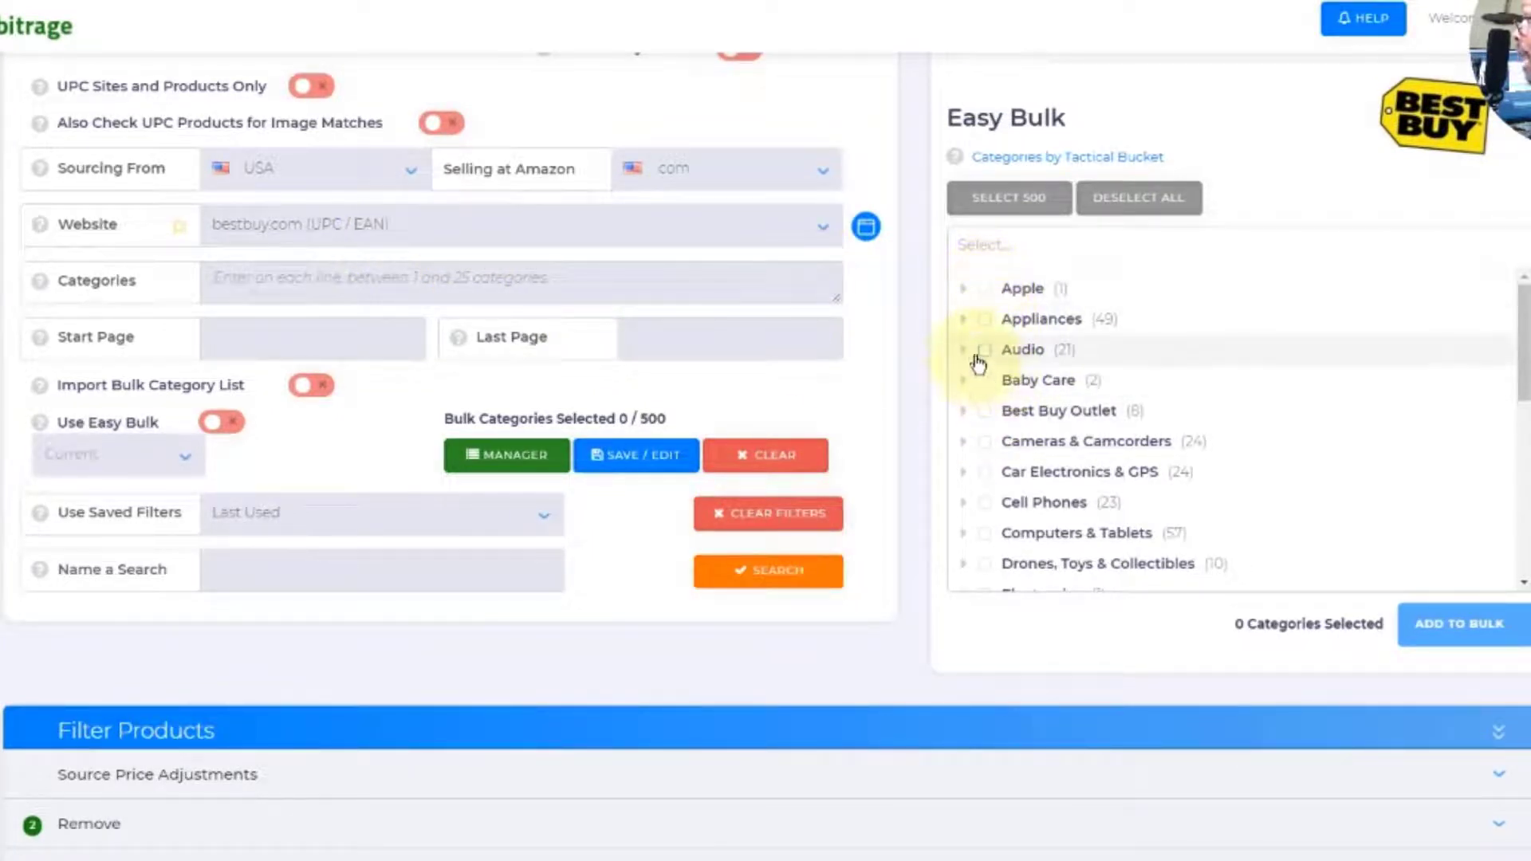
Under Appliances in the Best Buy category tree, tick only Small Kitchen Appliances (23 categories).
click(963, 320)
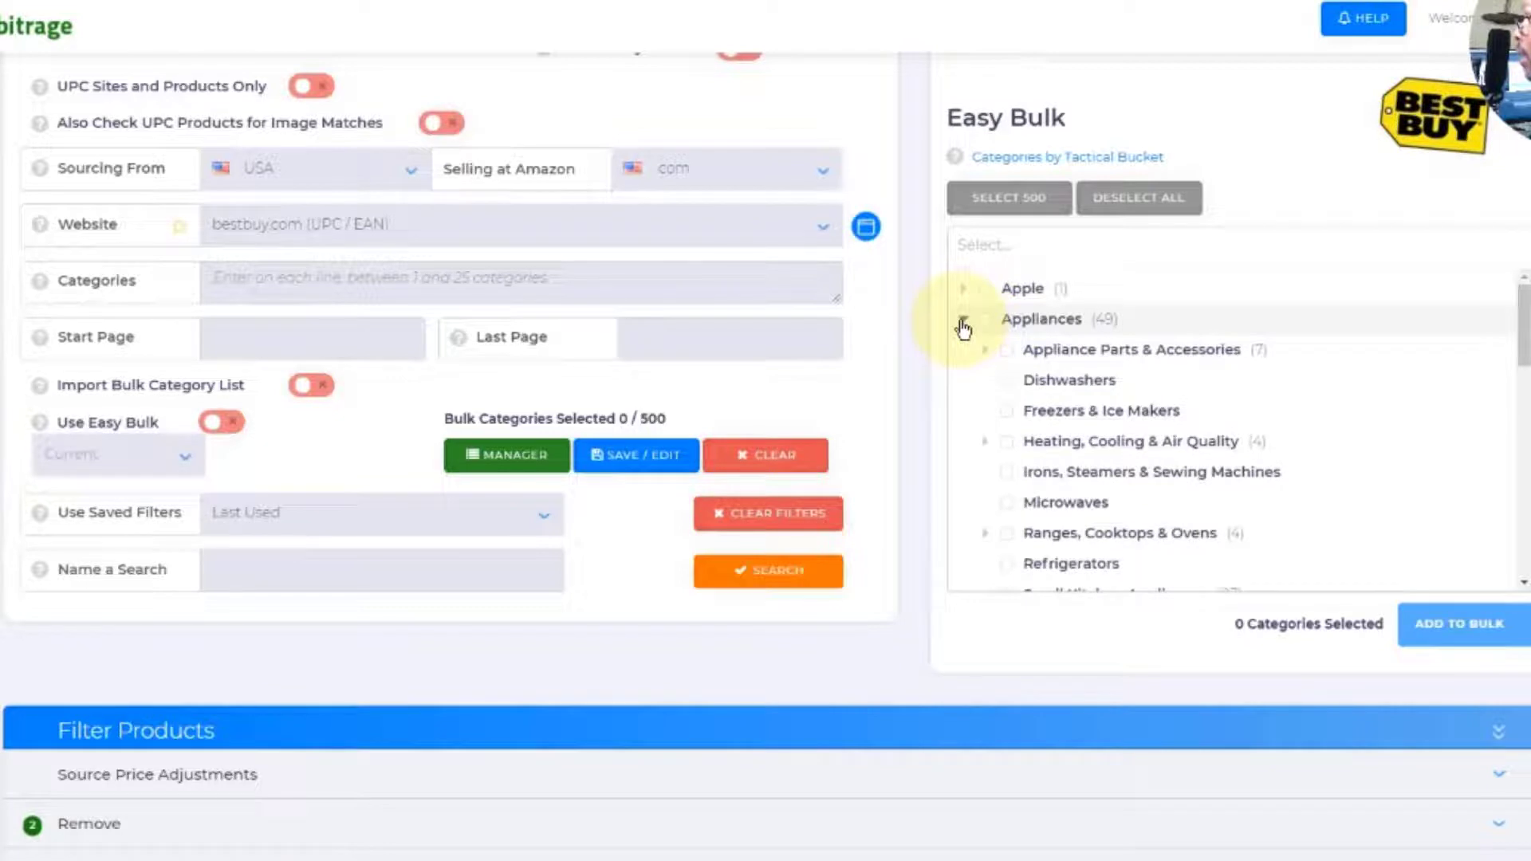
click(963, 321)
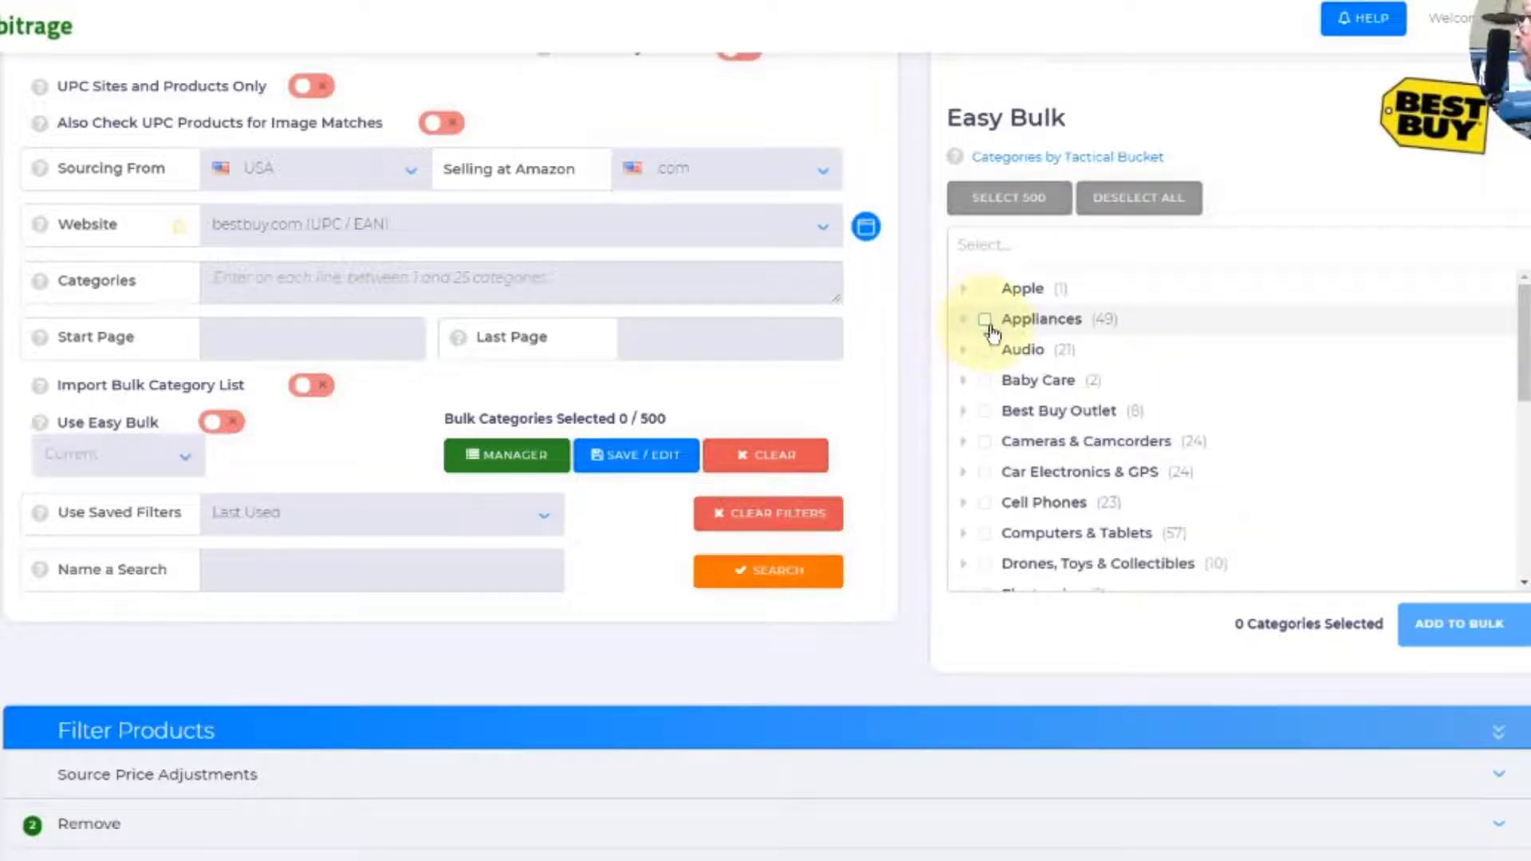
click(987, 321)
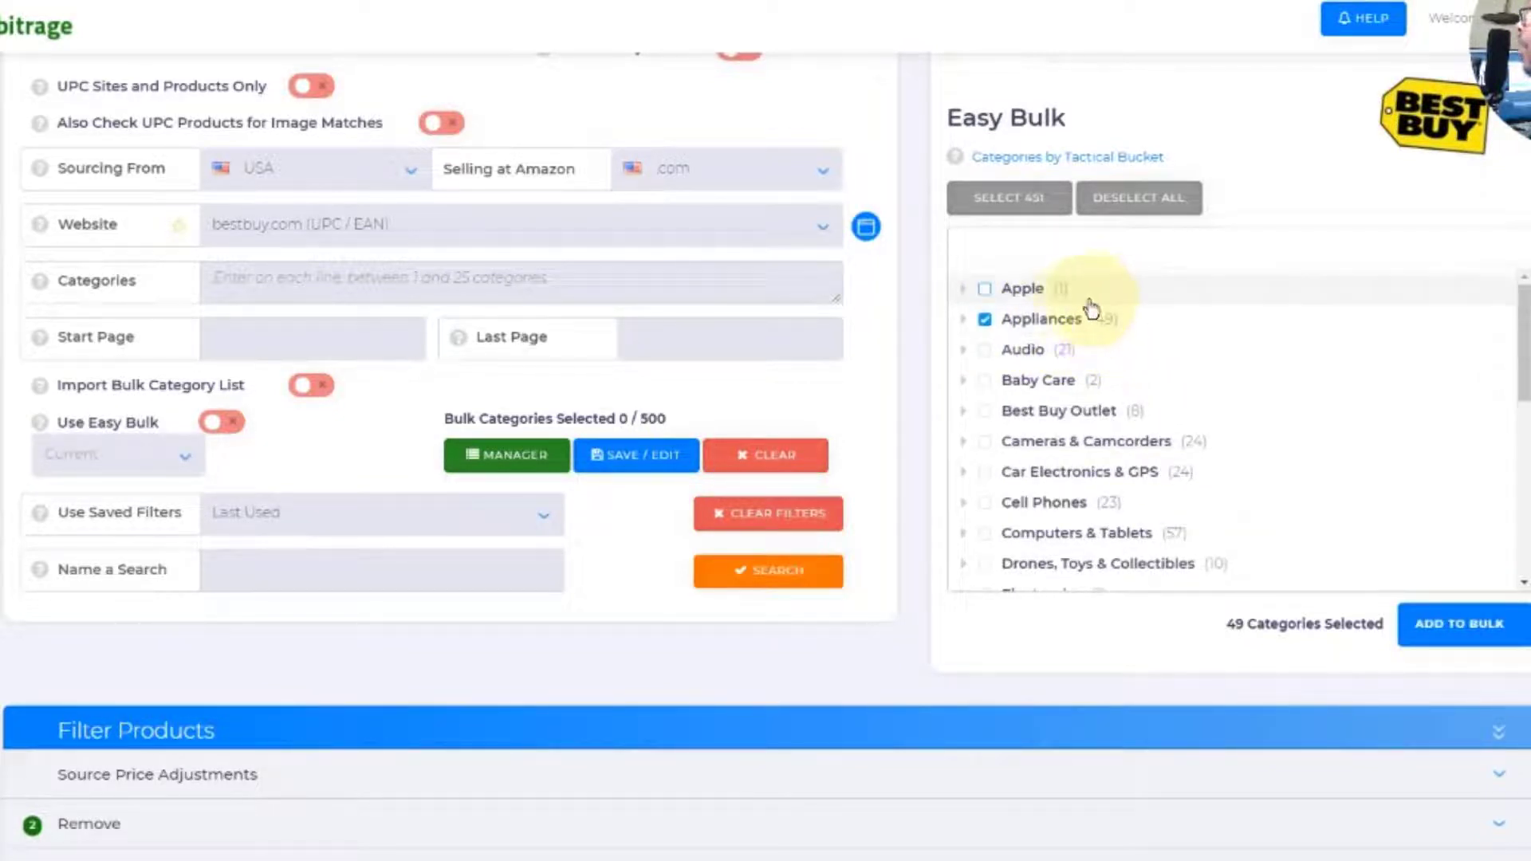
click(987, 321)
click(964, 320)
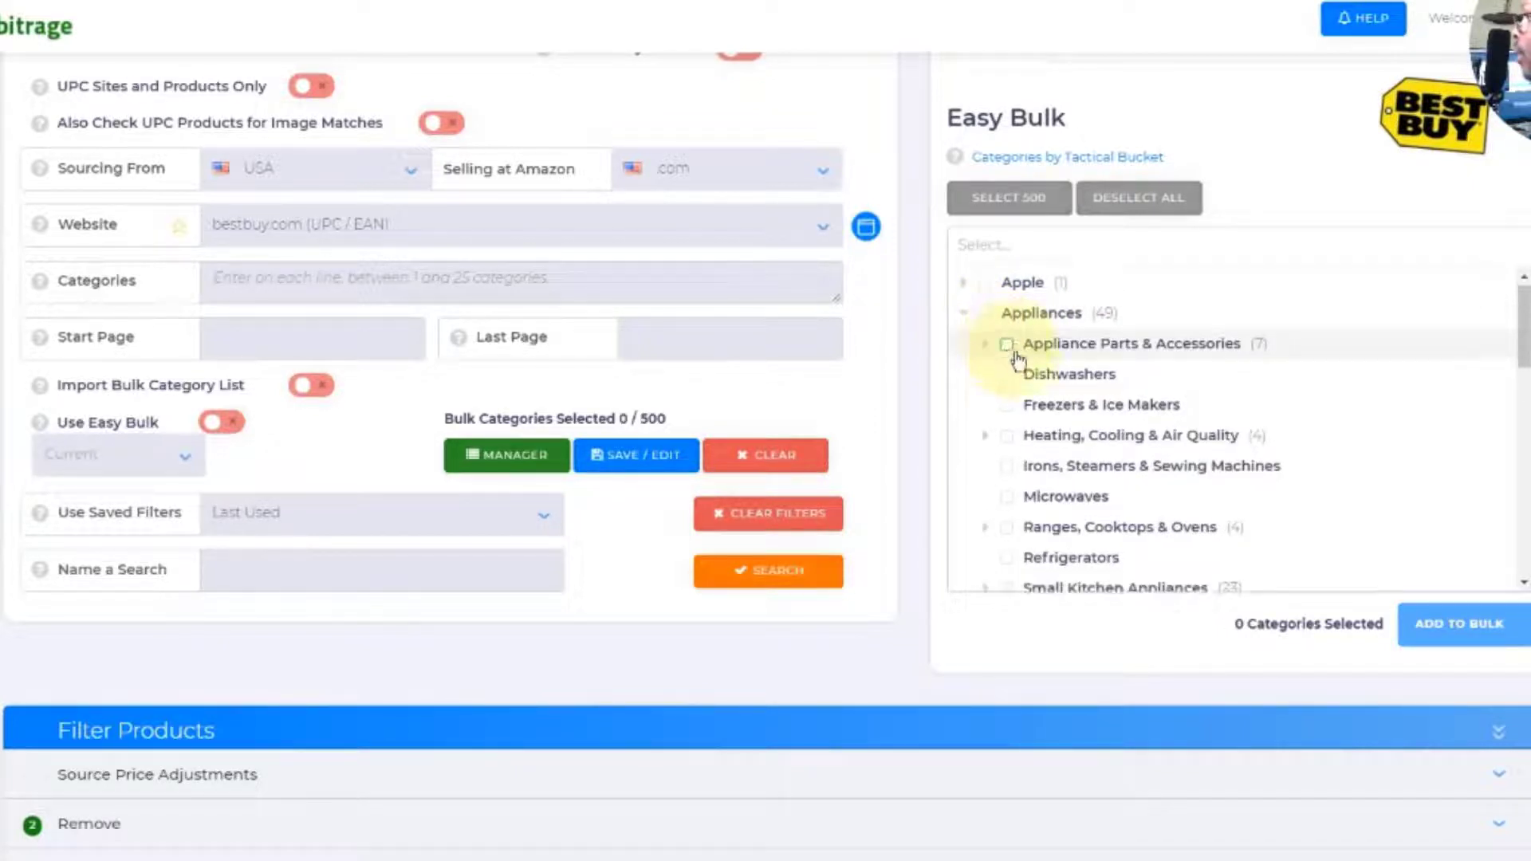
scroll(1013, 347, down, 1)
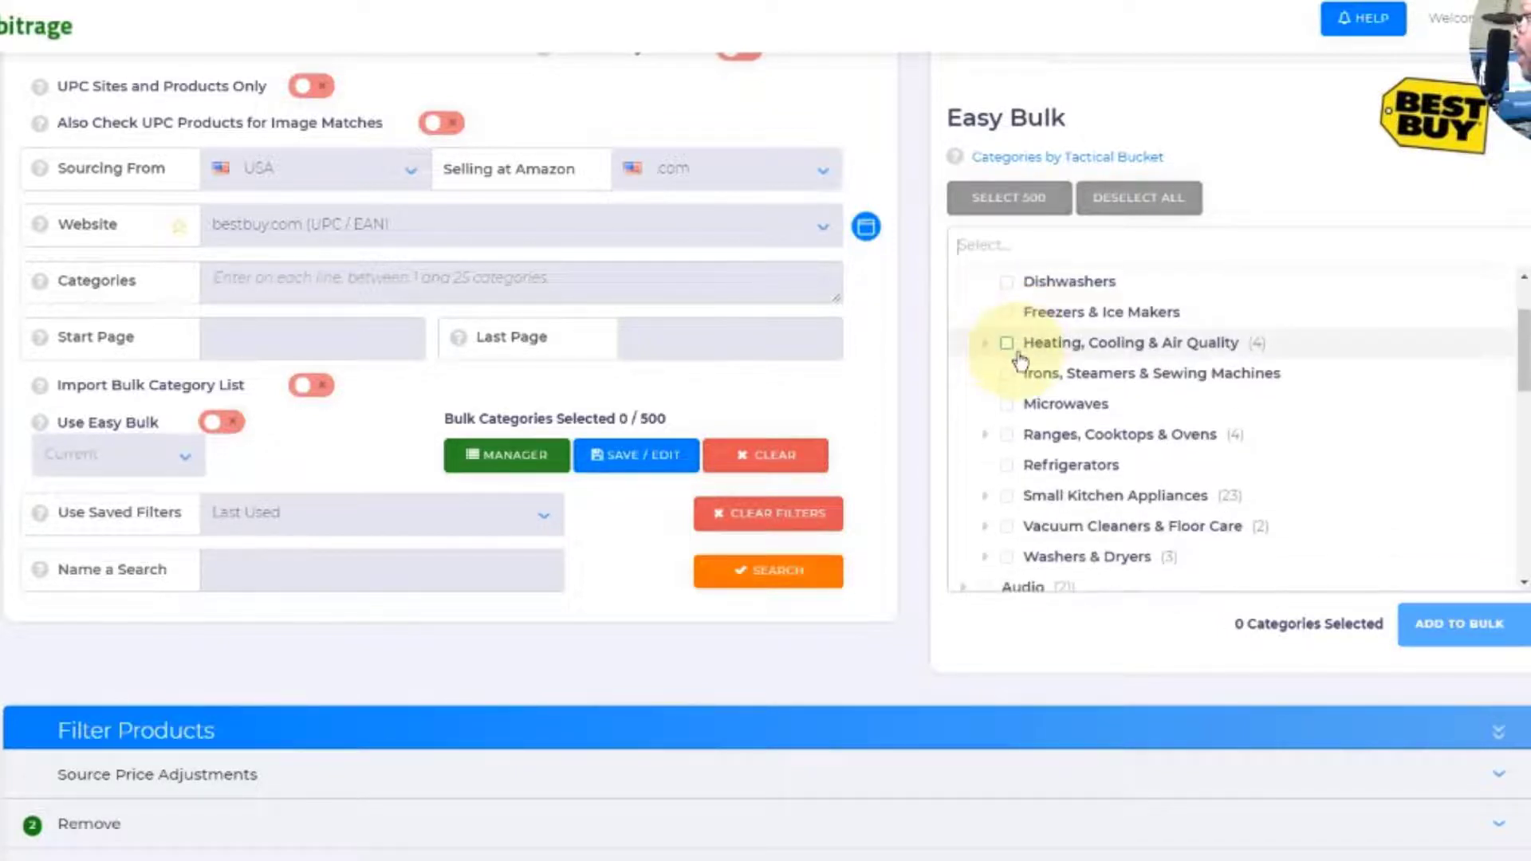
click(1007, 496)
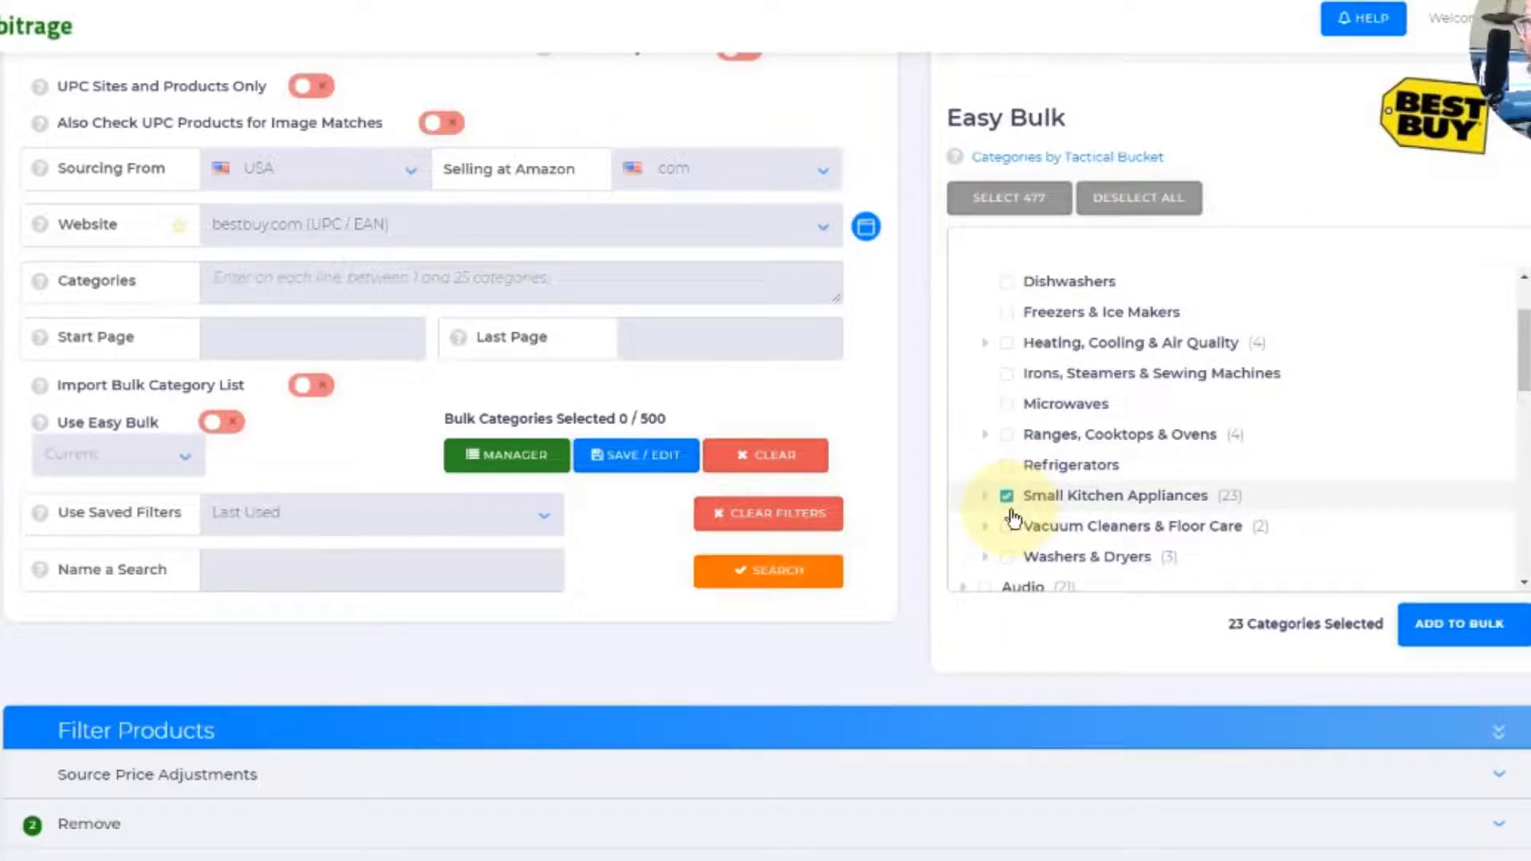
Scroll down the page to the Filter Products section.
scroll(1019, 488, down, 3)
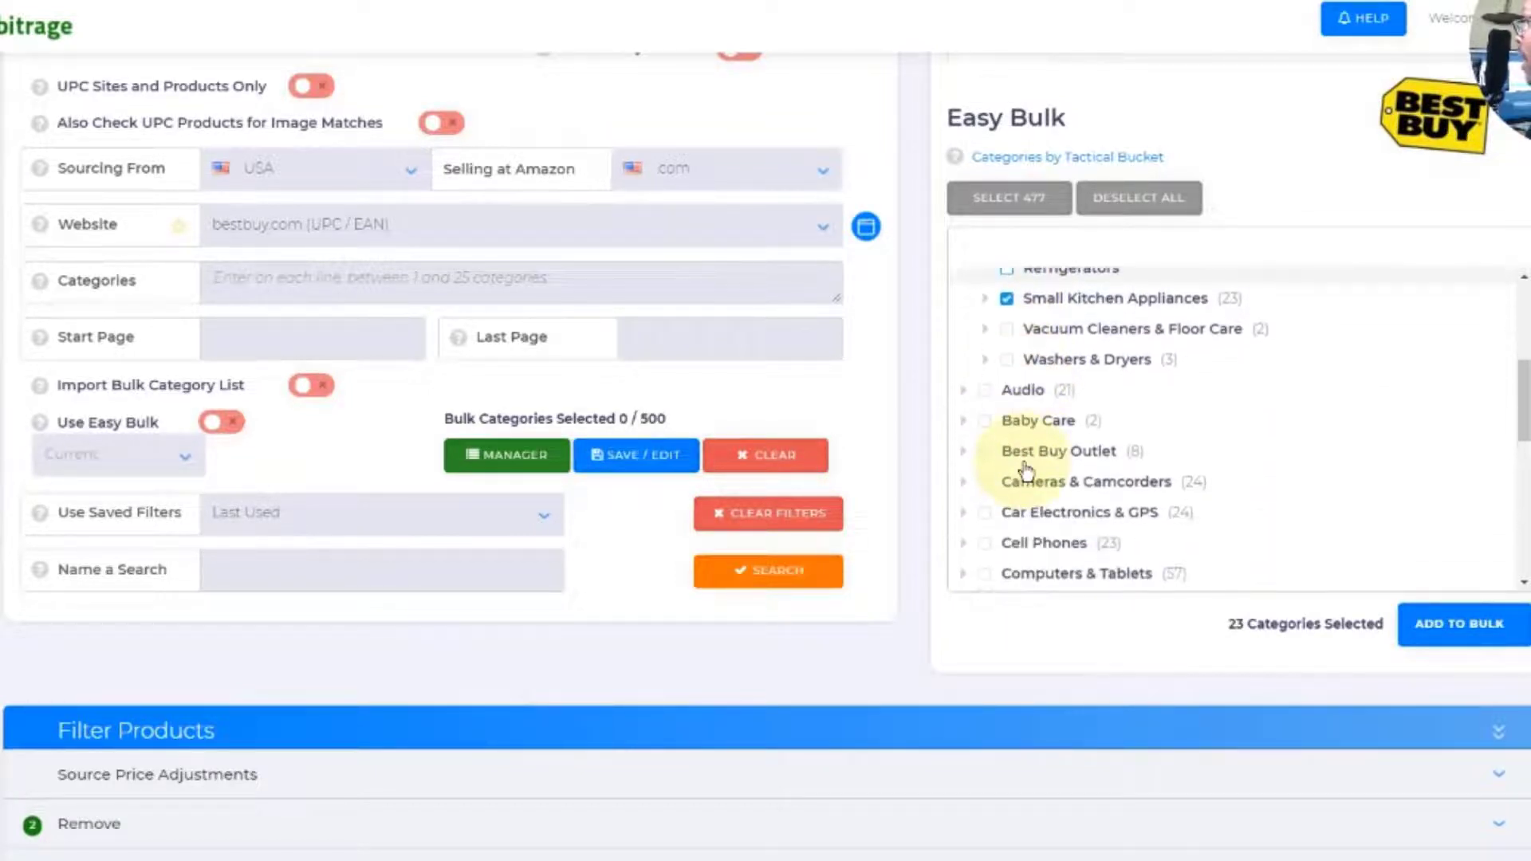
scroll(1026, 472, down, 5)
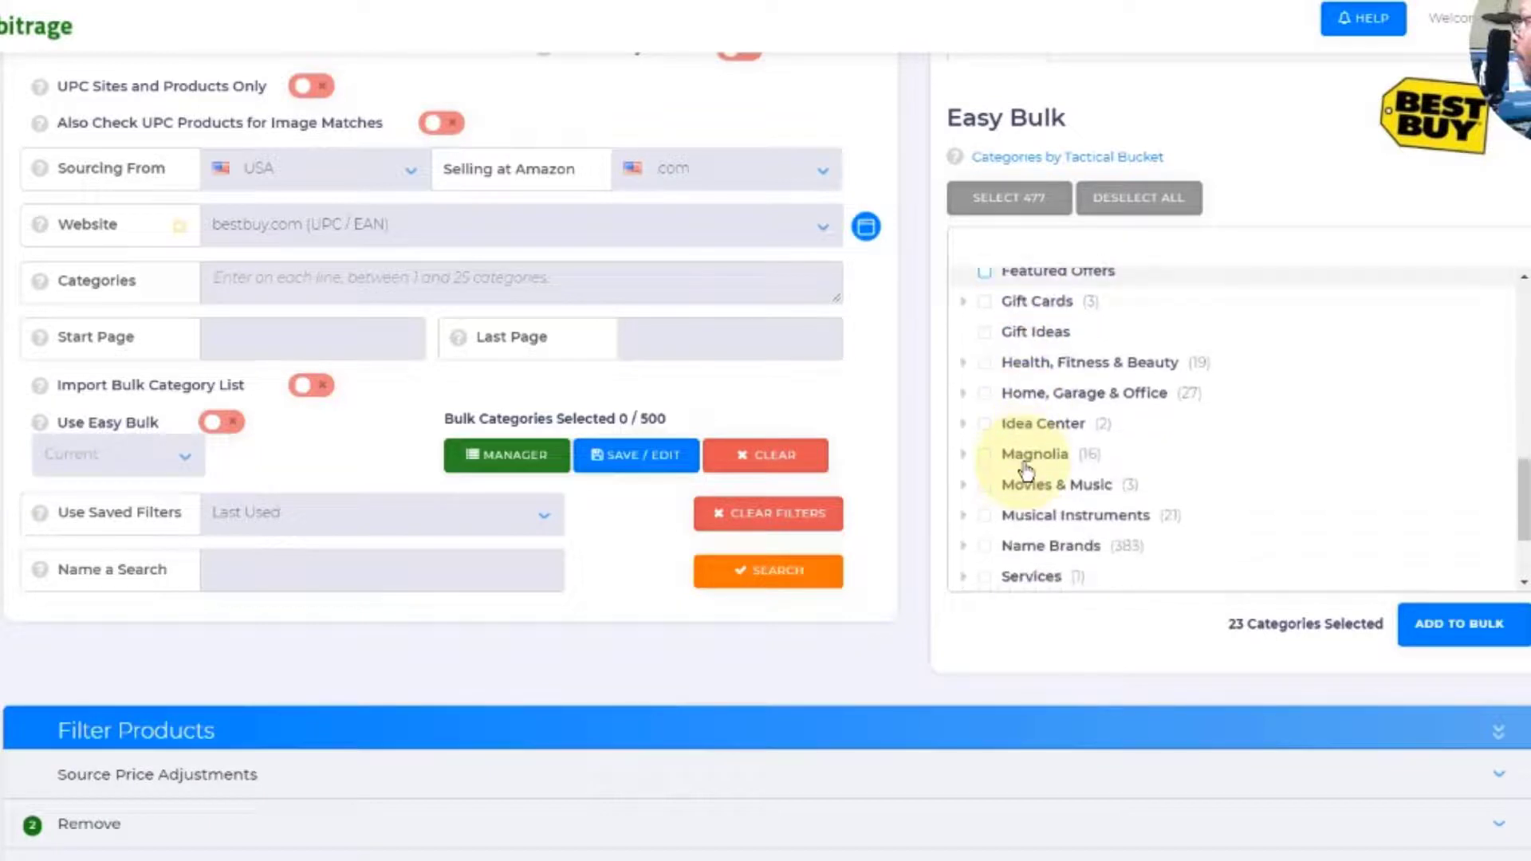
scroll(1101, 475, down, 3)
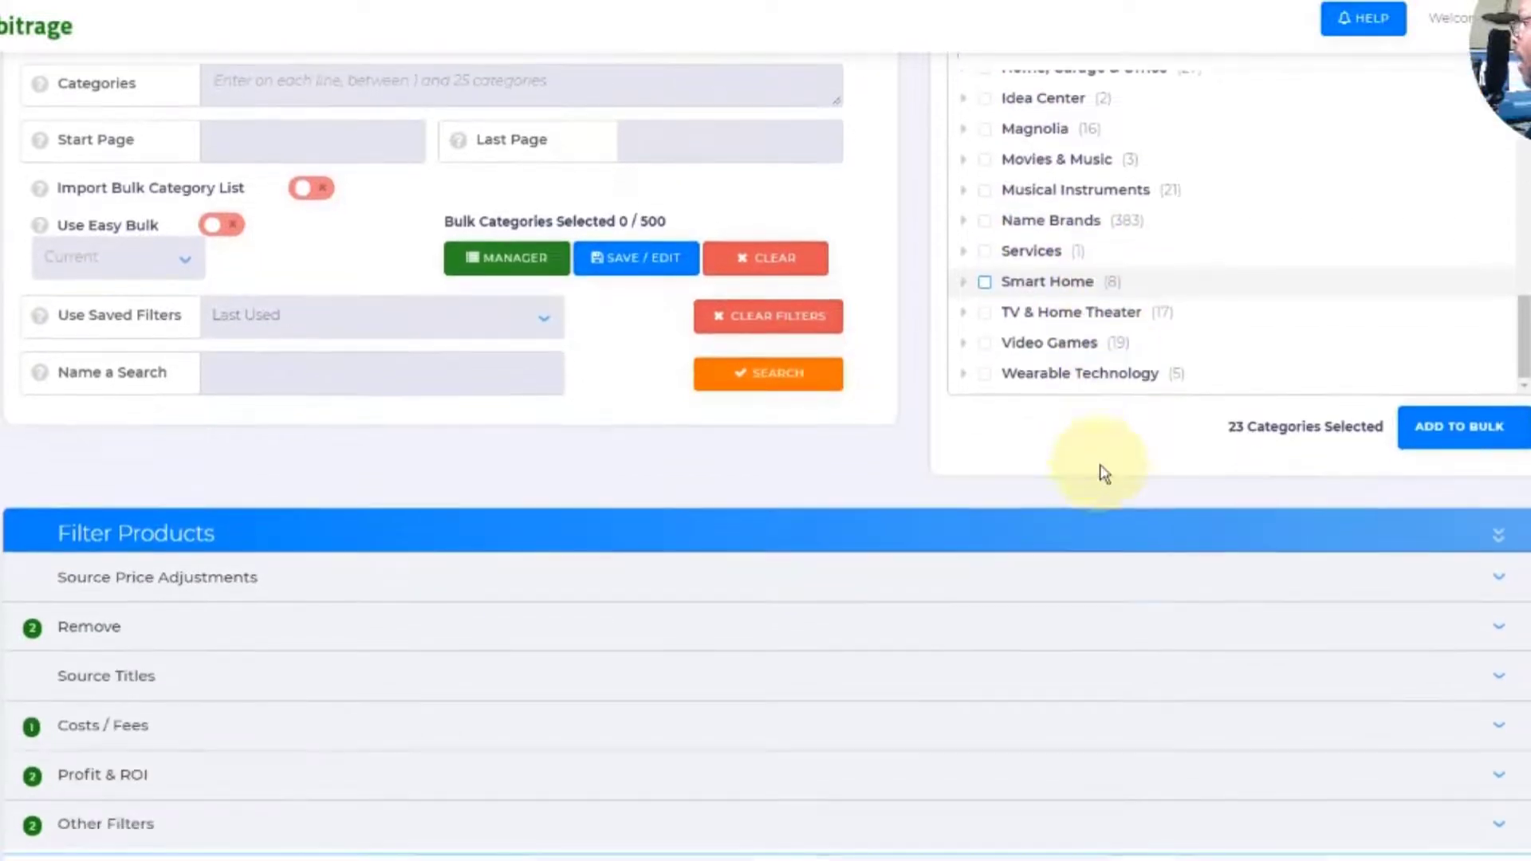
scroll(1193, 356, up, 10)
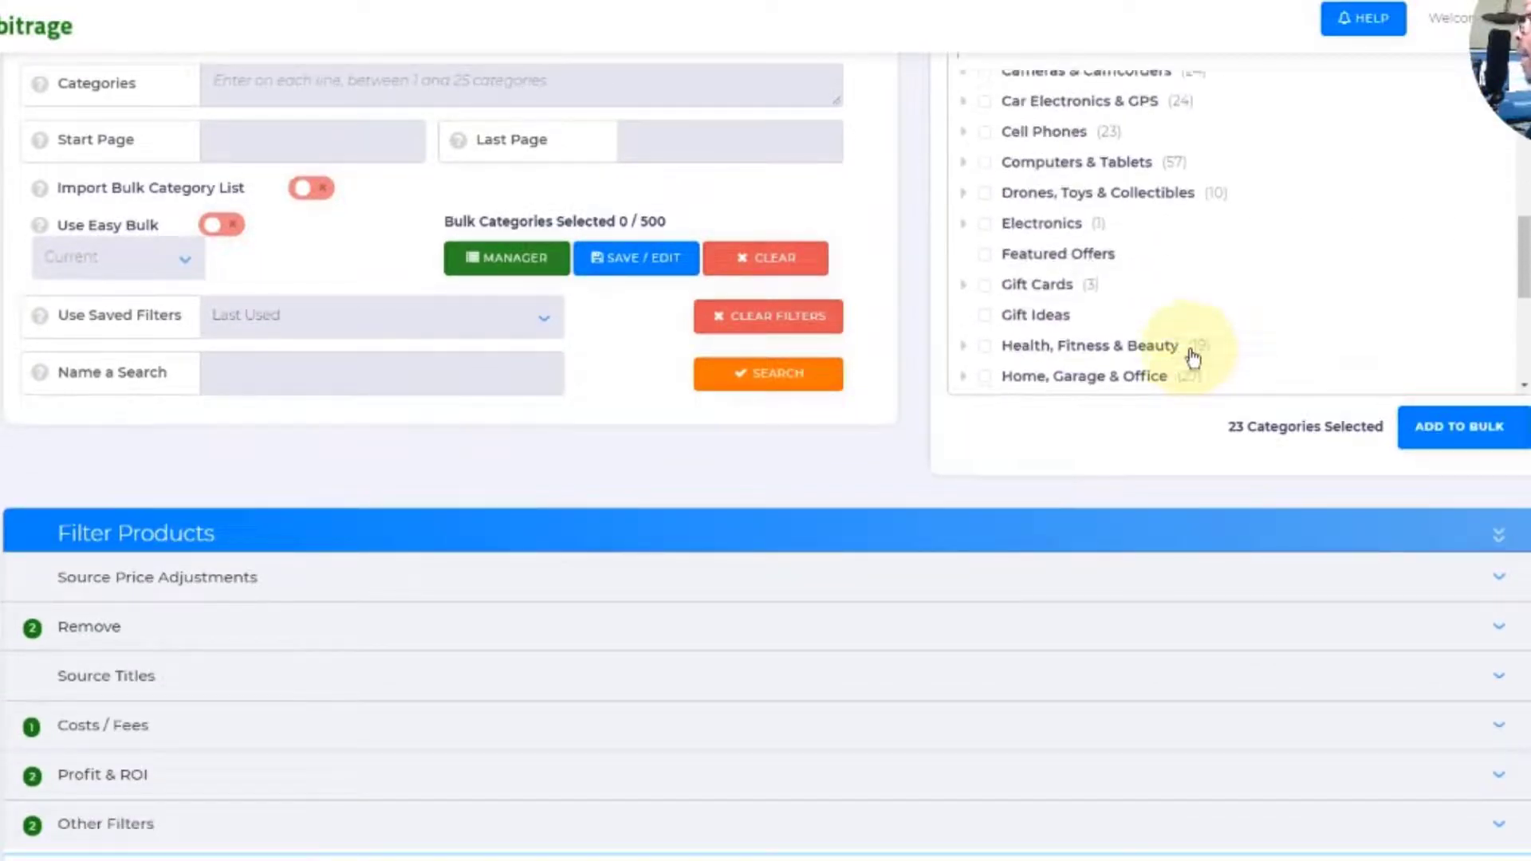
scroll(1196, 369, up, 1)
scroll(1197, 369, down, 5)
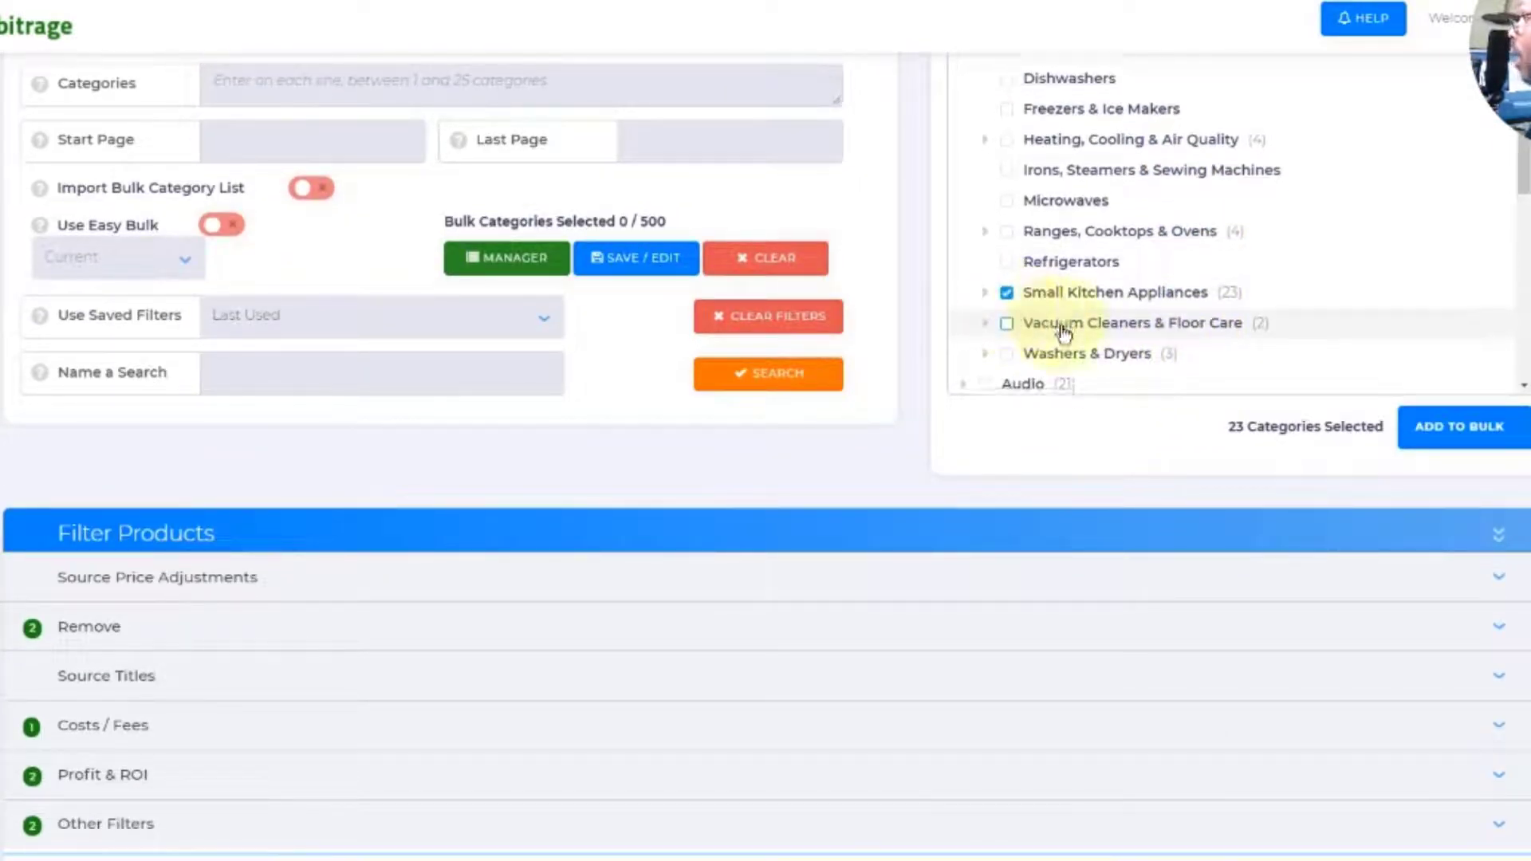
scroll(960, 319, down, 3)
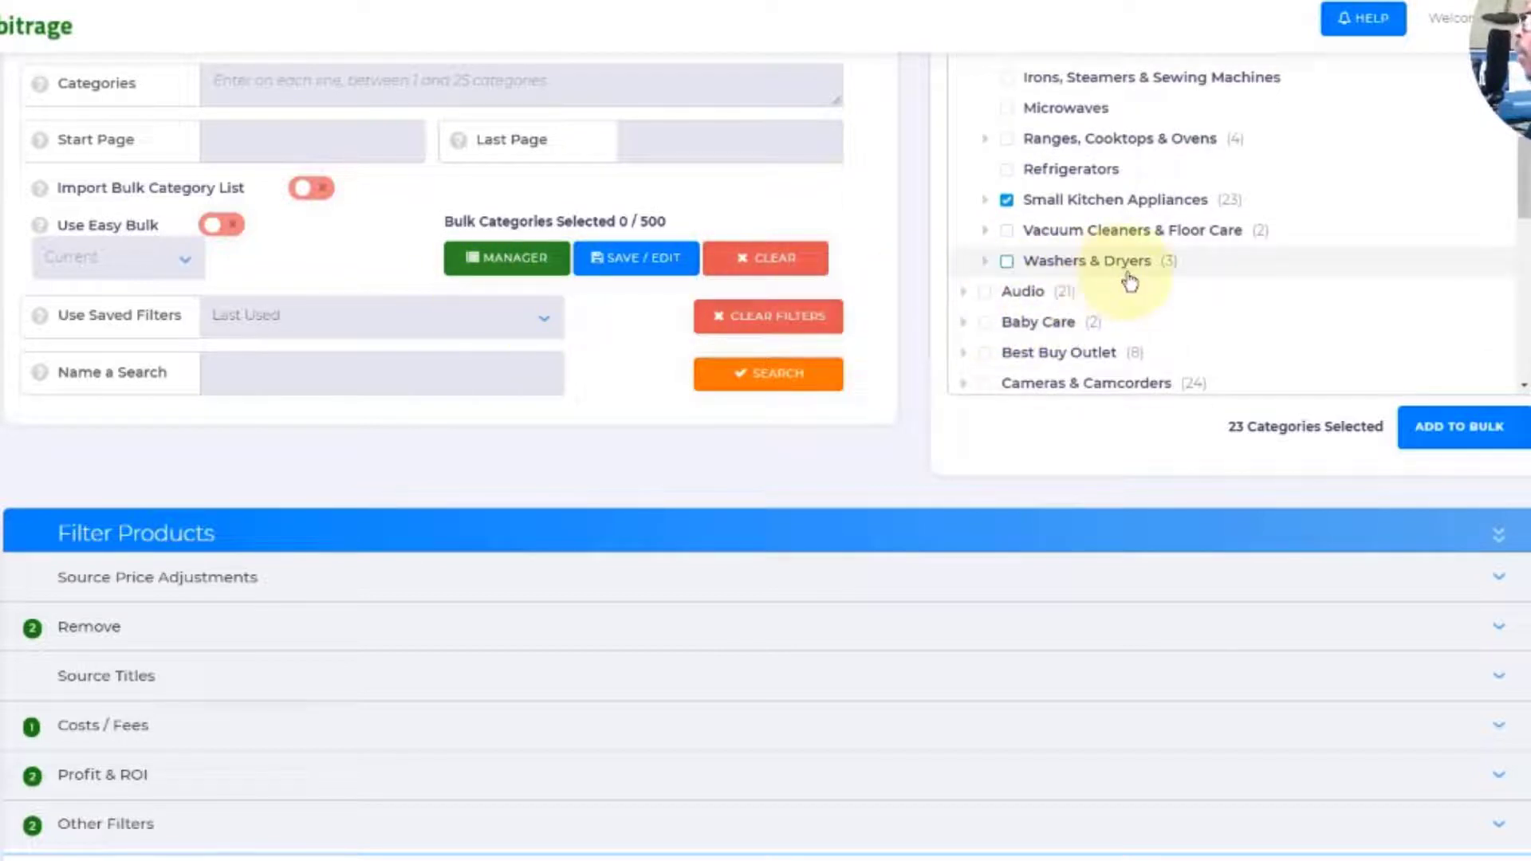
scroll(1128, 280, down, 3)
scroll(1128, 280, down, 1)
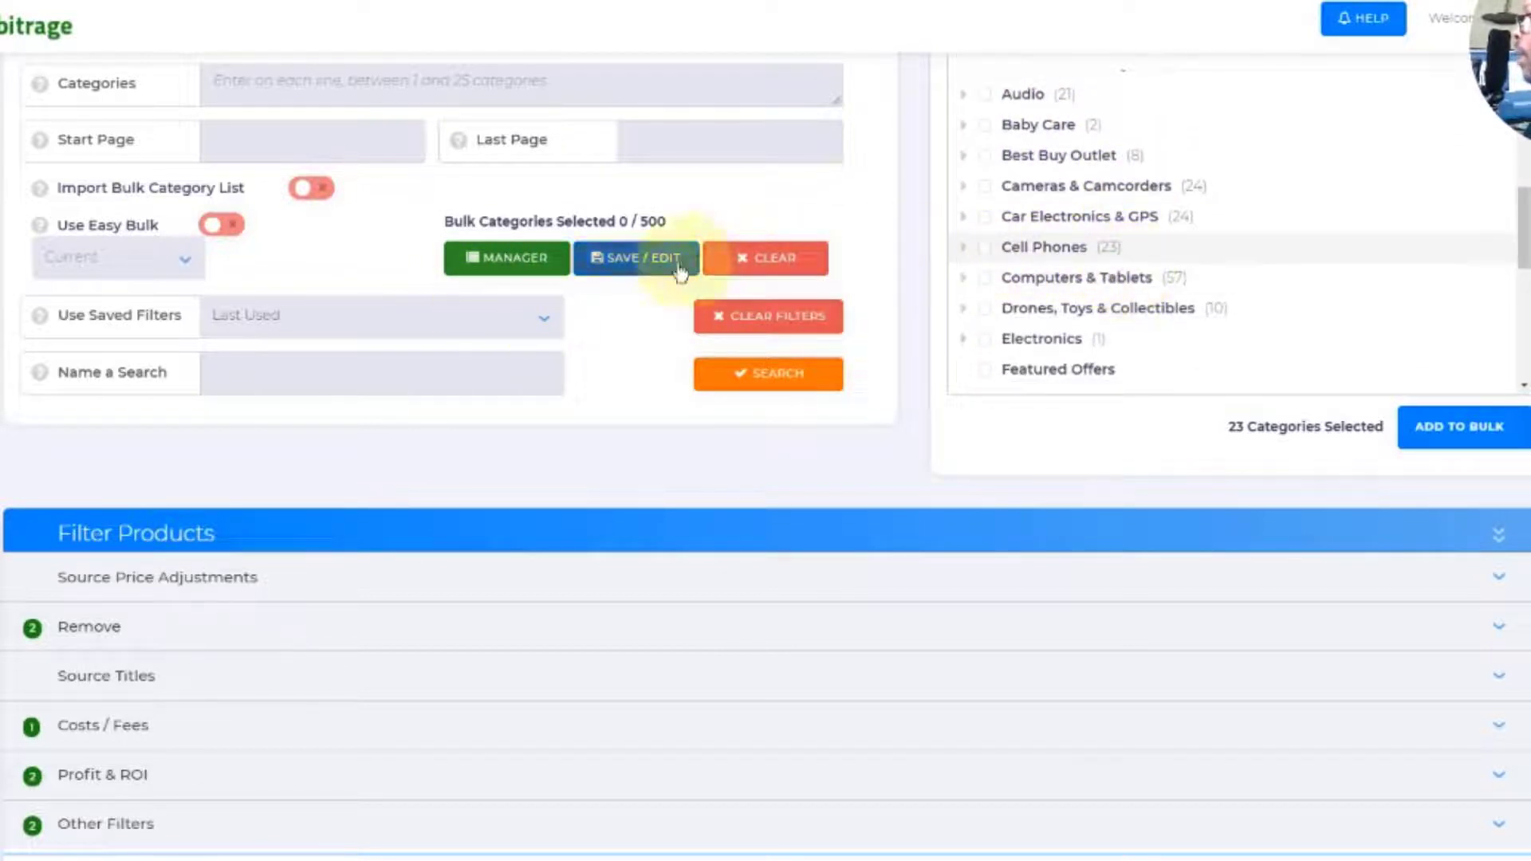
scroll(1078, 249, down, 3)
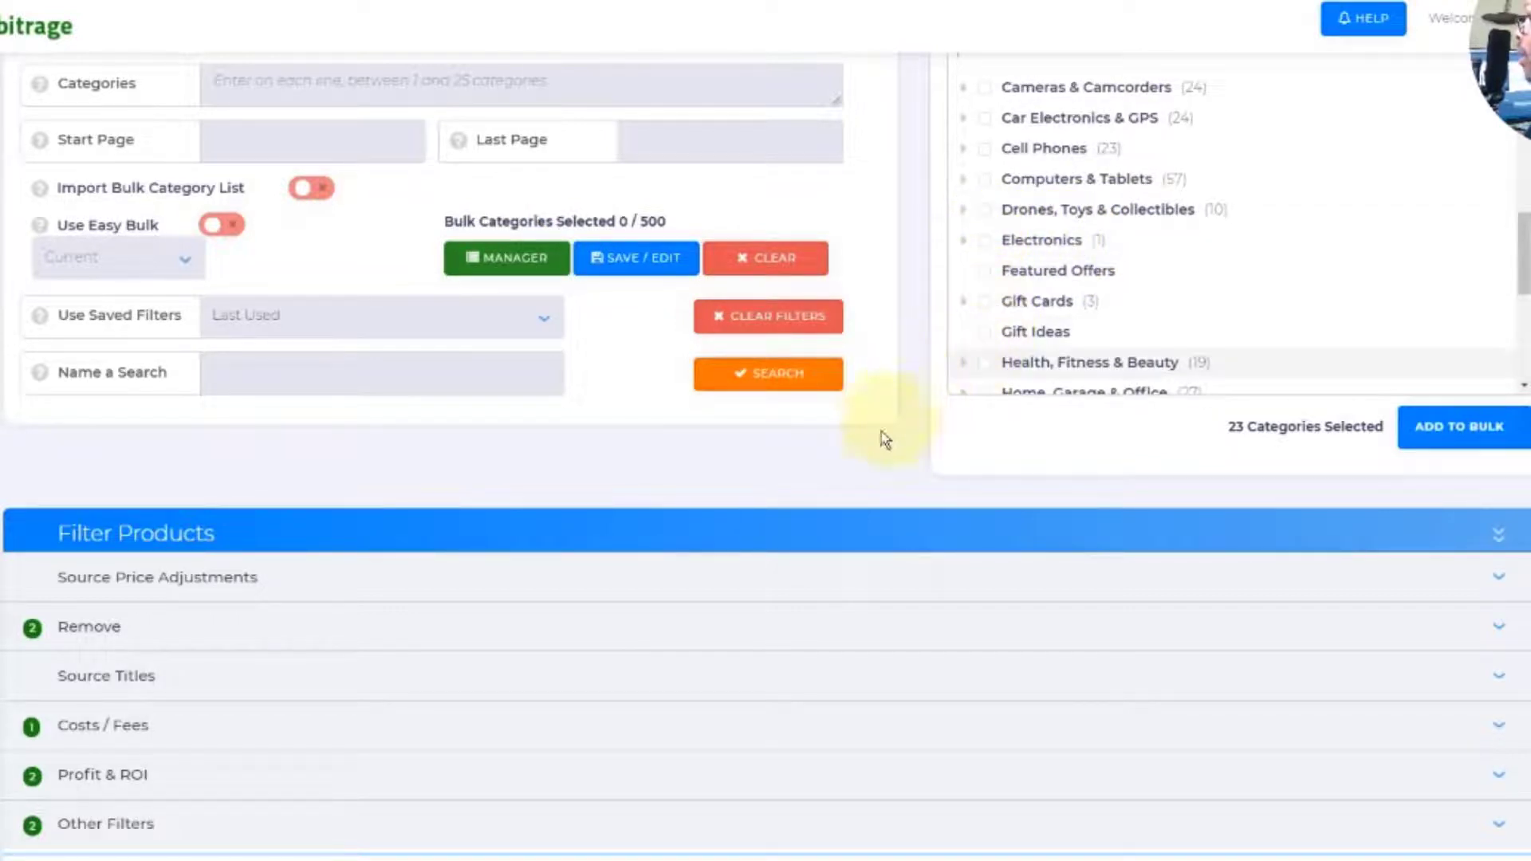
Expand the Source Price Adjustments, Remove, Source Titles, Costs / Fees and Profit & ROI filters.
click(686, 594)
scroll(678, 558, down, 4)
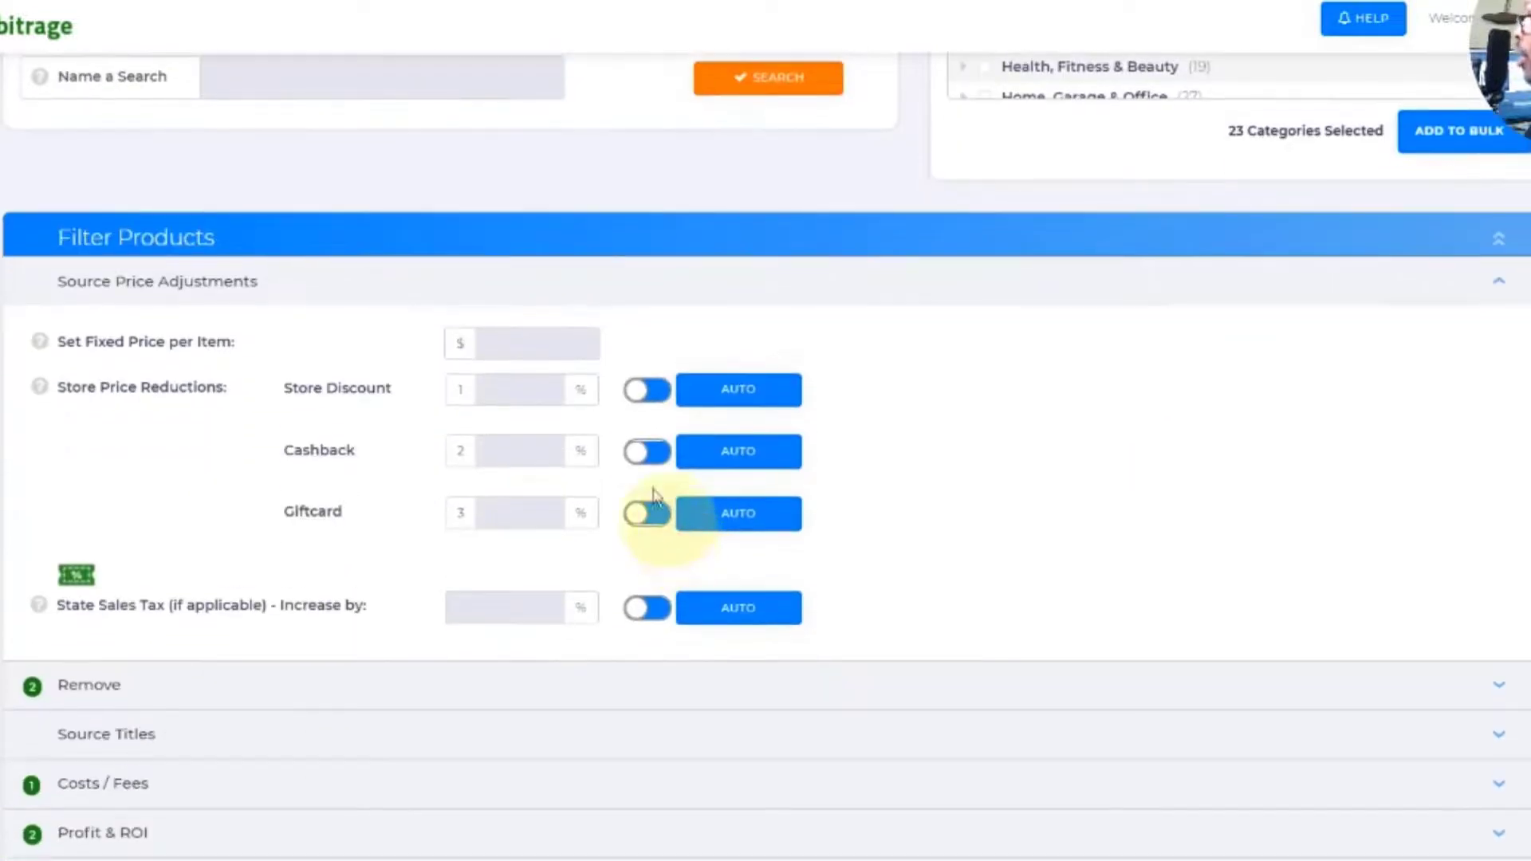
scroll(667, 513, down, 1)
click(631, 586)
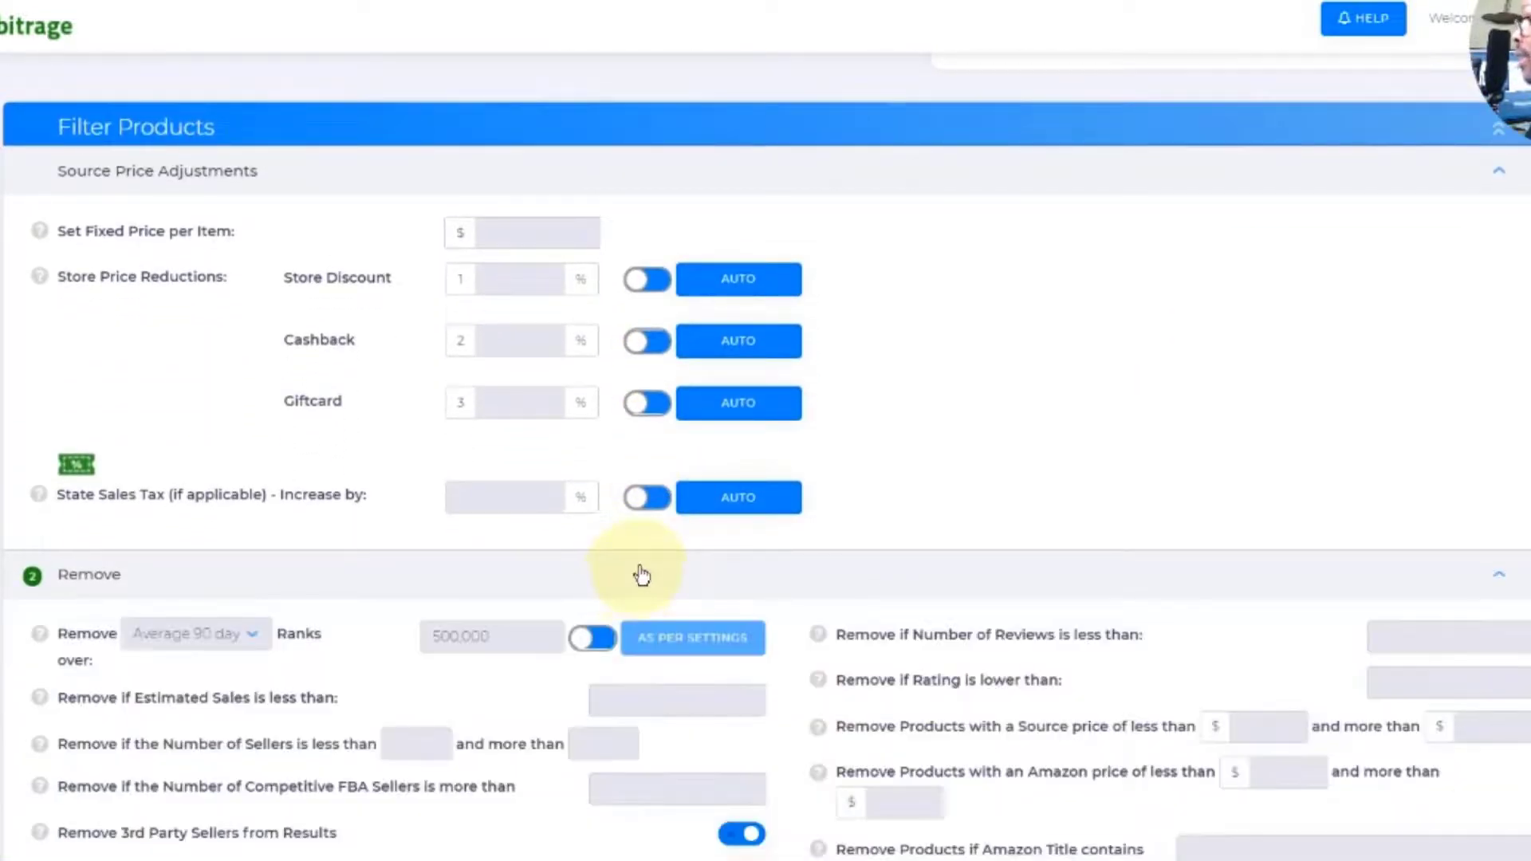
scroll(654, 558, down, 4)
click(623, 624)
scroll(646, 595, down, 2)
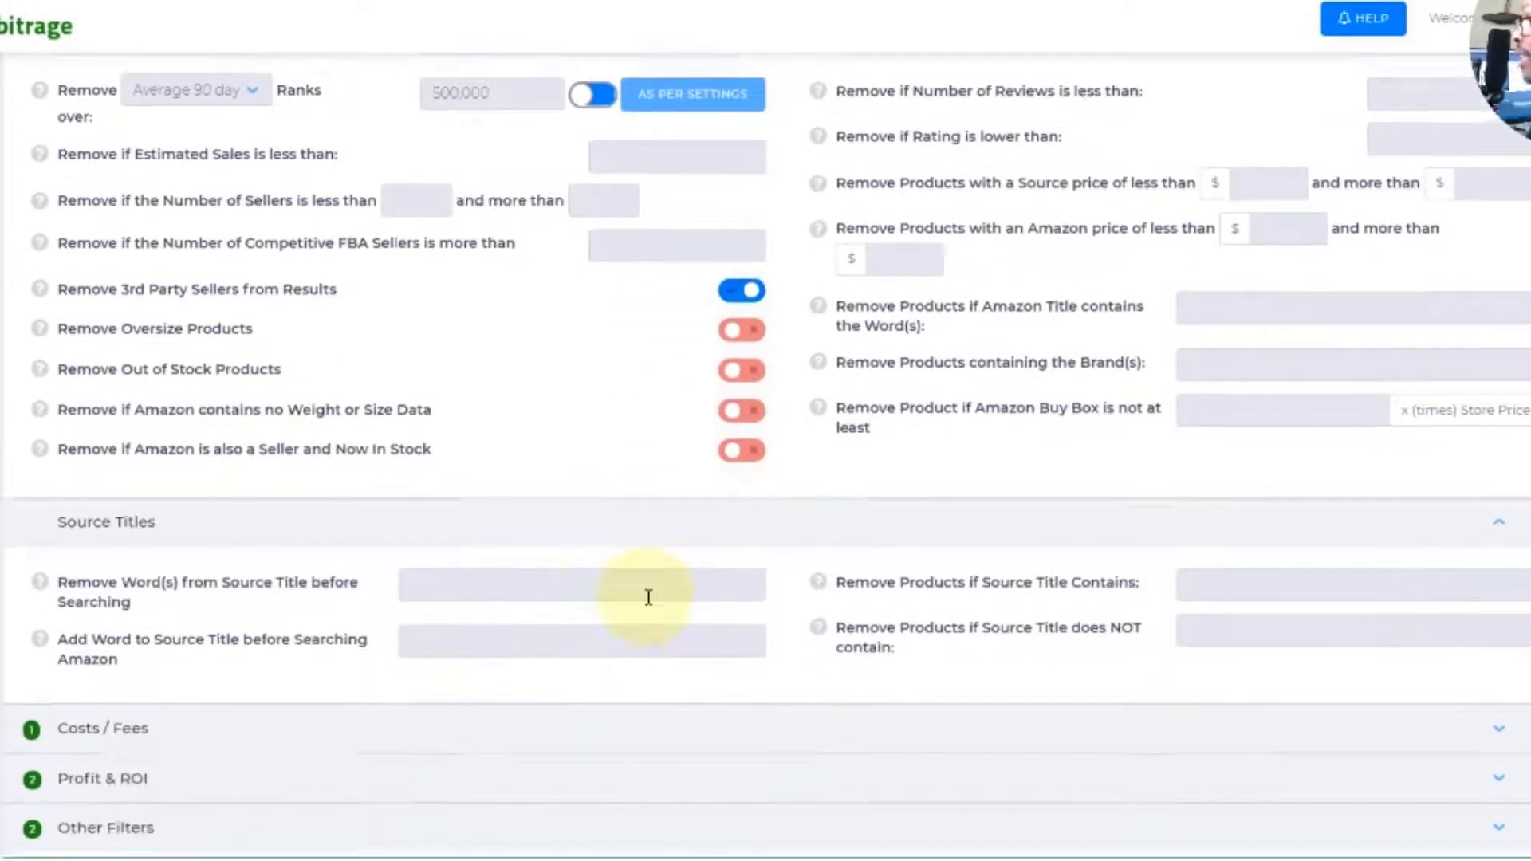
click(564, 680)
scroll(558, 758, down, 2)
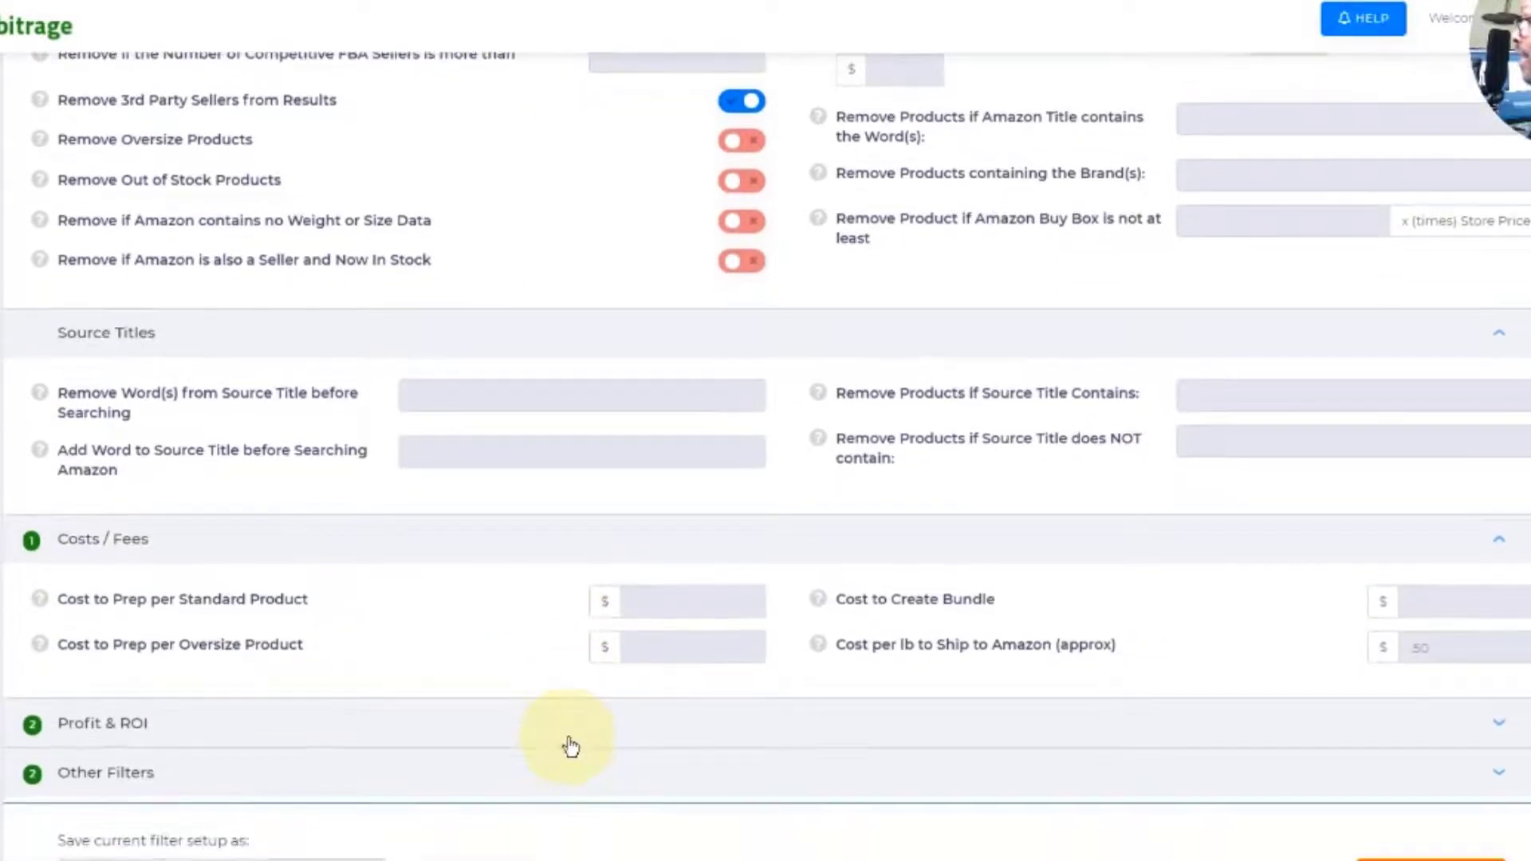
click(565, 738)
scroll(739, 639, up, 9)
scroll(750, 655, up, 8)
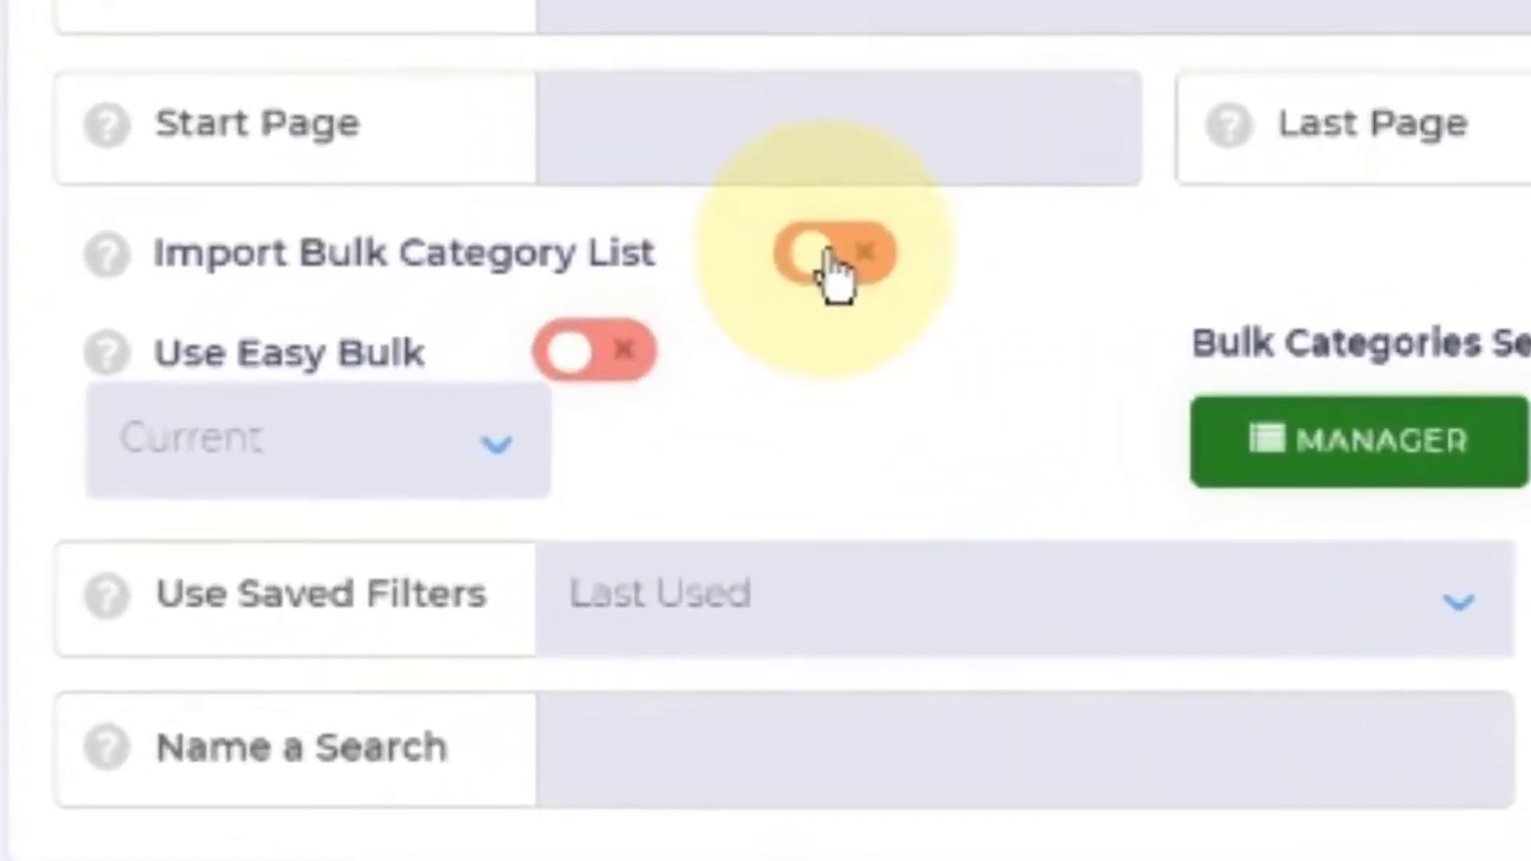
Turn on Import Bulk Category List and upload the MultiBulk-Dreamworks_1602515387.csv category file.
click(831, 266)
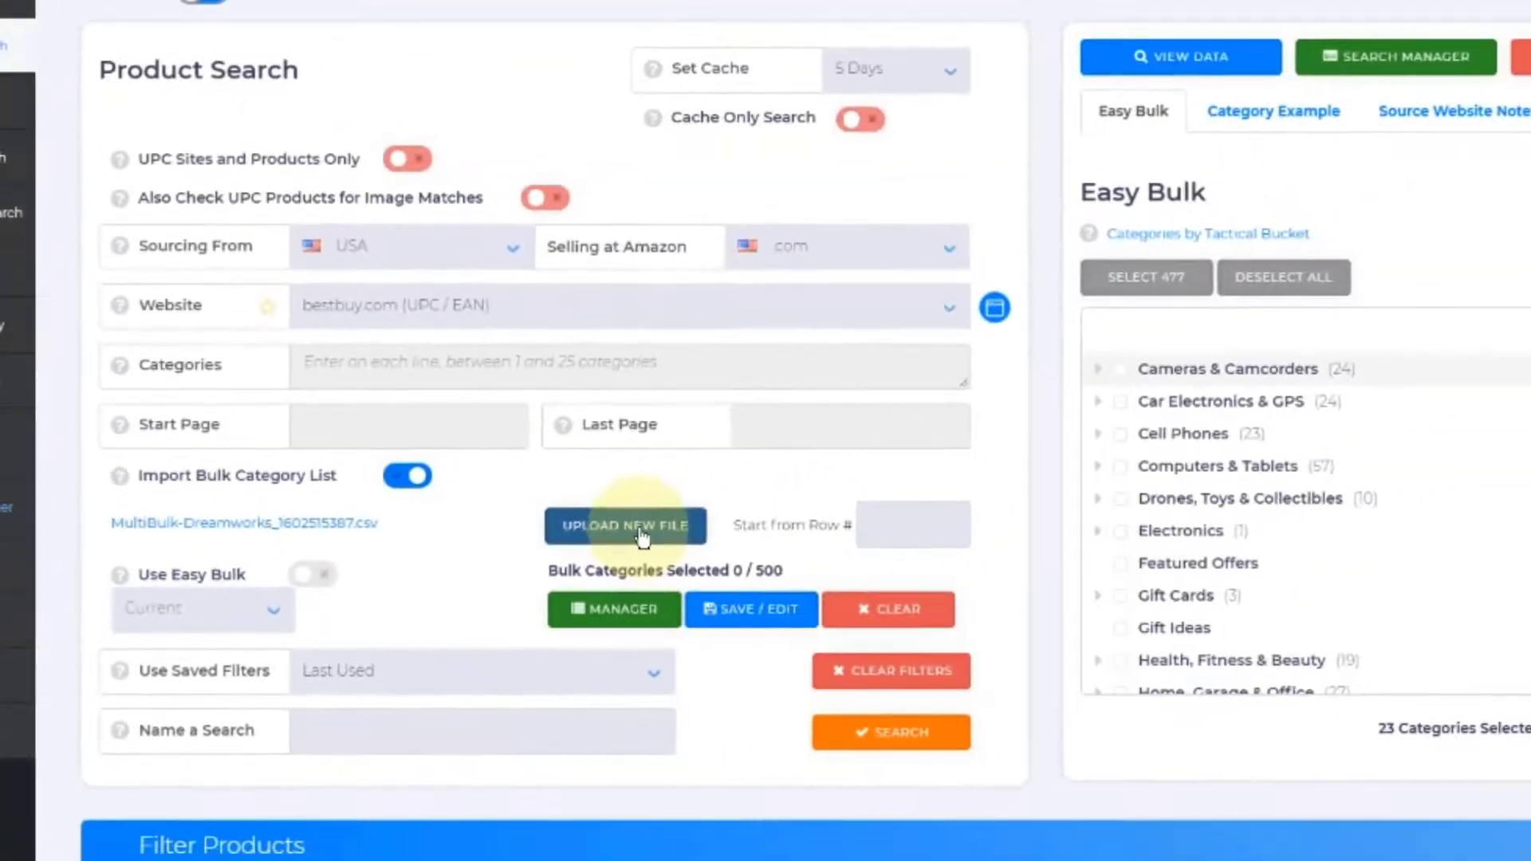
click(1426, 404)
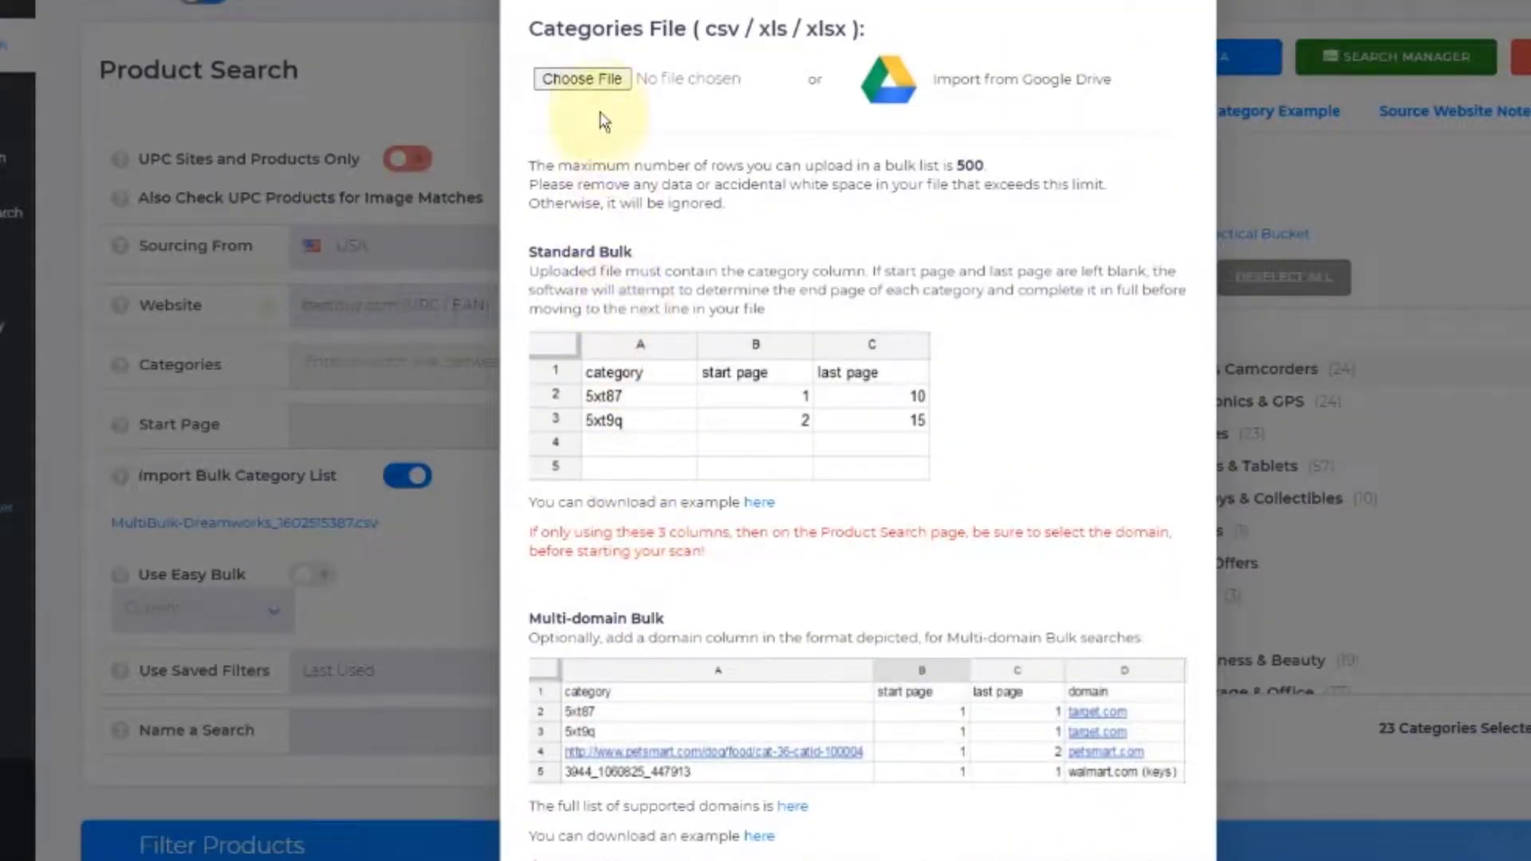
click(599, 79)
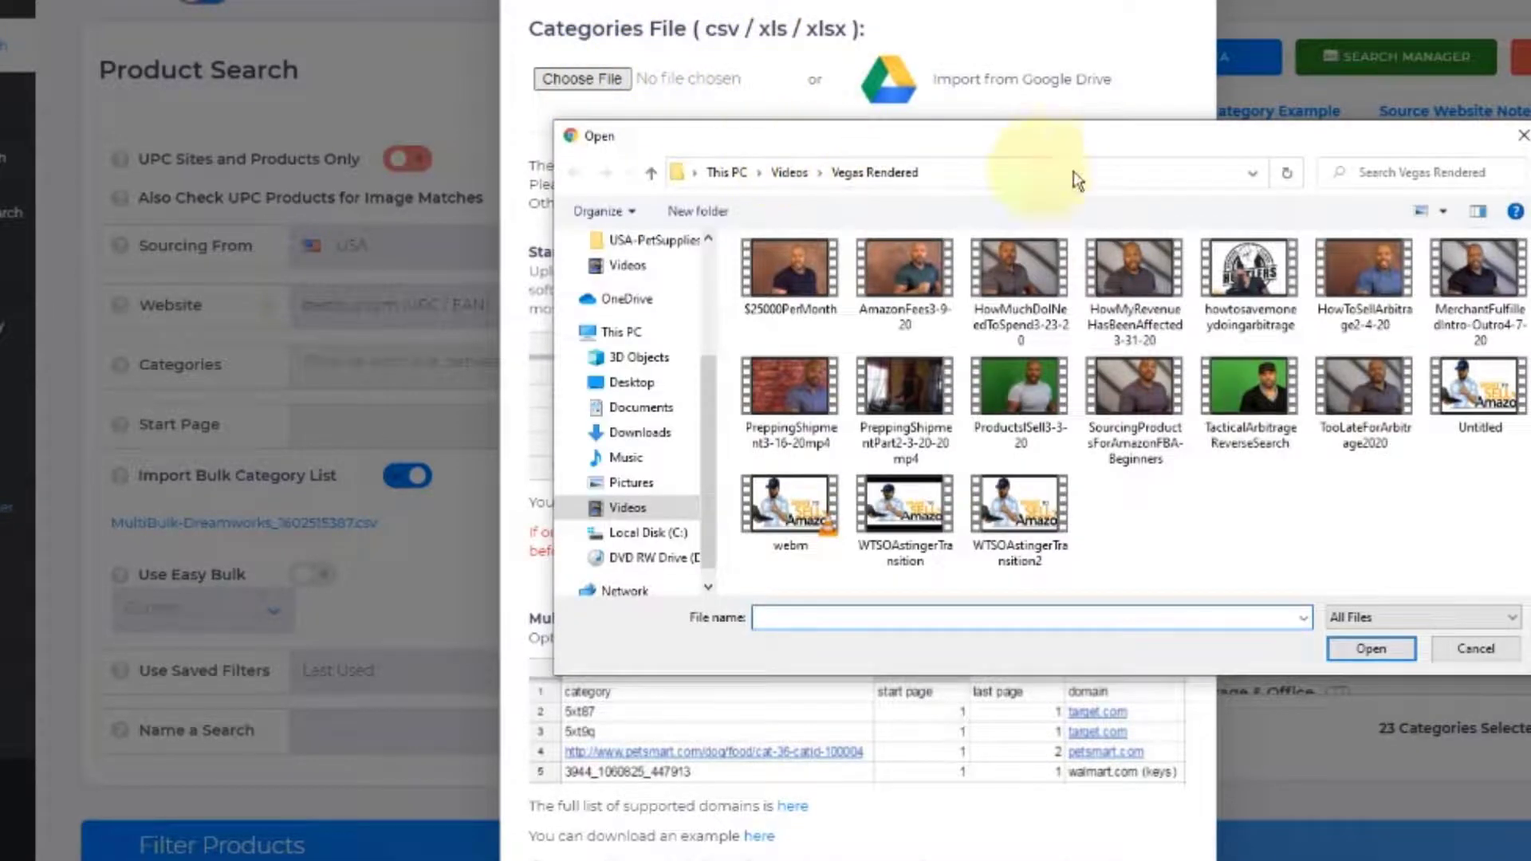
click(1522, 137)
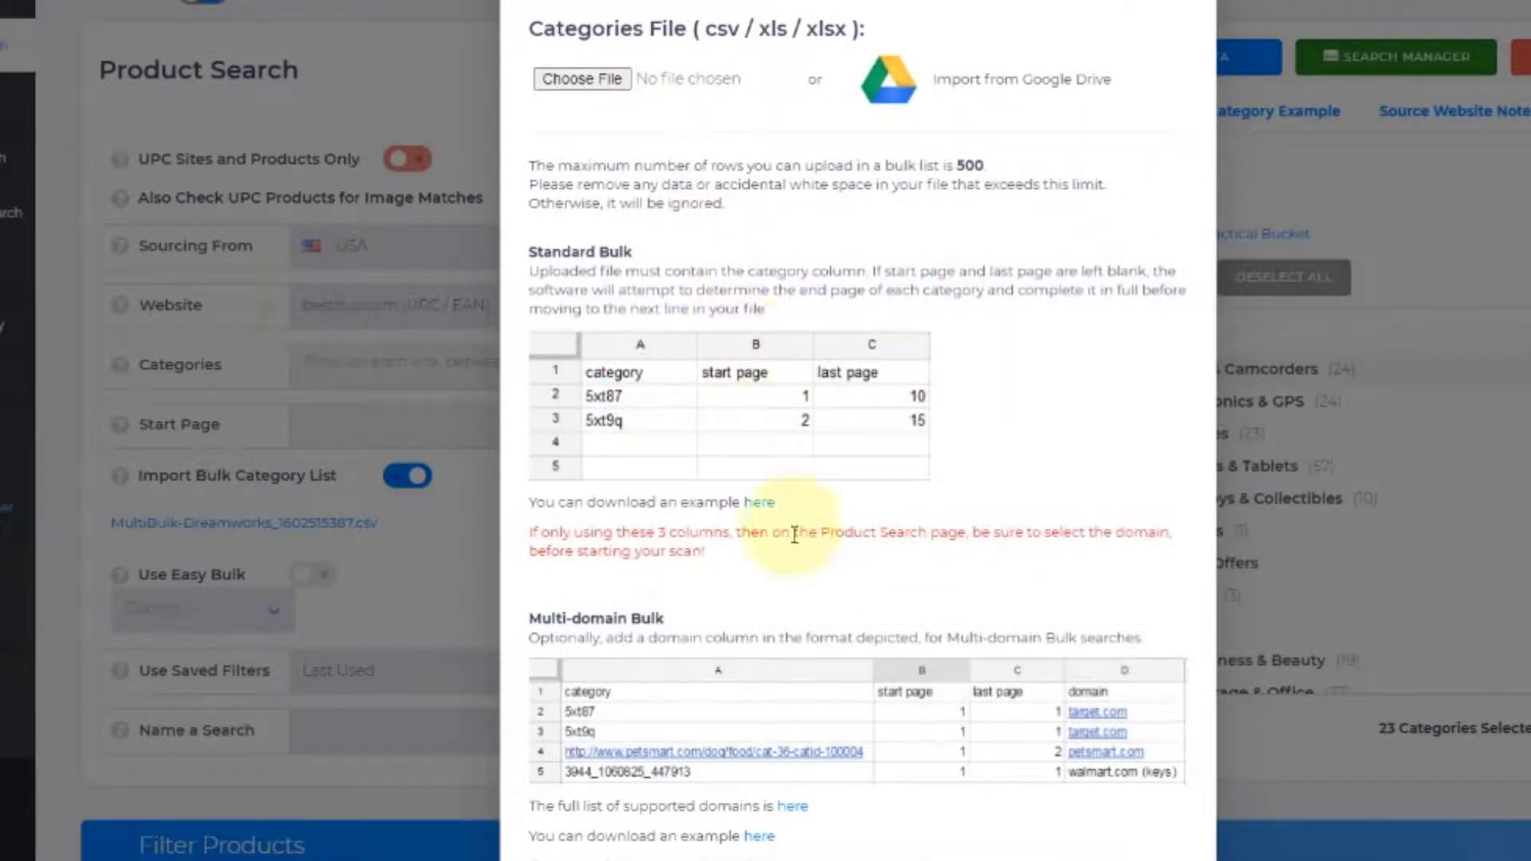
scroll(754, 646, down, 2)
click(595, 821)
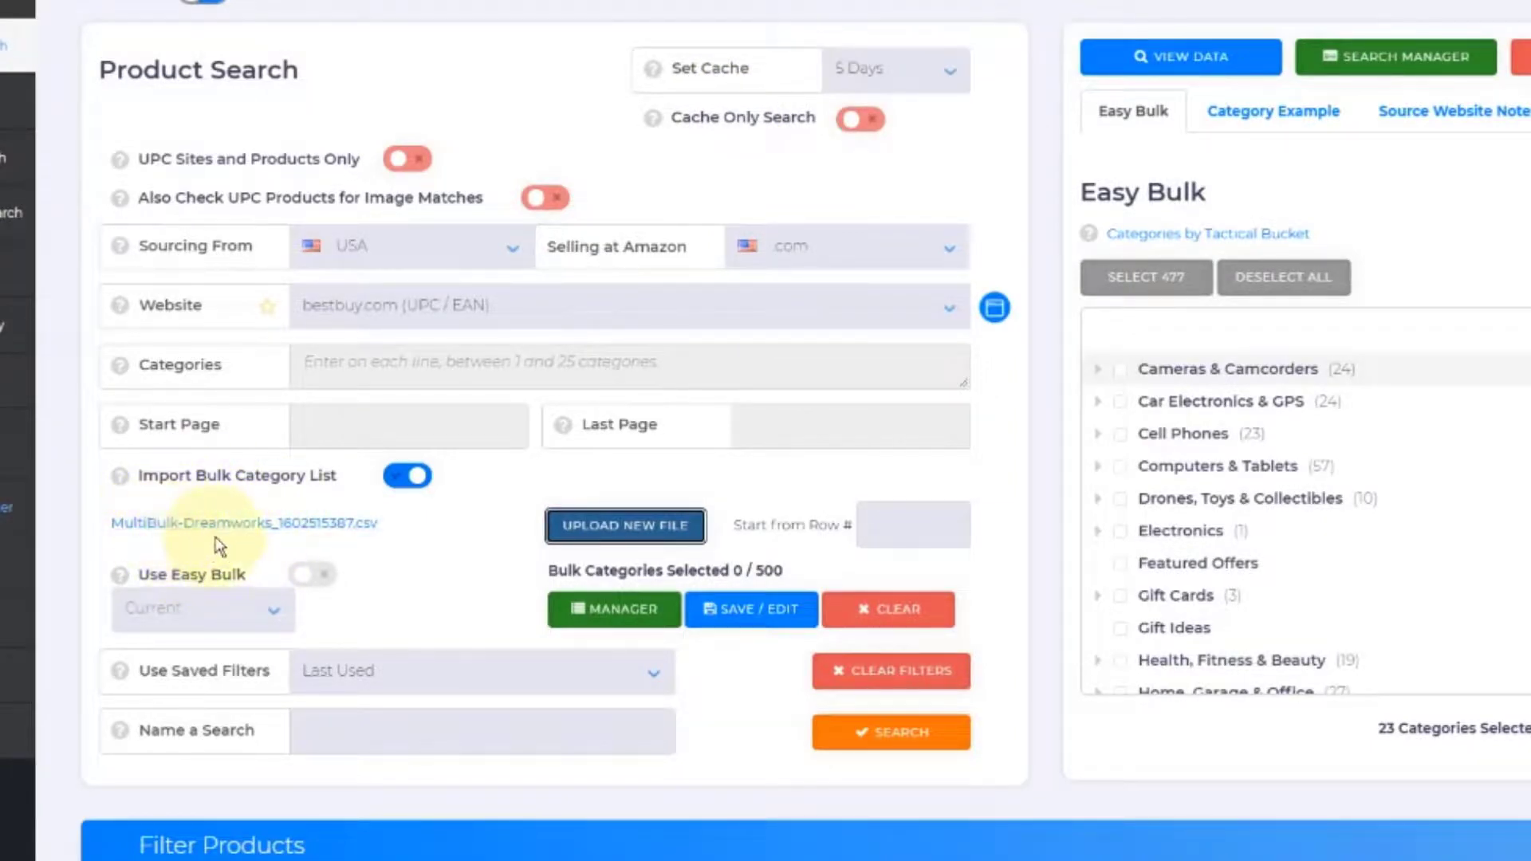
scroll(1077, 622, down, 5)
scroll(854, 643, down, 10)
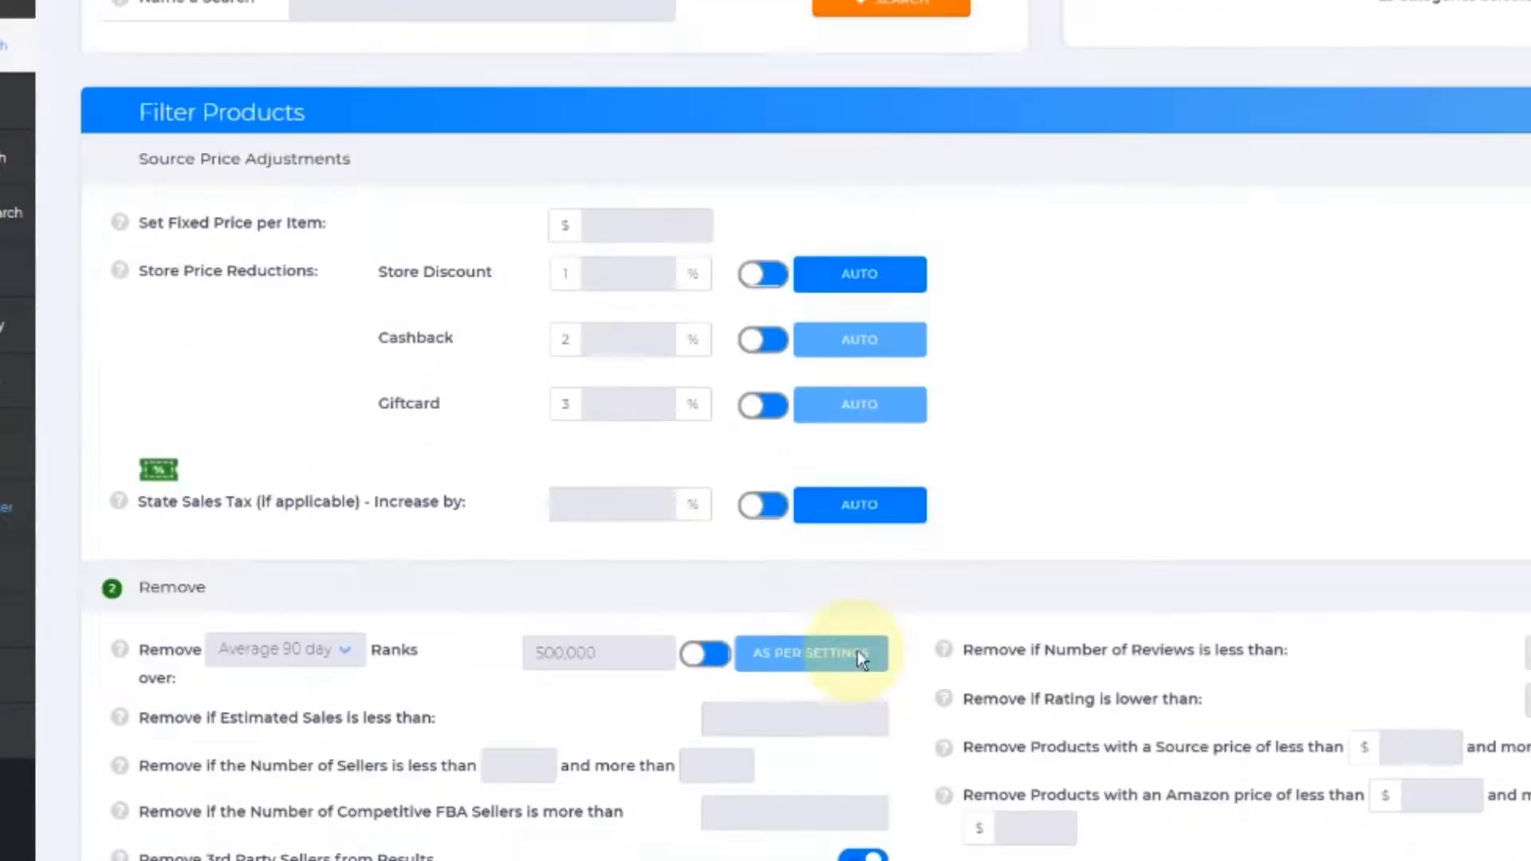
scroll(846, 621, down, 5)
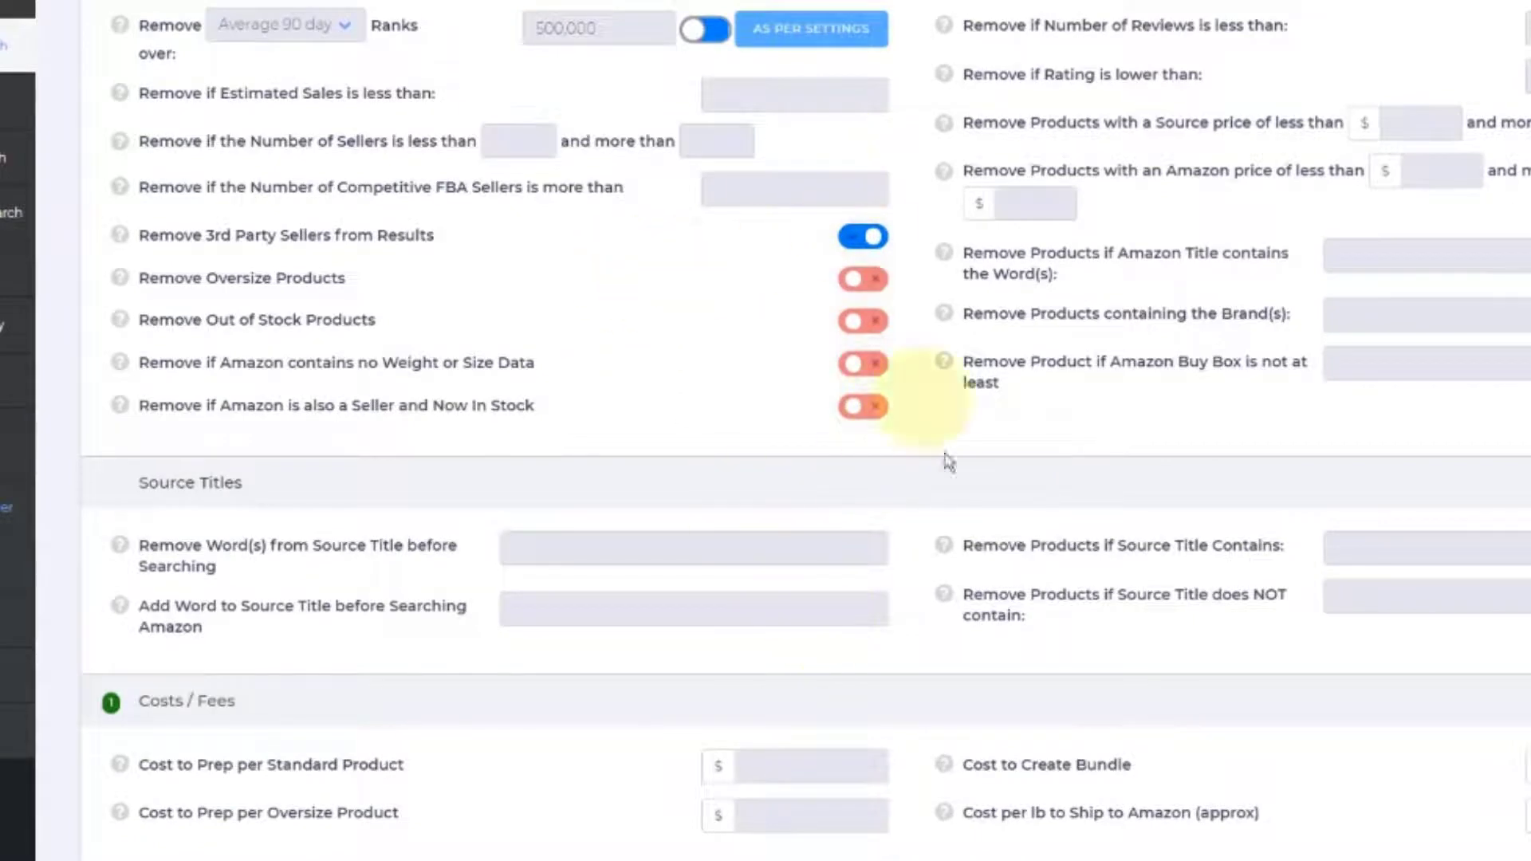
scroll(877, 650, down, 4)
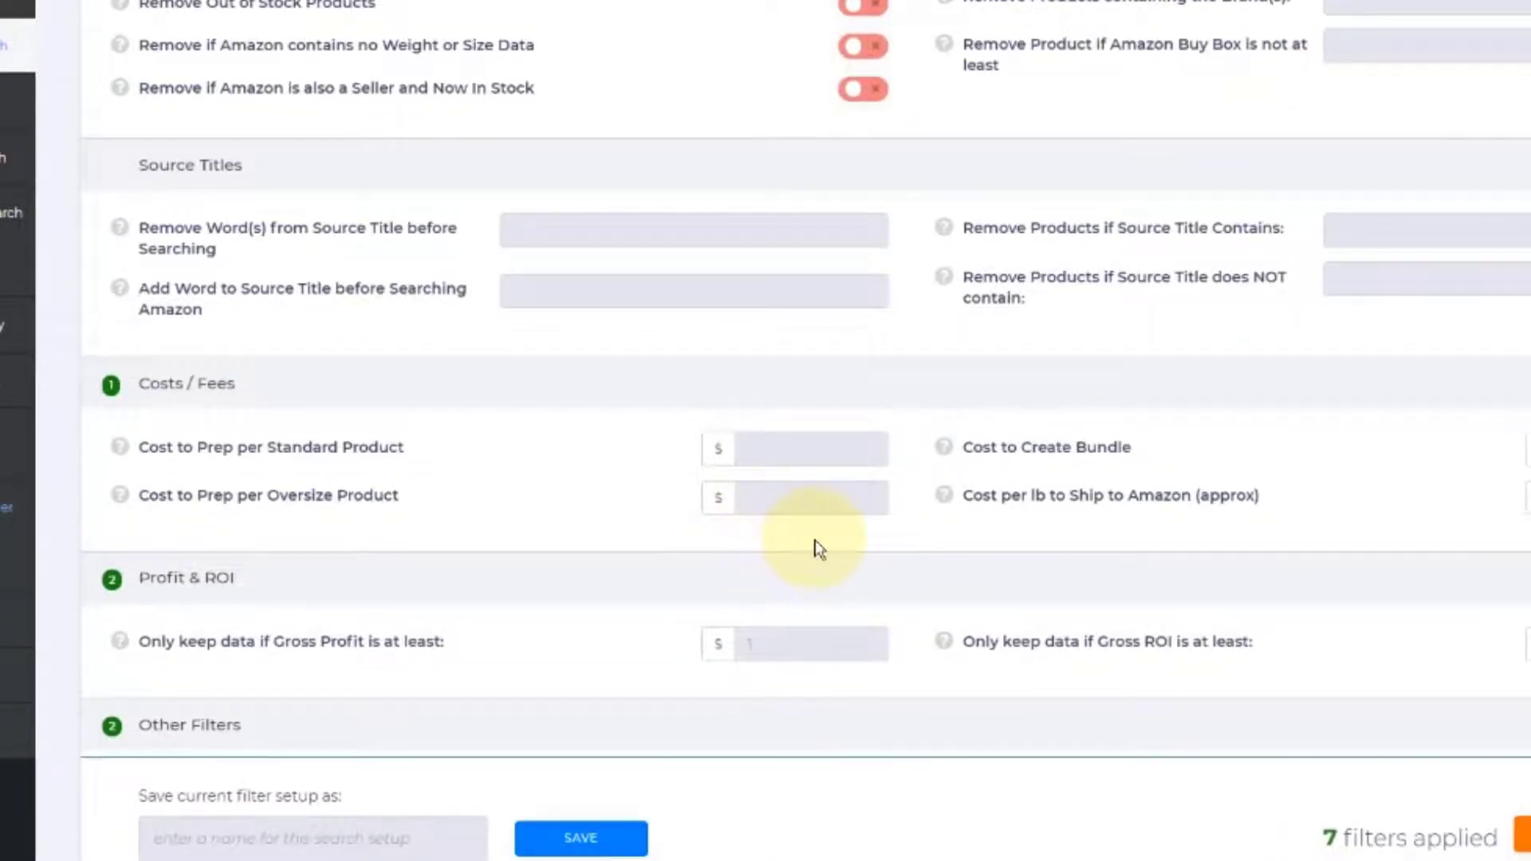
scroll(803, 540, up, 10)
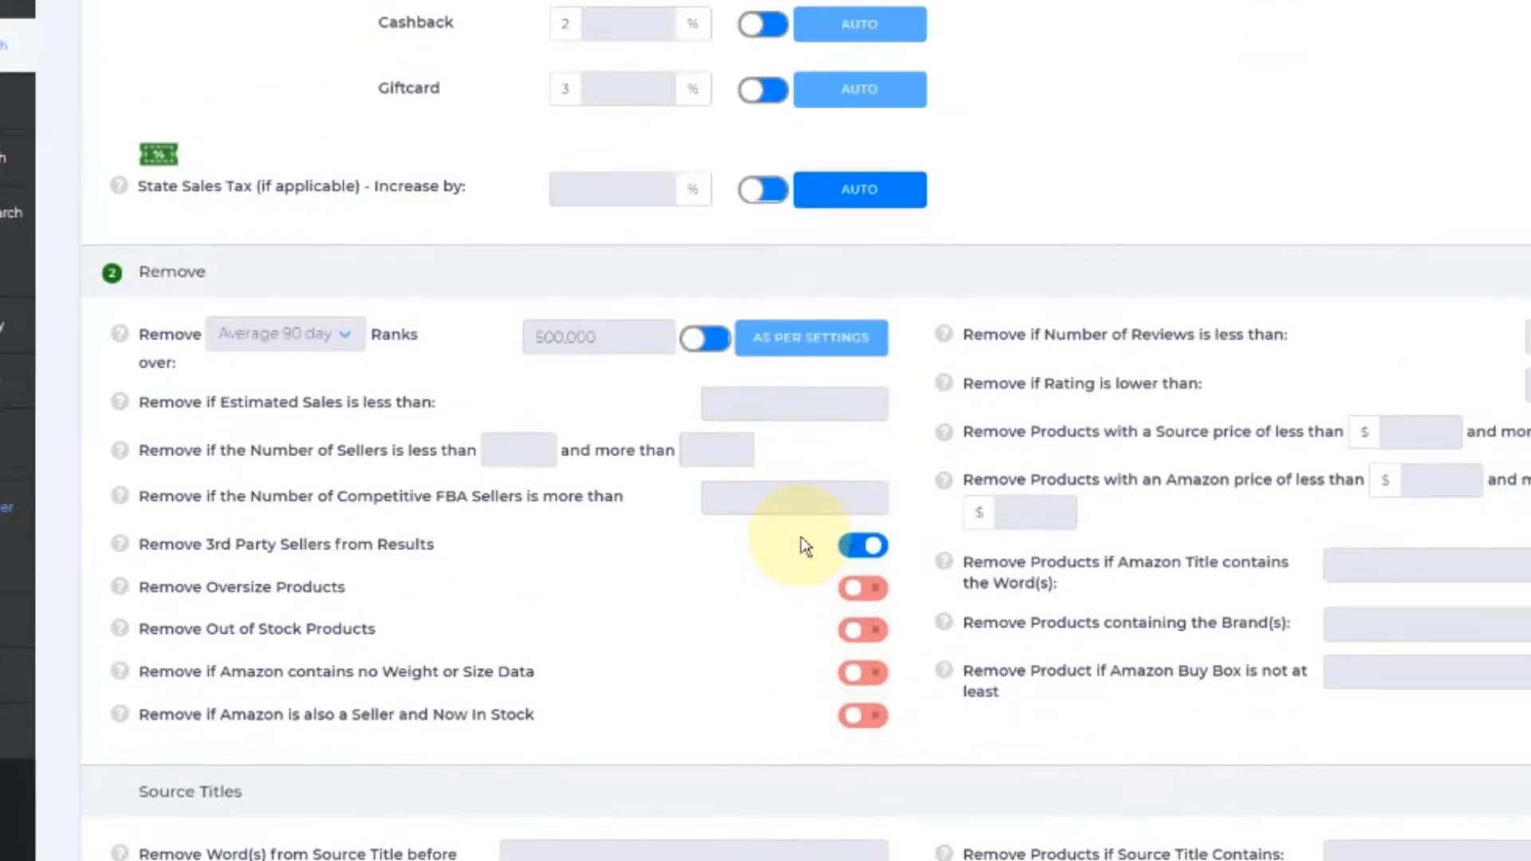
scroll(801, 538, up, 3)
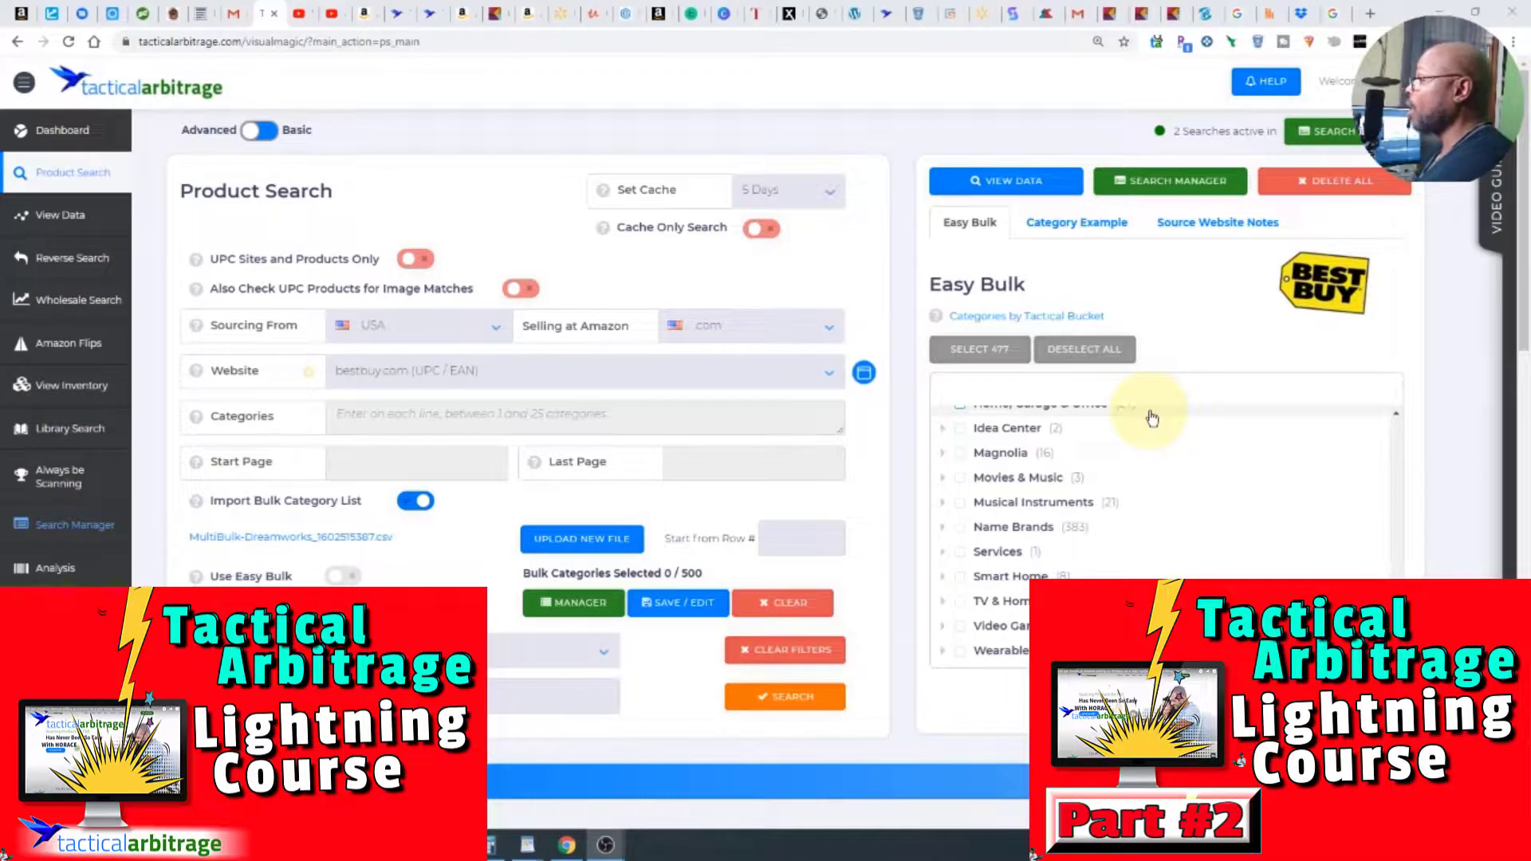
scroll(923, 433, down, 12)
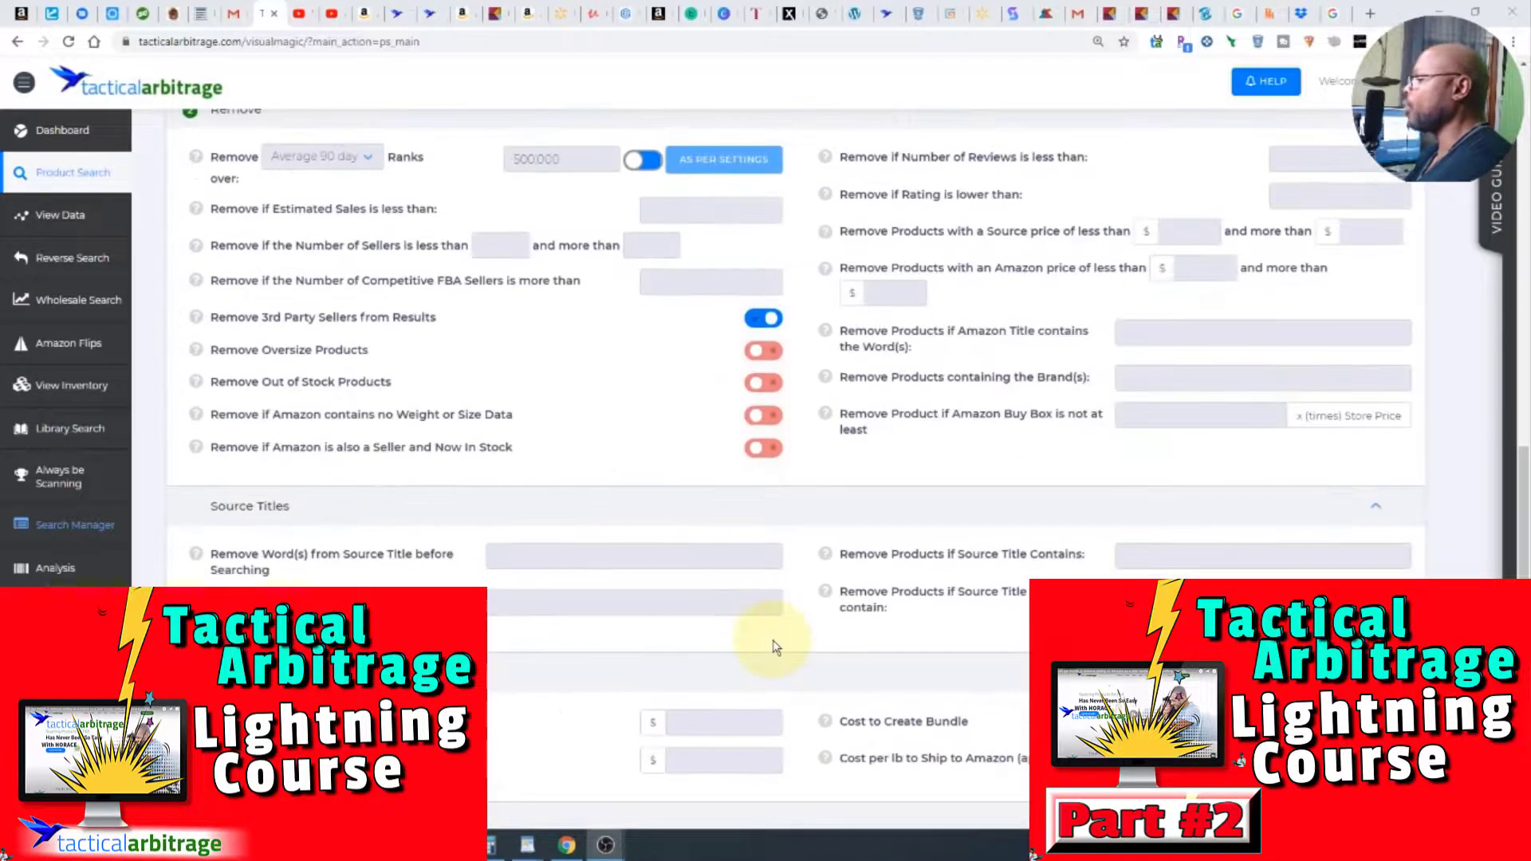
scroll(773, 648, up, 12)
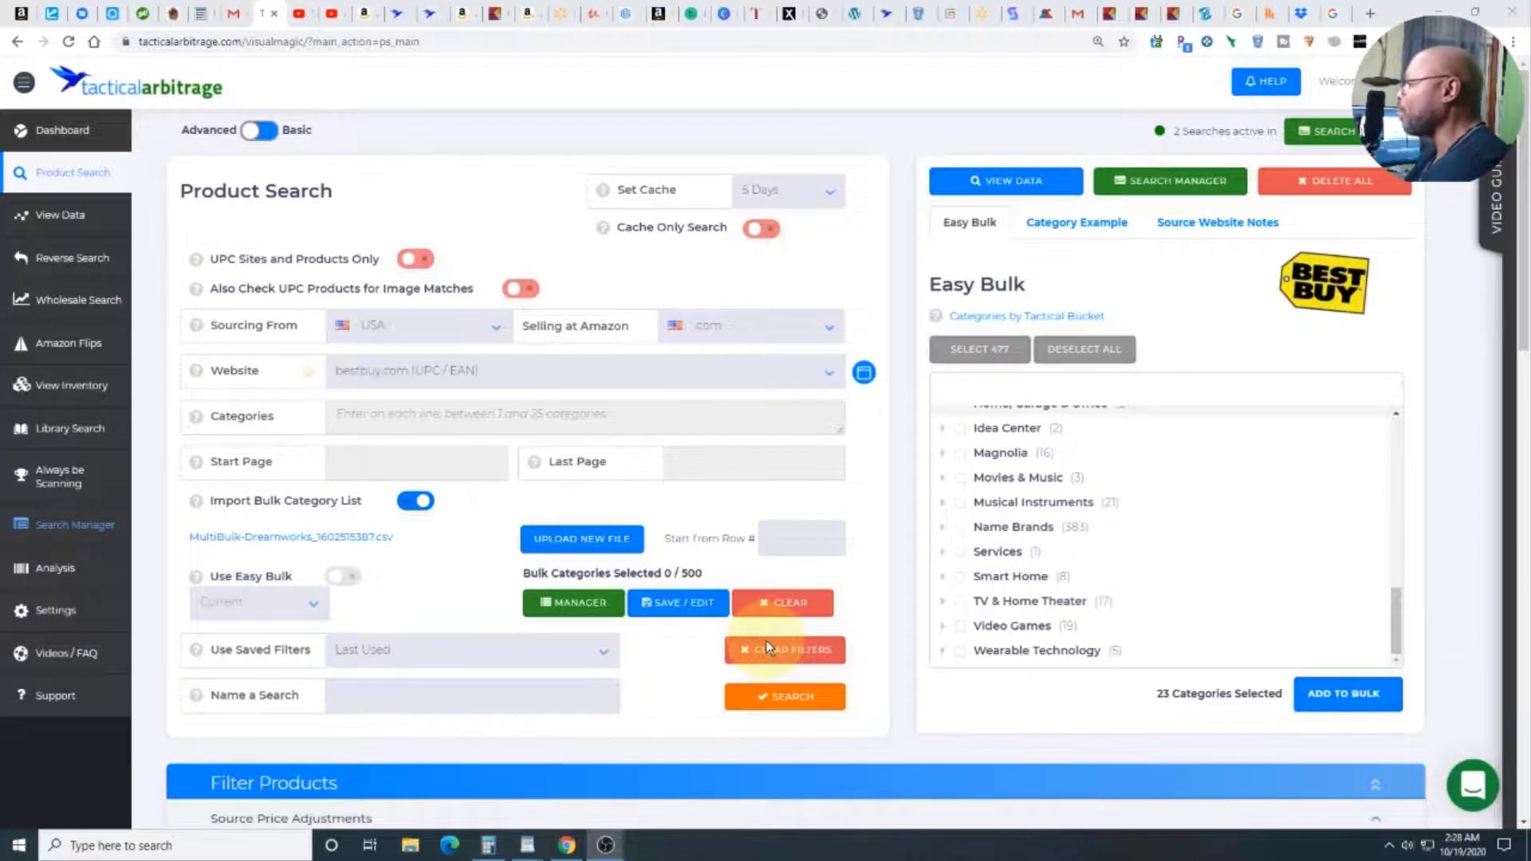
scroll(768, 638, down, 7)
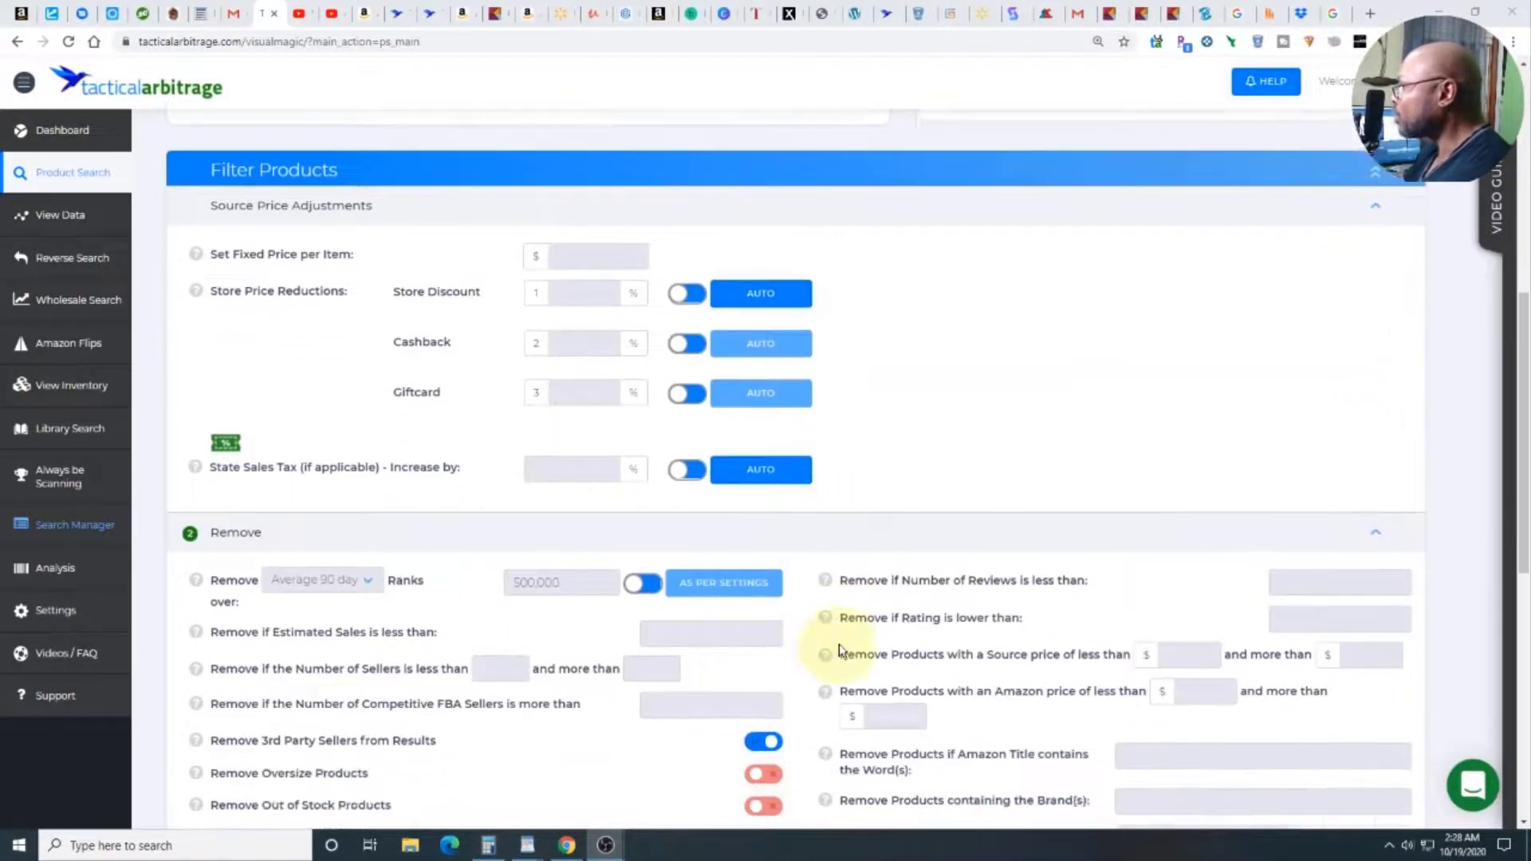
scroll(802, 688, up, 6)
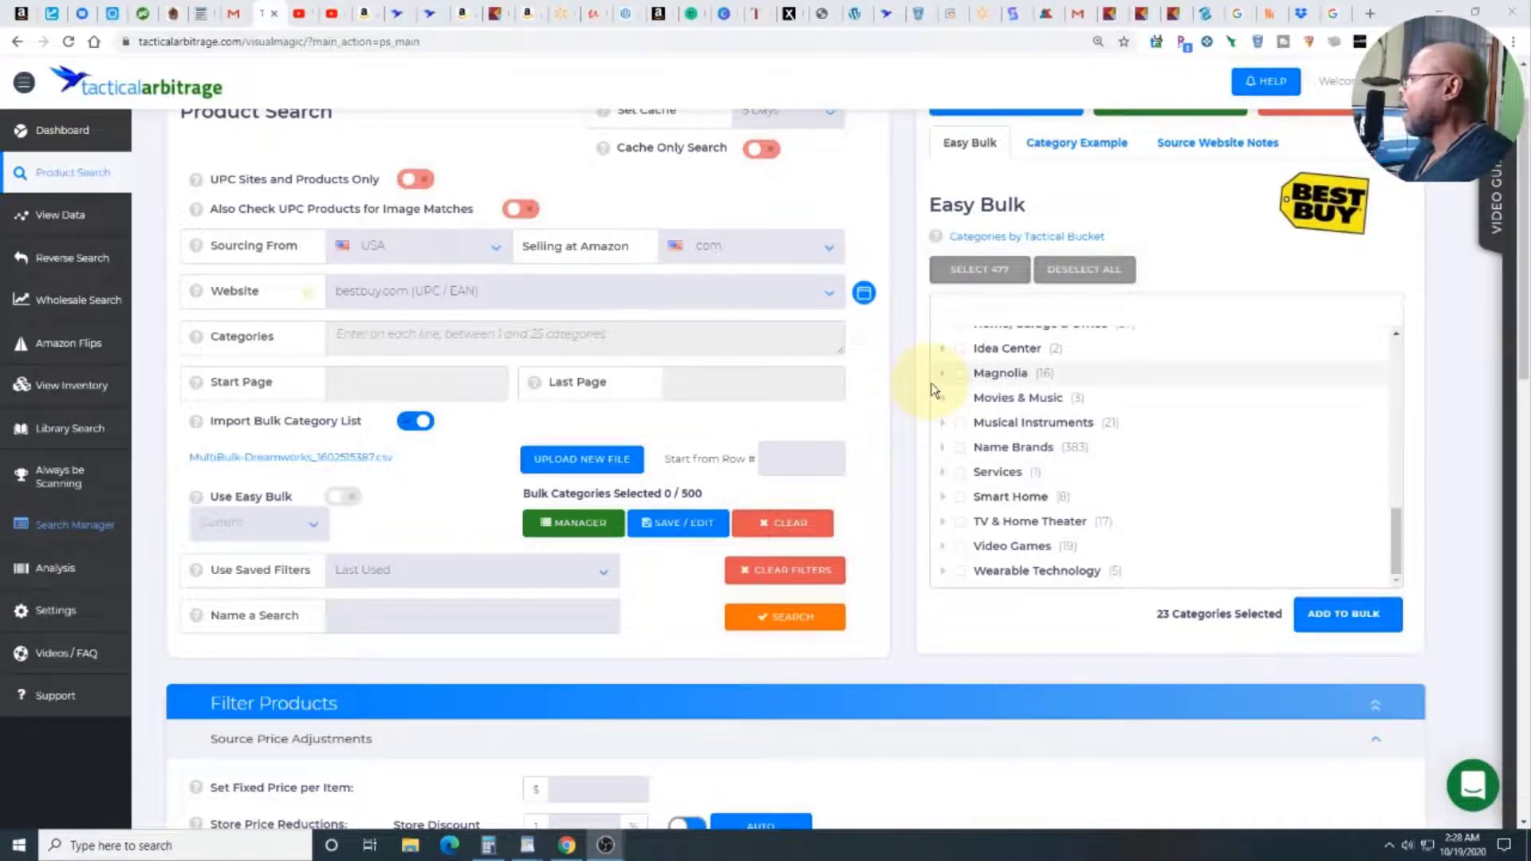
scroll(934, 390, up, 2)
scroll(1060, 415, up, 5)
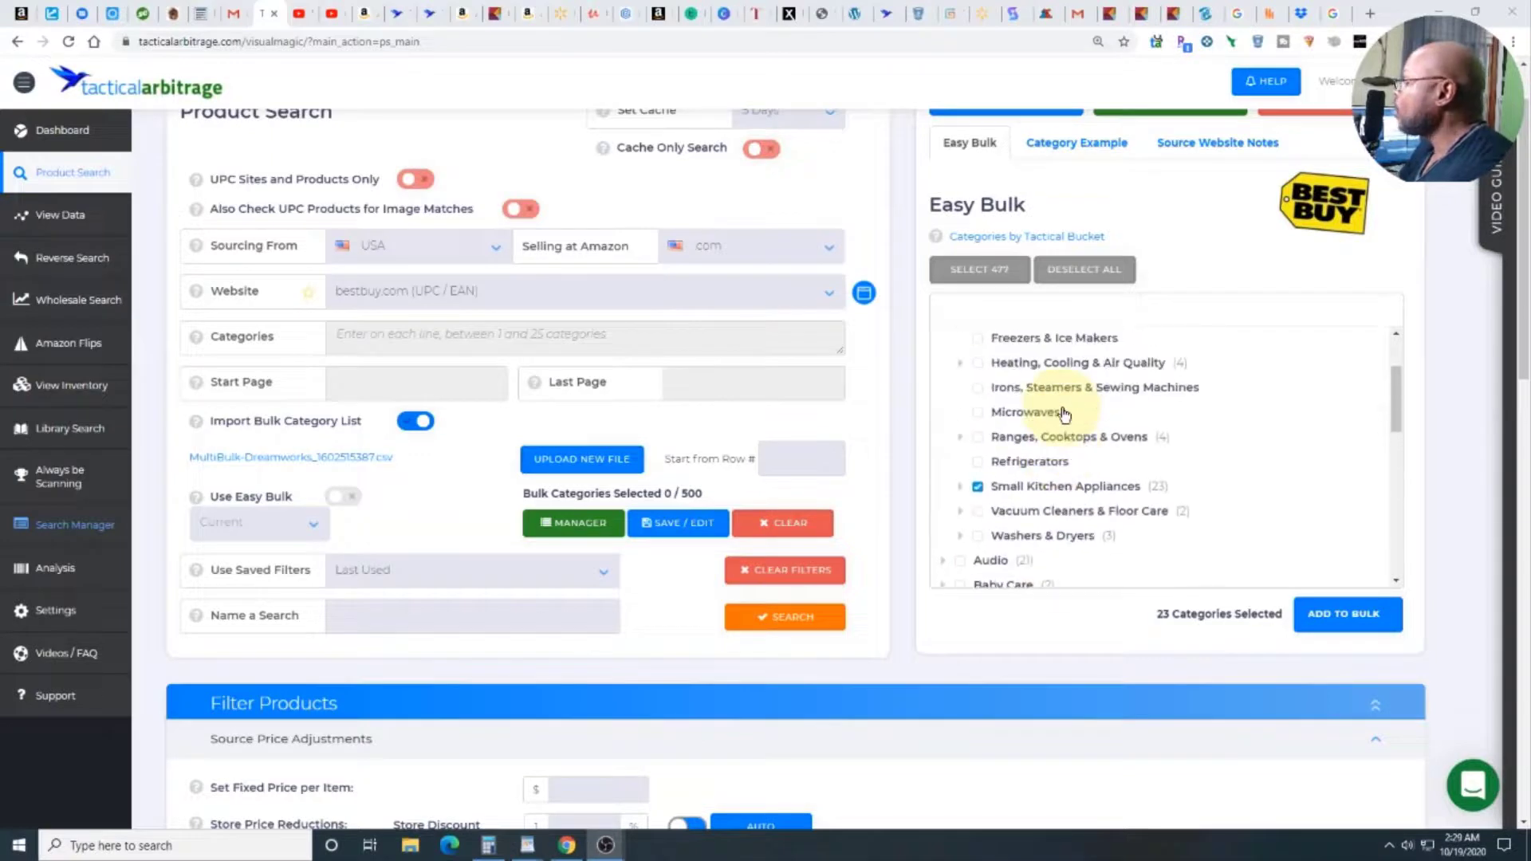
scroll(1063, 414, up, 3)
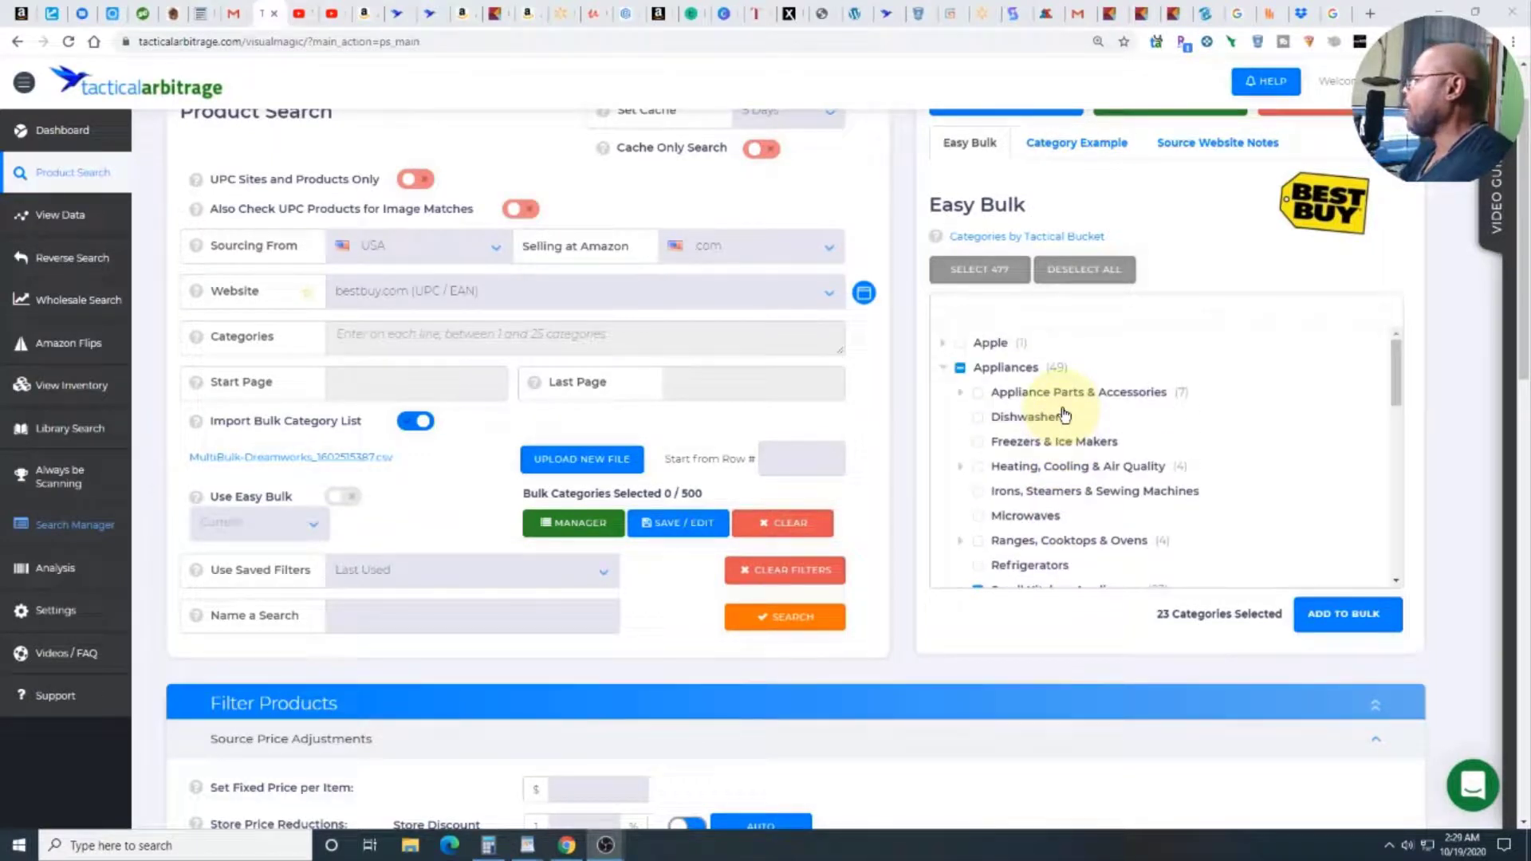